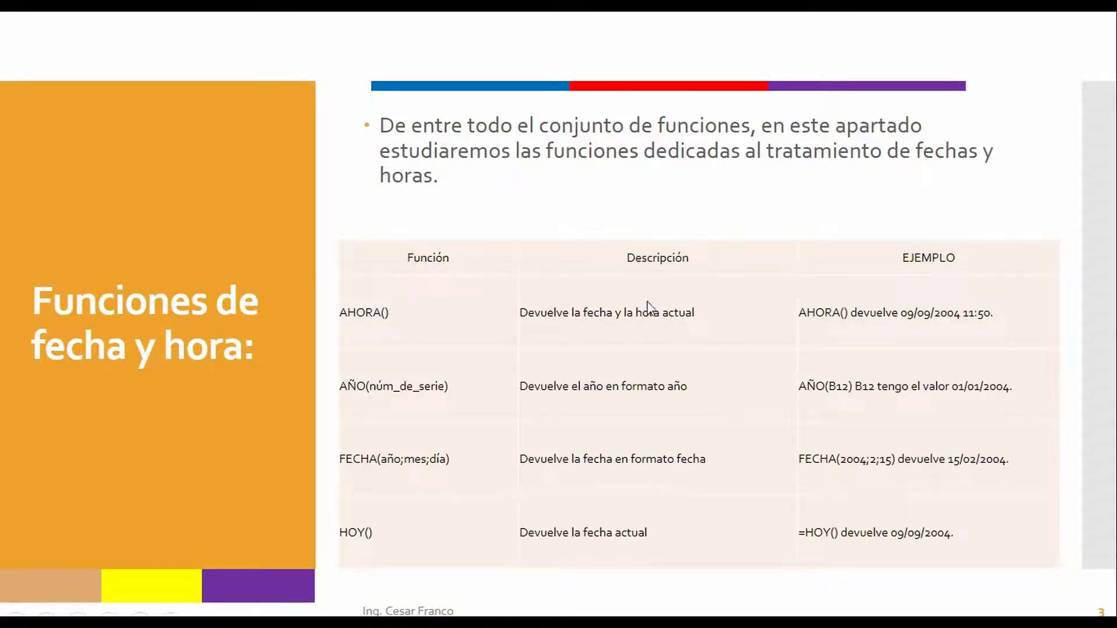
Step: Switch to the Excel workbook and enter the labels "ahora" in cell B2 and "año" in cell B3
{"action": "key", "text": "alt+Tab"}
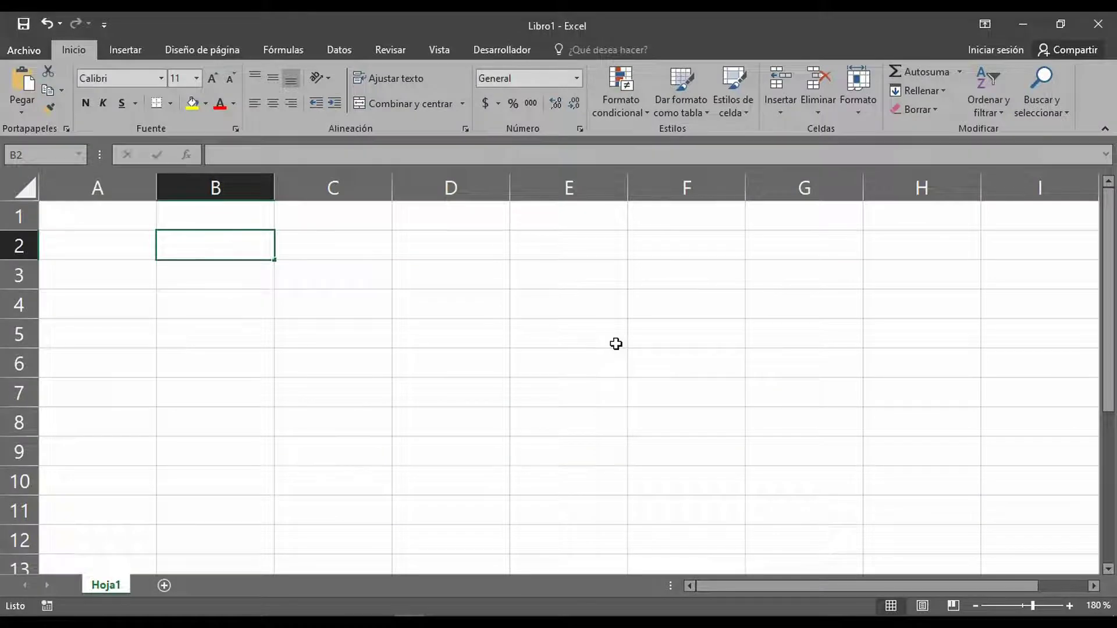
{"action": "type", "text": "ho"}
{"action": "key", "text": "BackSpace"}
{"action": "key", "text": "BackSpace"}
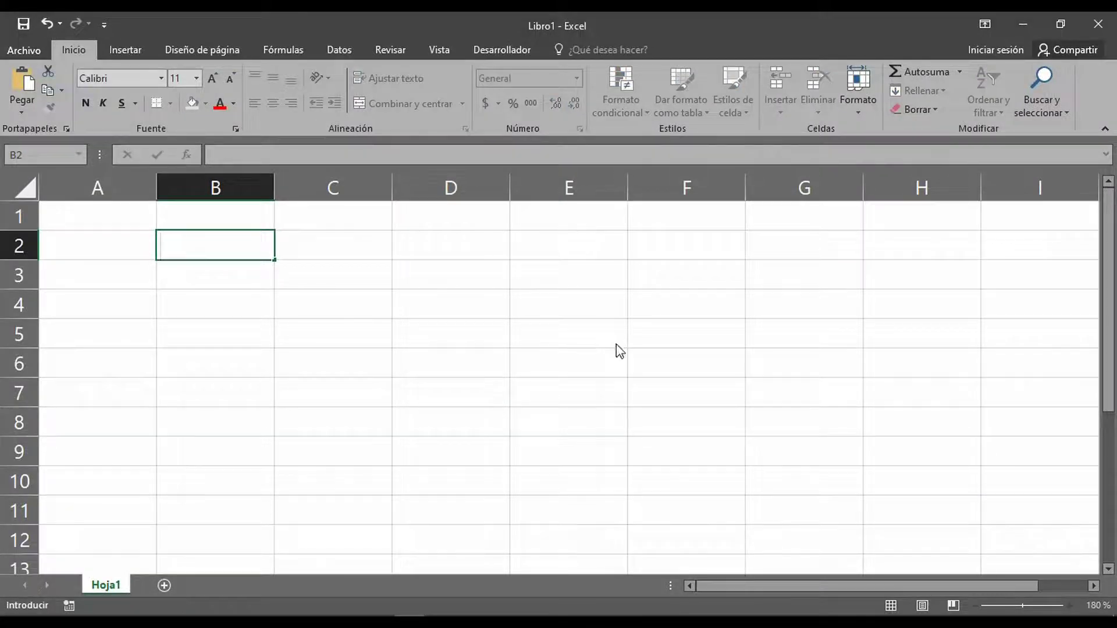
{"action": "key", "text": "alt+Tab"}
{"action": "key", "text": "alt+Tab"}
{"action": "type", "text": "ahora"}
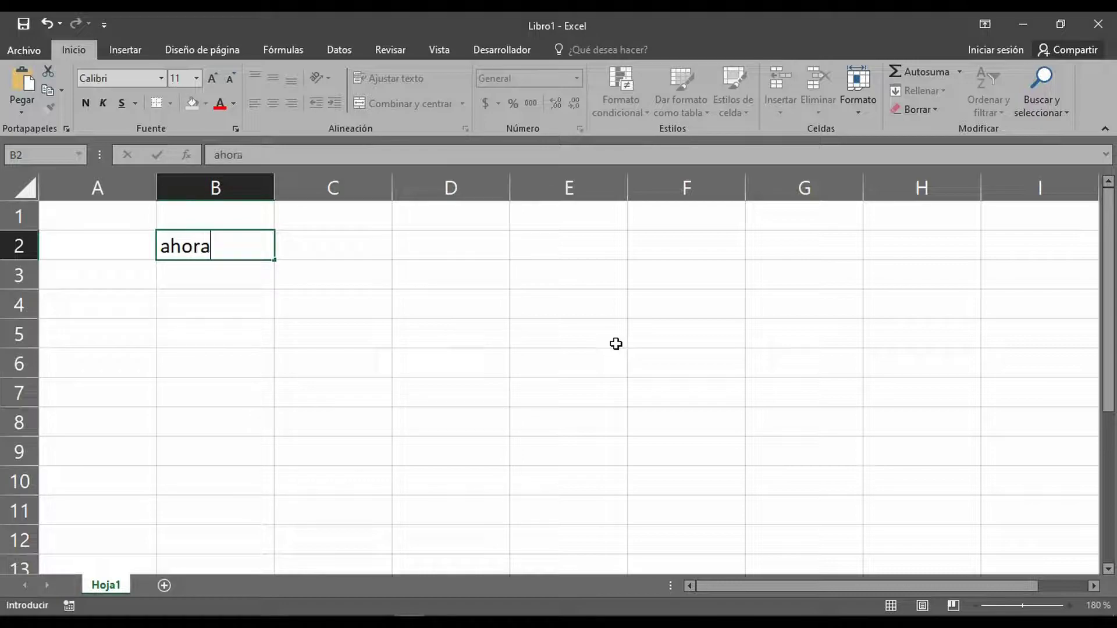
{"action": "key", "text": "Return"}
{"action": "key", "text": "alt+Tab"}
{"action": "key", "text": "alt+Tab"}
{"action": "type", "text": "año"}
{"action": "key", "text": "Return"}
Step: Enter the labels "fecha" in cell B4 and "hoy" in cell B5
{"action": "key", "text": "alt+Tab"}
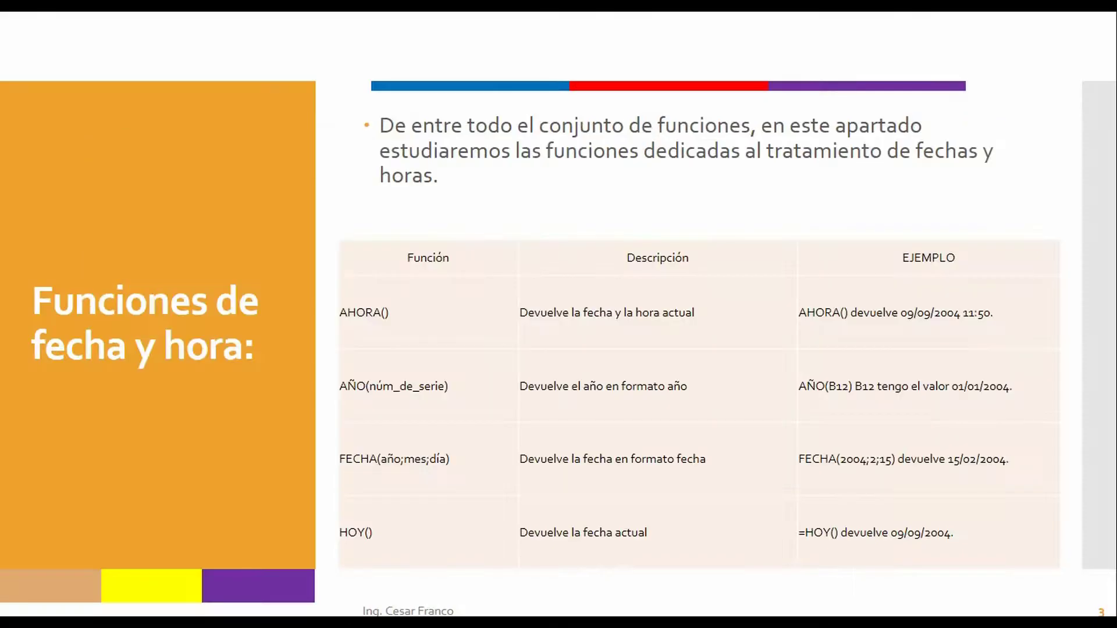
{"action": "key", "text": "alt+Tab"}
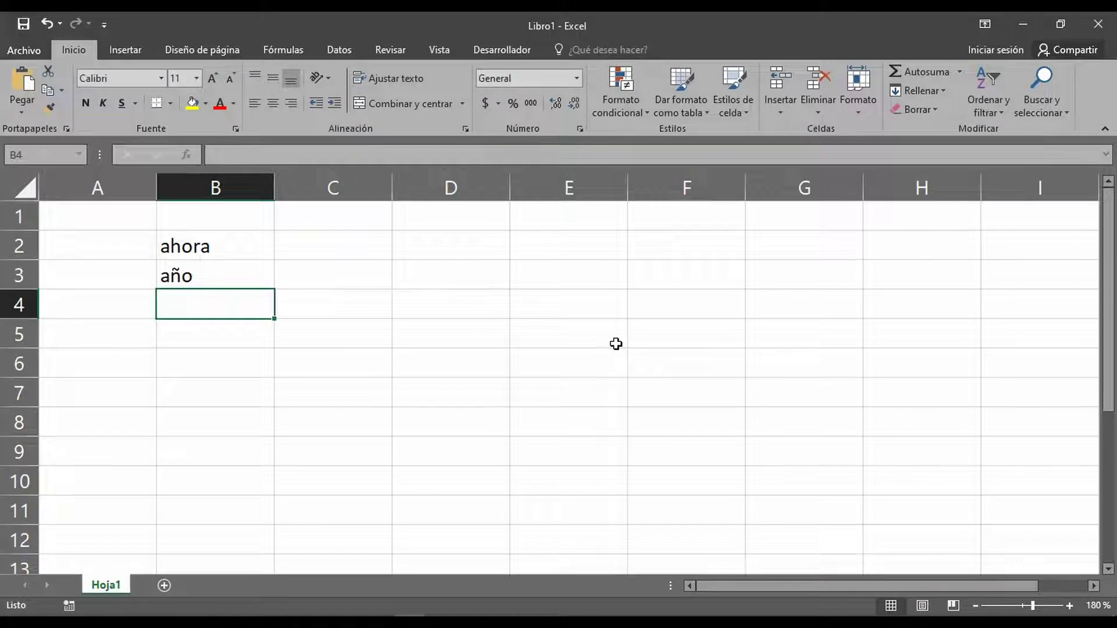
{"action": "type", "text": "fecha"}
{"action": "key", "text": "Return"}
{"action": "type", "text": "hoy"}
{"action": "key", "text": "Return"}
Step: Enter the formula =AHORA() in cell C2 beside the "ahora" label and widen column C slightly
{"action": "key", "text": "Up"}
{"action": "key", "text": "Up"}
{"action": "key", "text": "Up"}
{"action": "key", "text": "Up"}
{"action": "key", "text": "Right"}
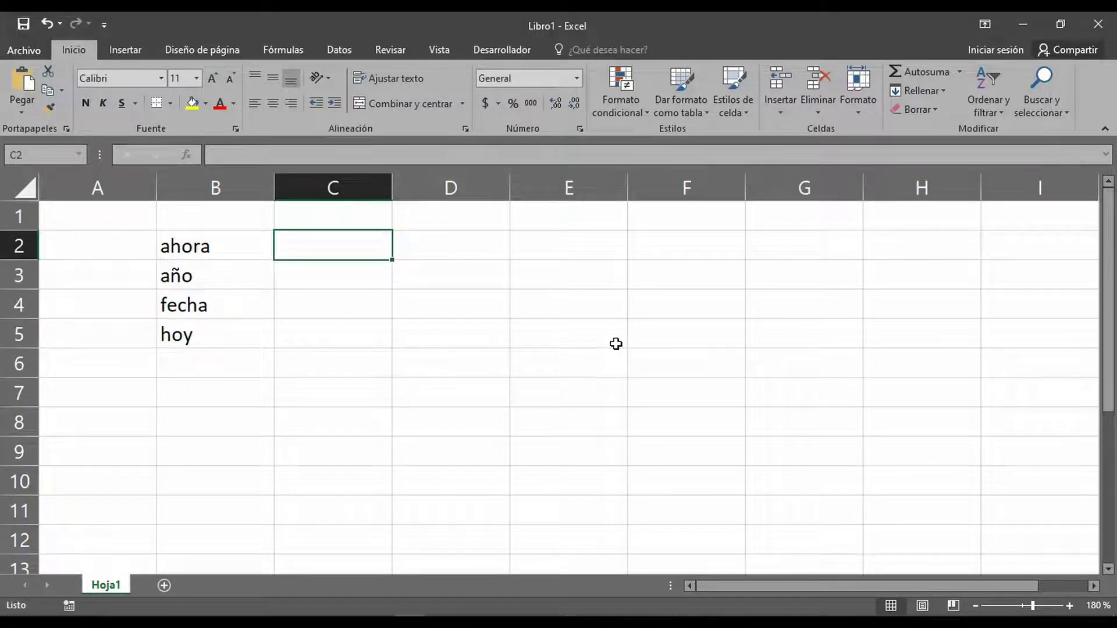
{"action": "type", "text": "="}
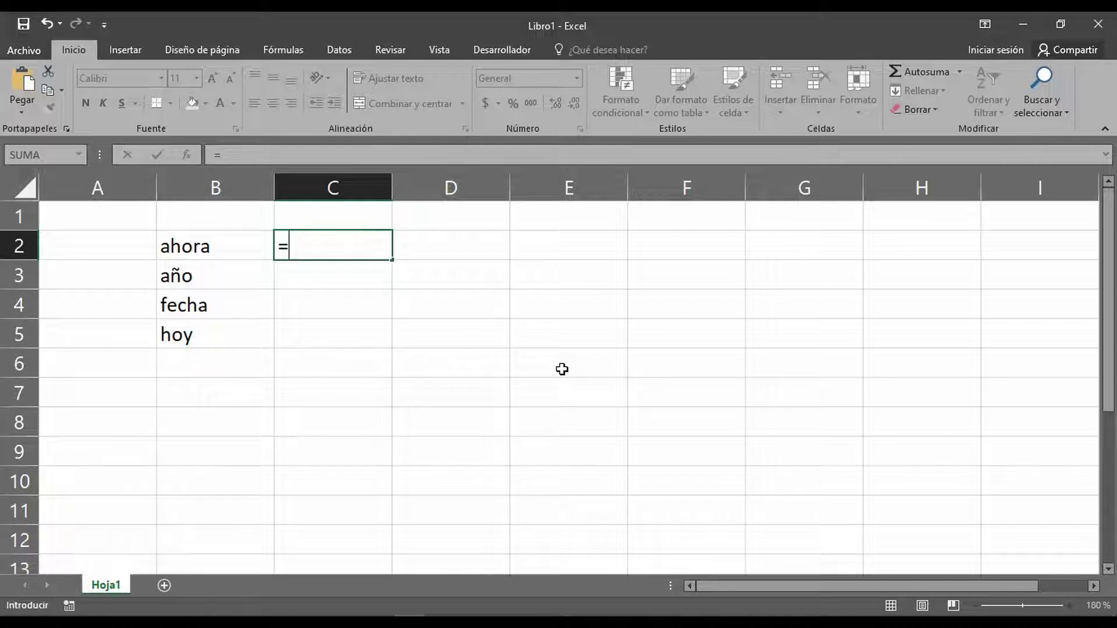
{"action": "type", "text": "ahora"}
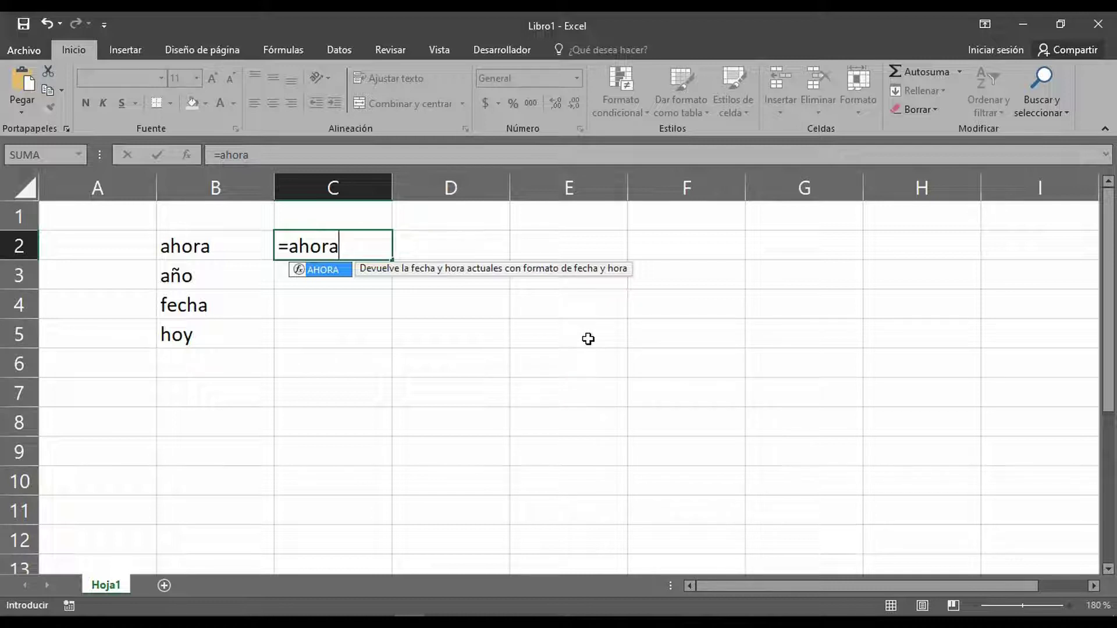
{"action": "type", "text": "()"}
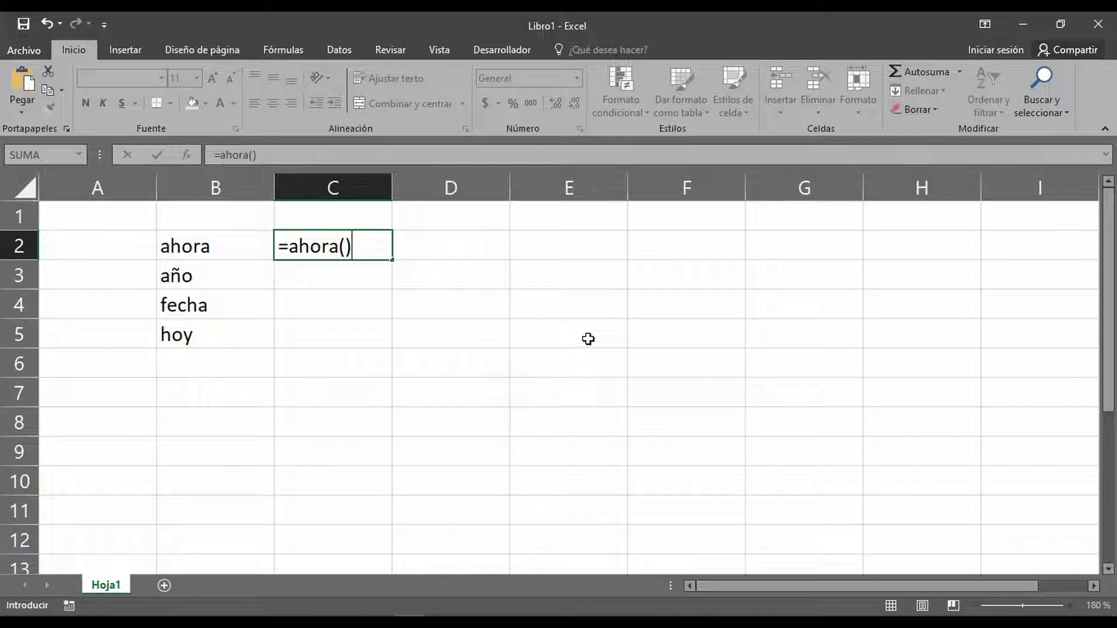
{"action": "key", "text": "Return"}
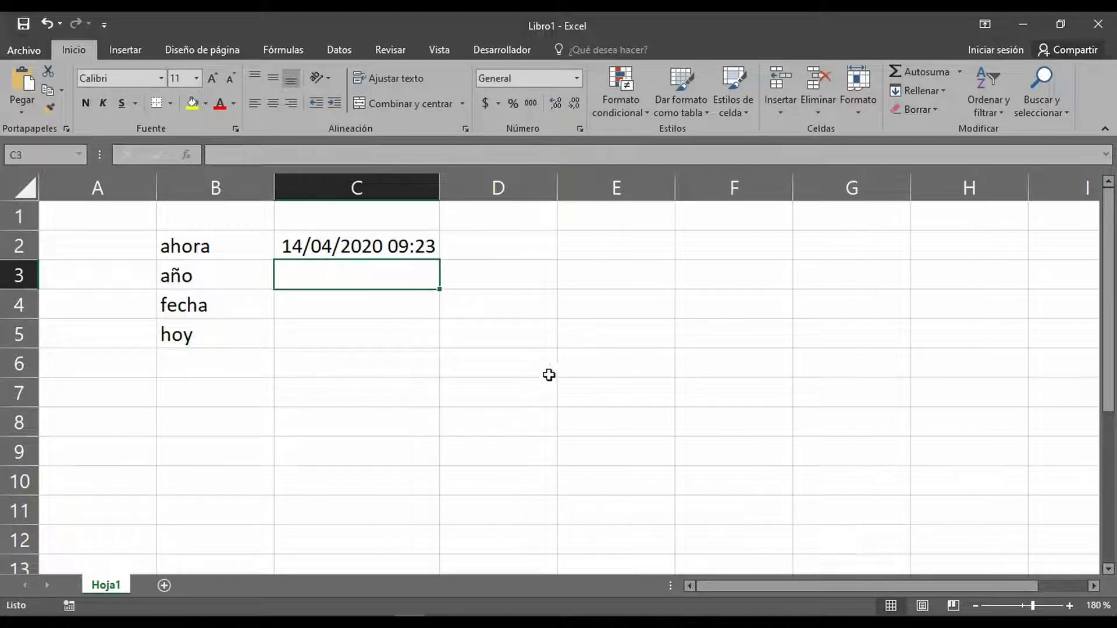
{"action": "left_click_drag", "start_coordinate": [439, 194], "coordinate": [459, 194]}
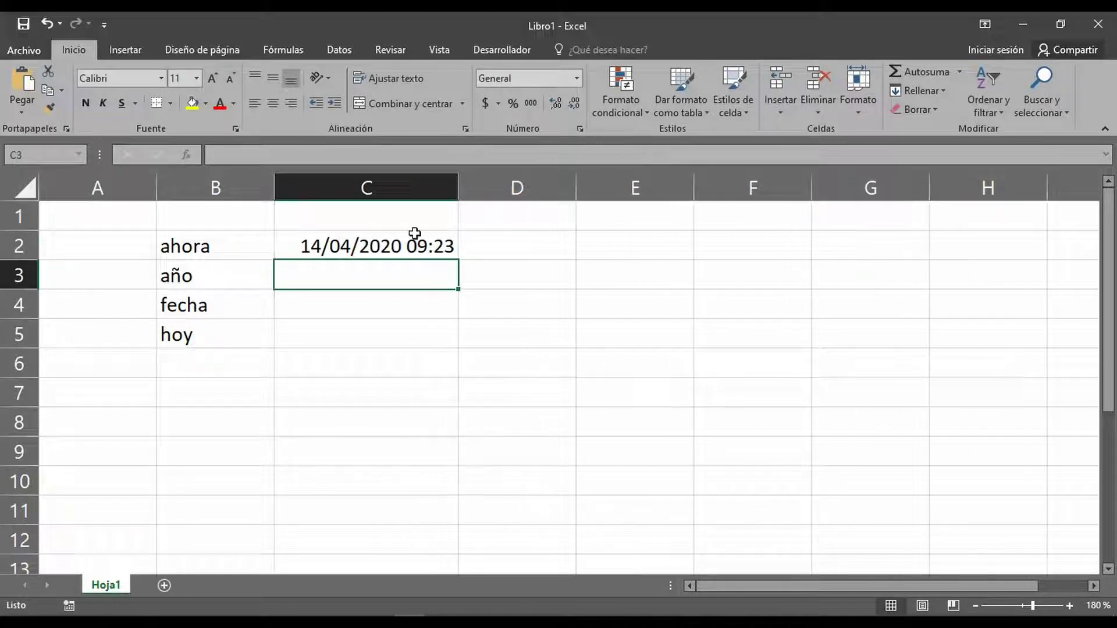
{"action": "left_click", "coordinate": [360, 244]}
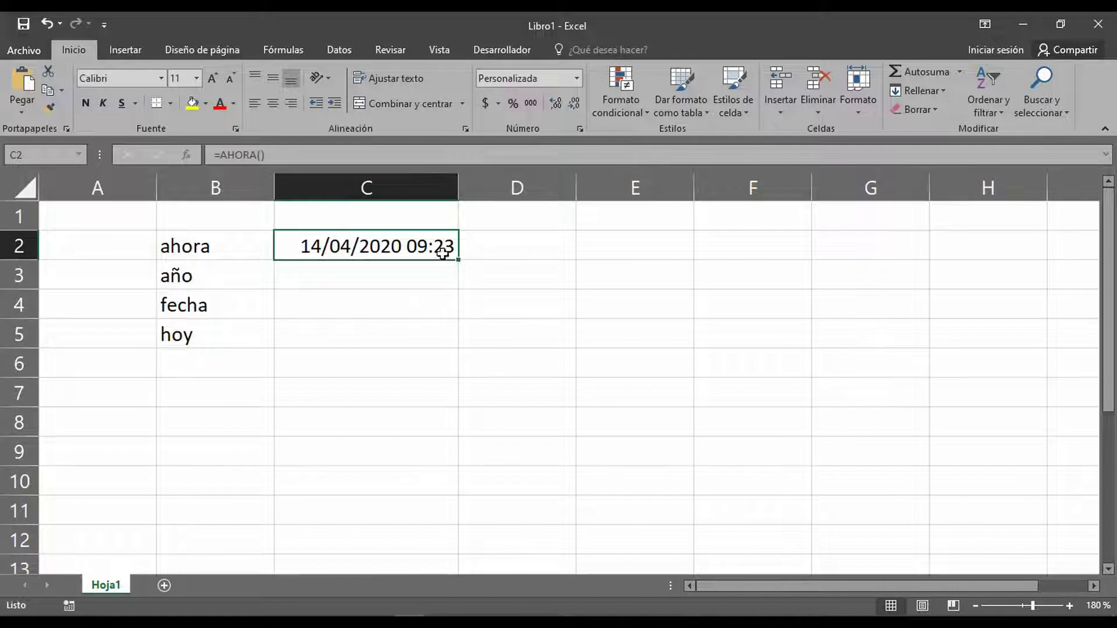
{"action": "left_click", "coordinate": [413, 288]}
{"action": "left_click", "coordinate": [414, 256]}
{"action": "left_click", "coordinate": [336, 254]}
{"action": "left_click", "coordinate": [344, 280]}
{"action": "left_click", "coordinate": [357, 248]}
Step: Enter the formula =AÑO(C2) in cell C3 to extract the year from the current date and time
{"action": "left_click", "coordinate": [344, 283]}
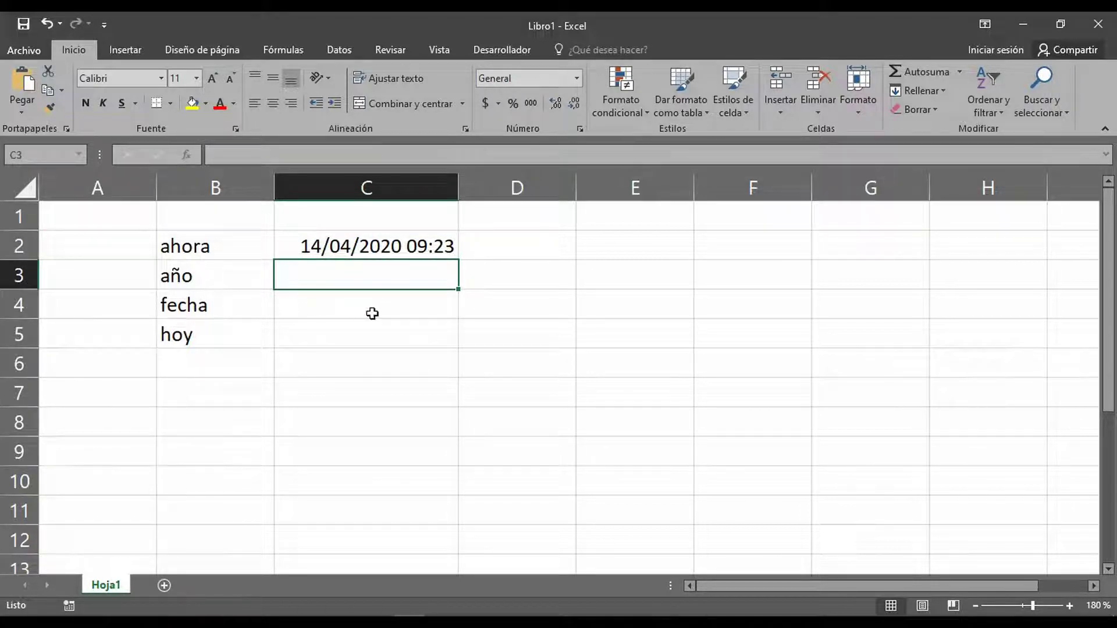
{"action": "type", "text": "="}
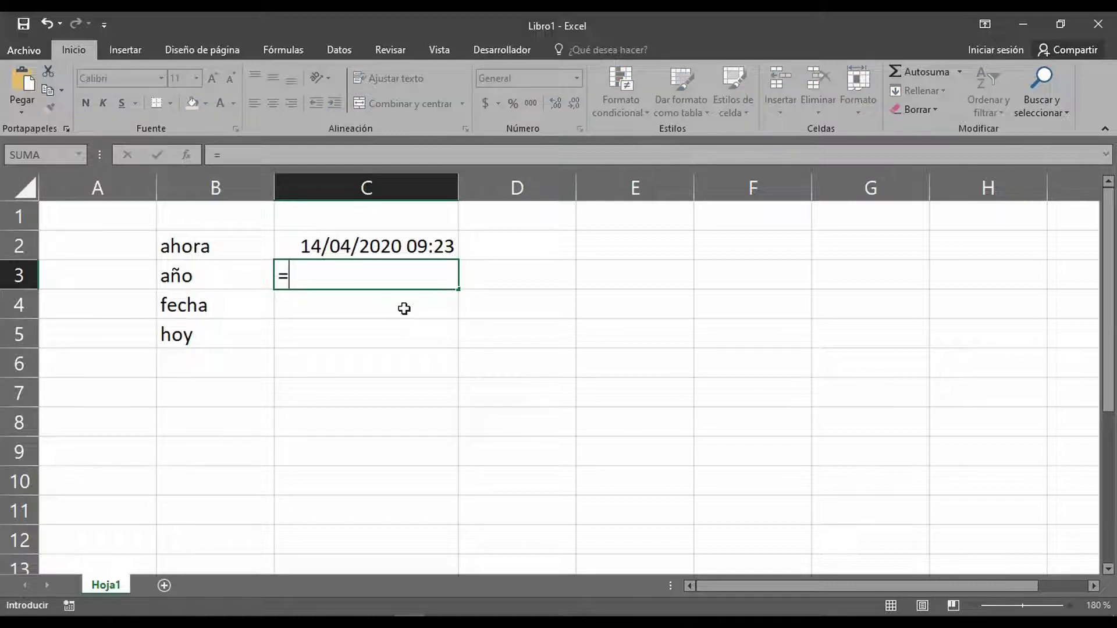
{"action": "type", "text": "año"}
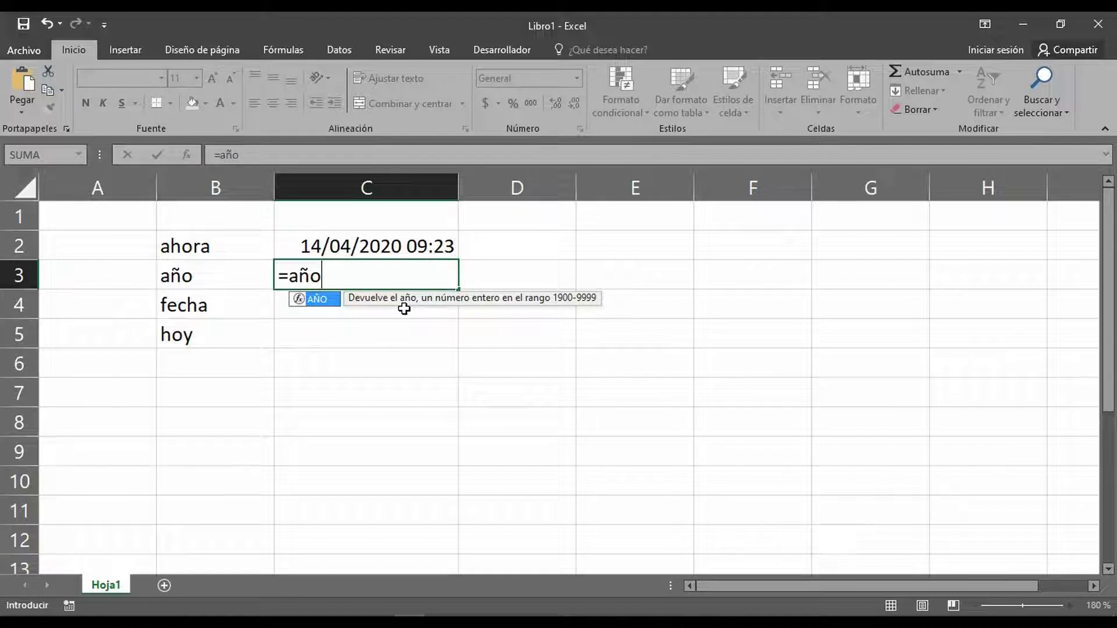
{"action": "key", "text": "Tab"}
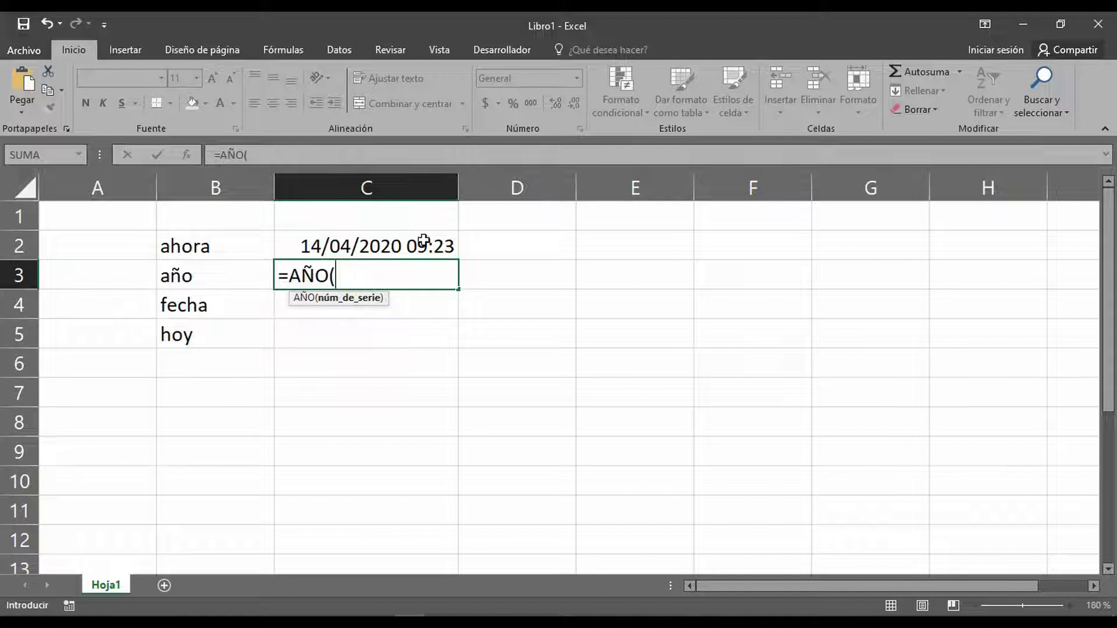
{"action": "left_click", "coordinate": [423, 240]}
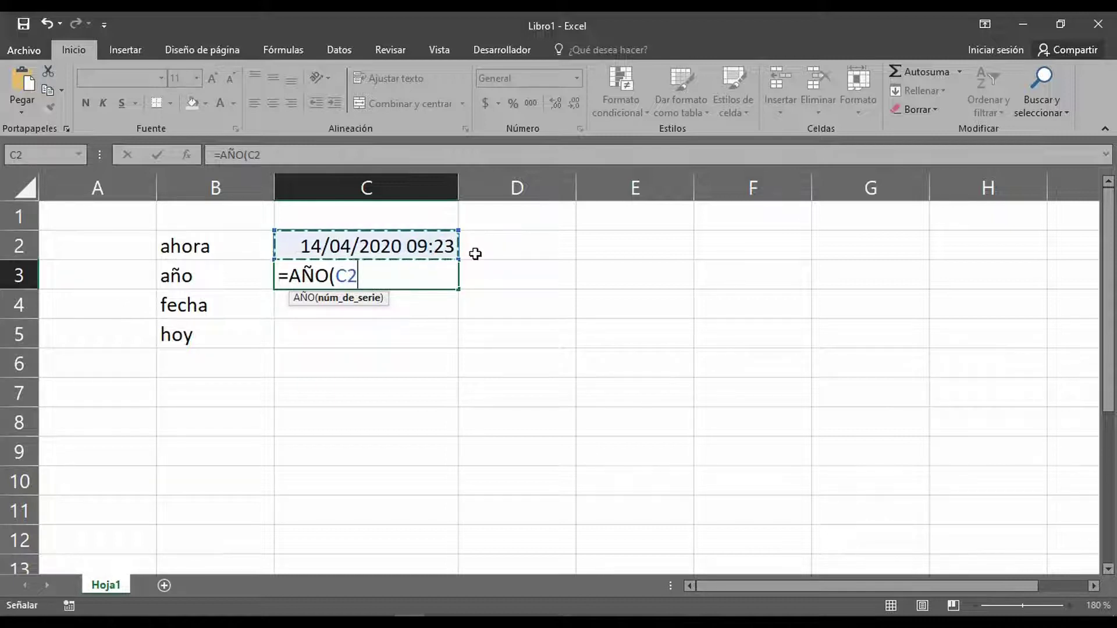
{"action": "type", "text": ")"}
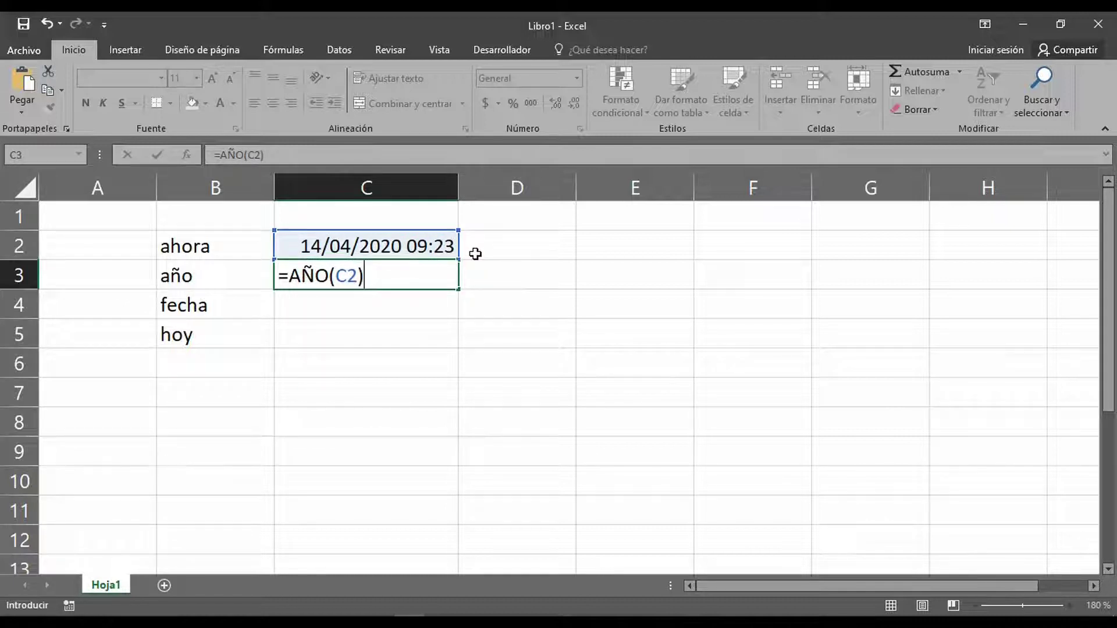
{"action": "key", "text": "Return"}
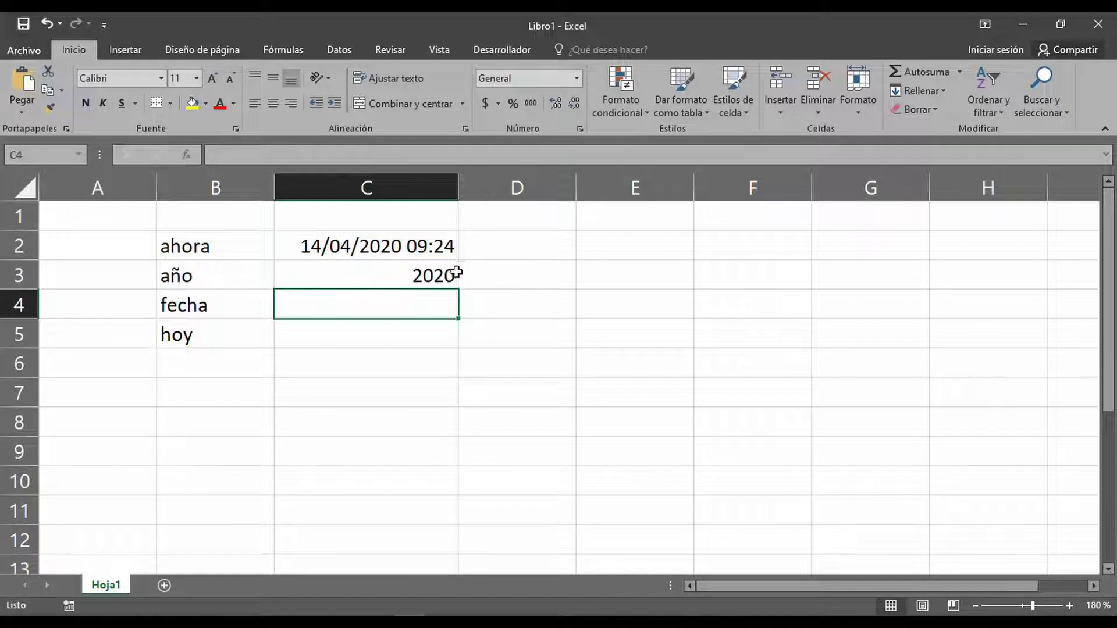
{"action": "left_click", "coordinate": [454, 273]}
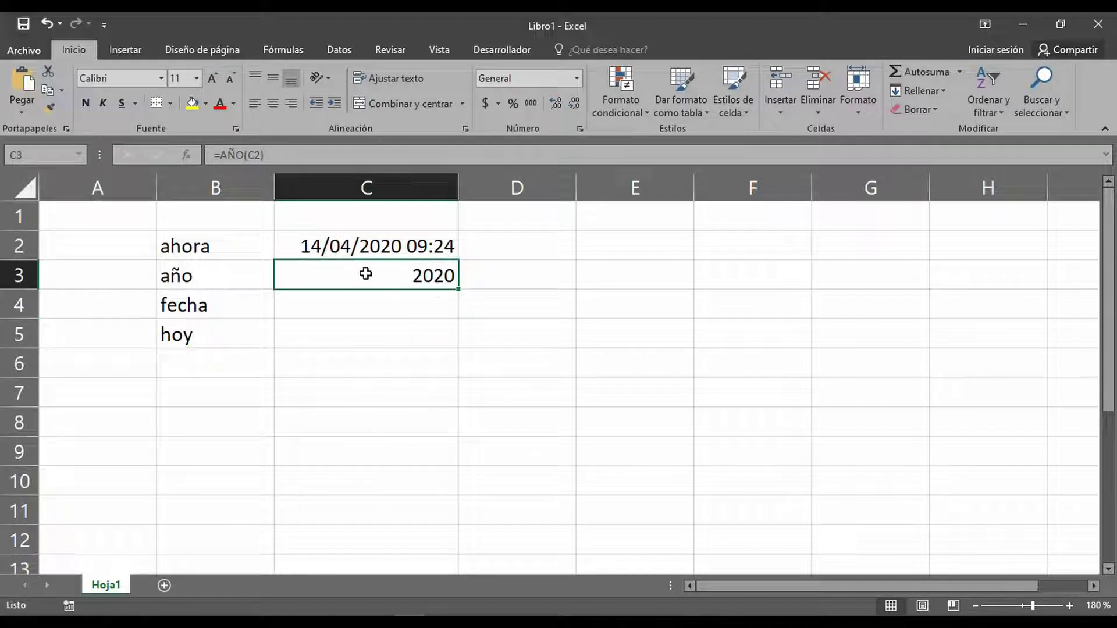
{"action": "left_click", "coordinate": [372, 247]}
{"action": "left_click", "coordinate": [378, 274]}
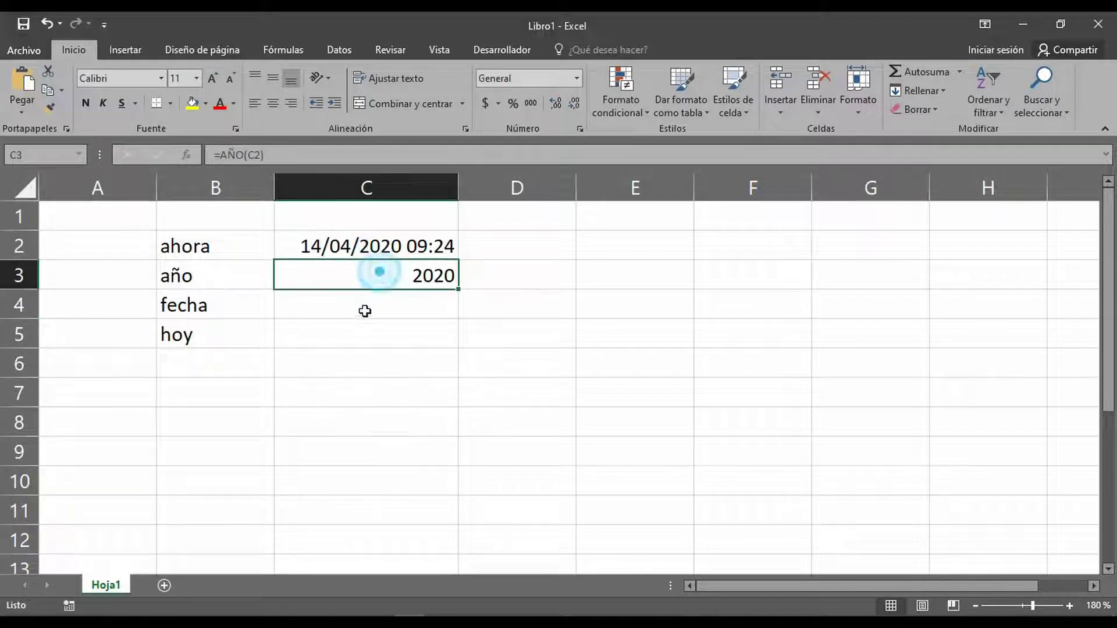
Step: Build a date in cell C4 with the formula =FECHA(2005;12;10)
{"action": "left_click", "coordinate": [364, 308]}
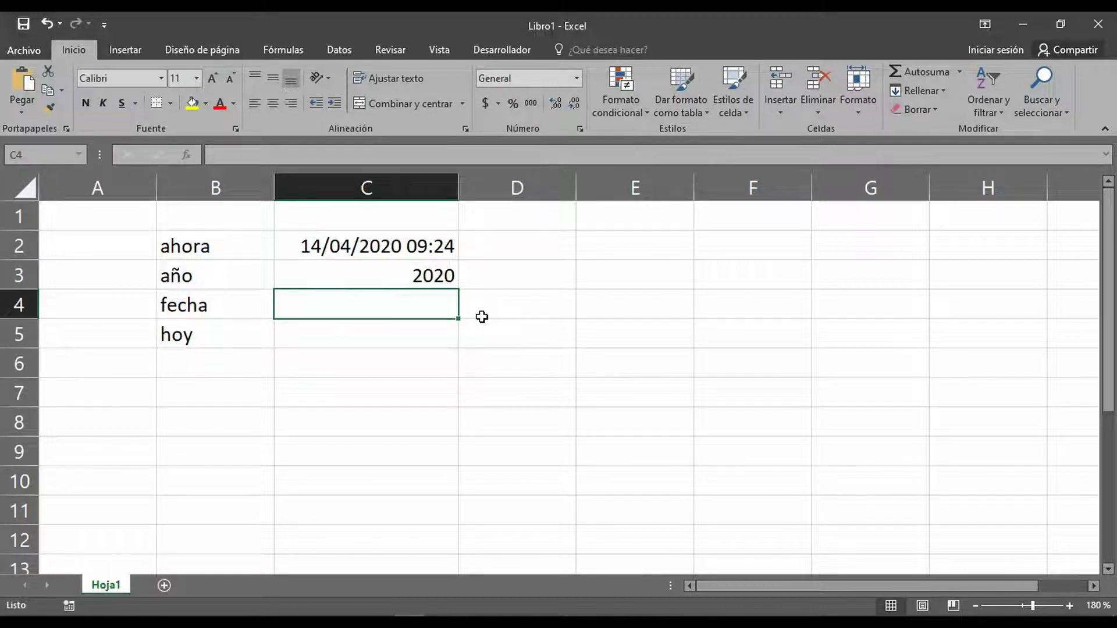
{"action": "type", "text": "=fecha"}
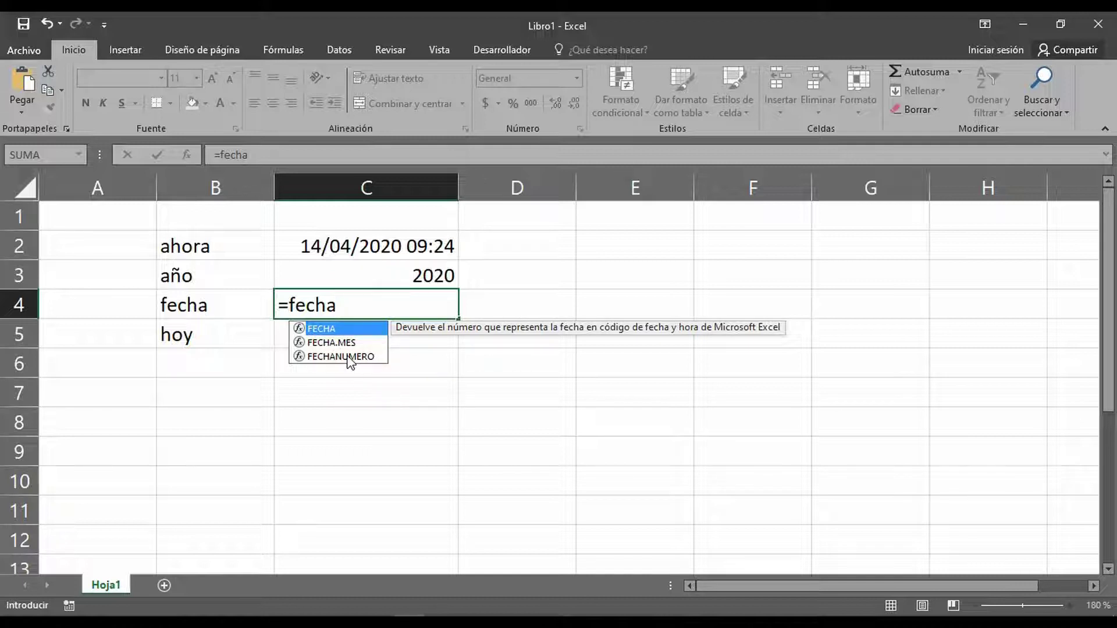
{"action": "key", "text": "Tab"}
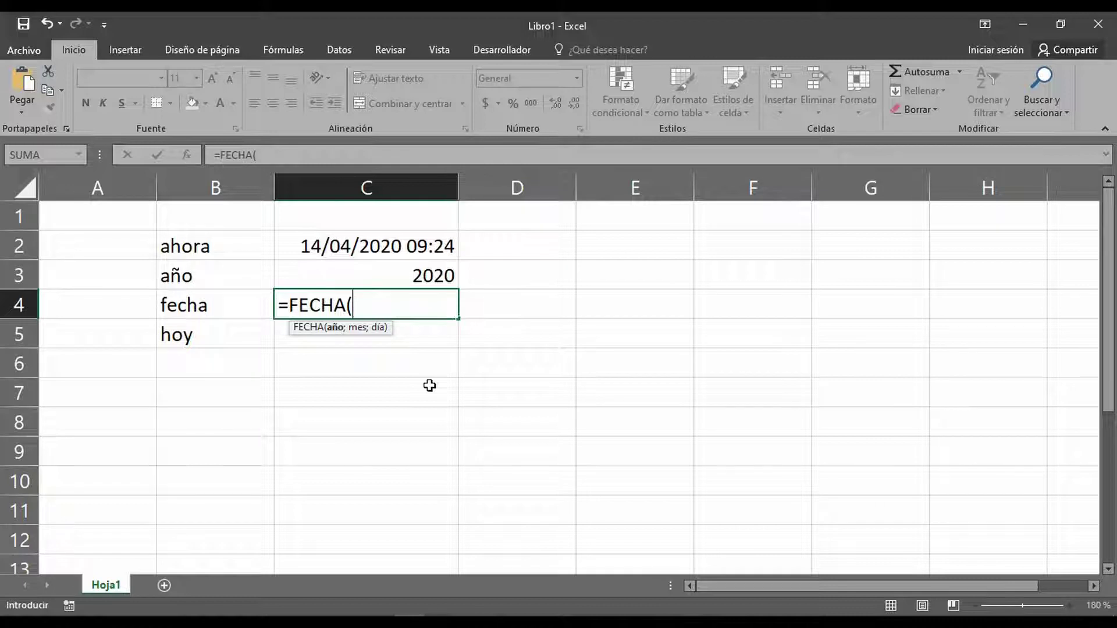
{"action": "type", "text": "2005"}
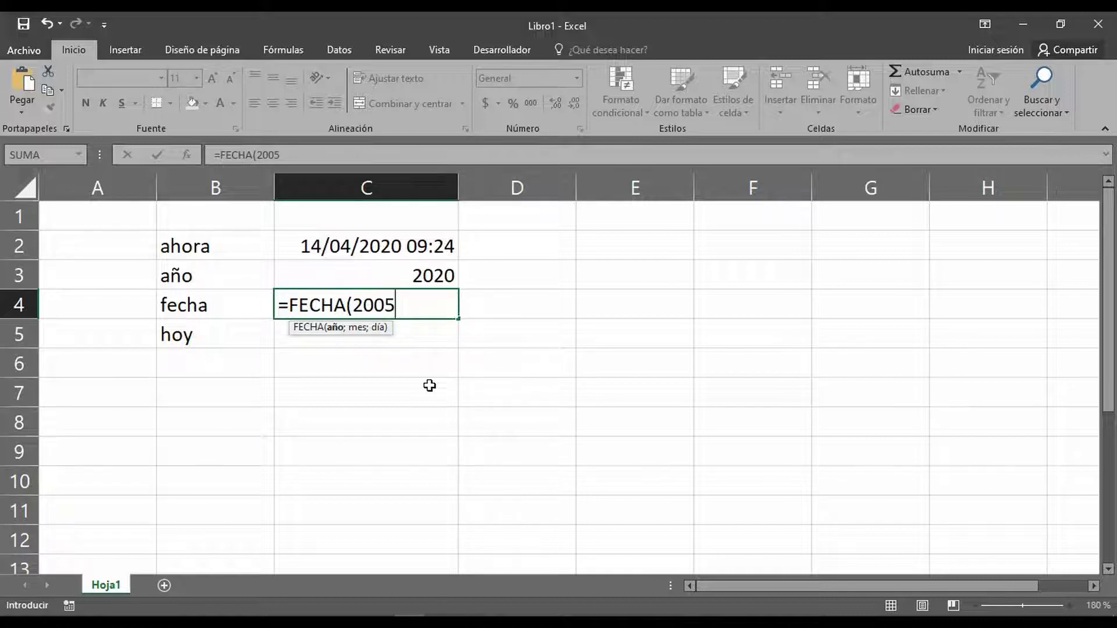
{"action": "type", "text": ";12;10"}
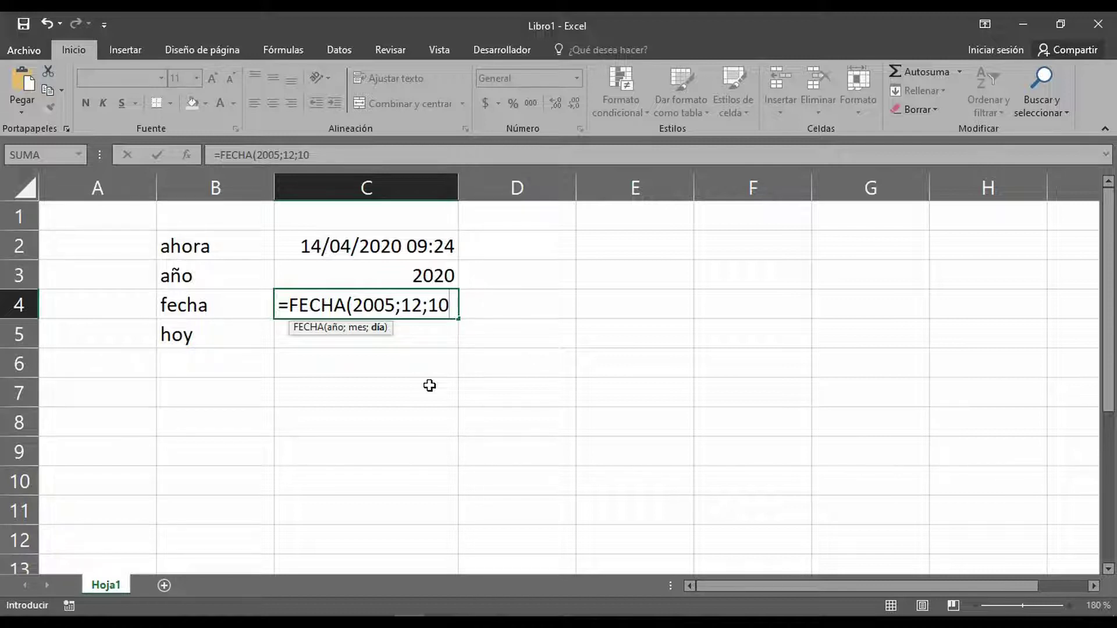
{"action": "type", "text": ")"}
{"action": "key", "text": "Return"}
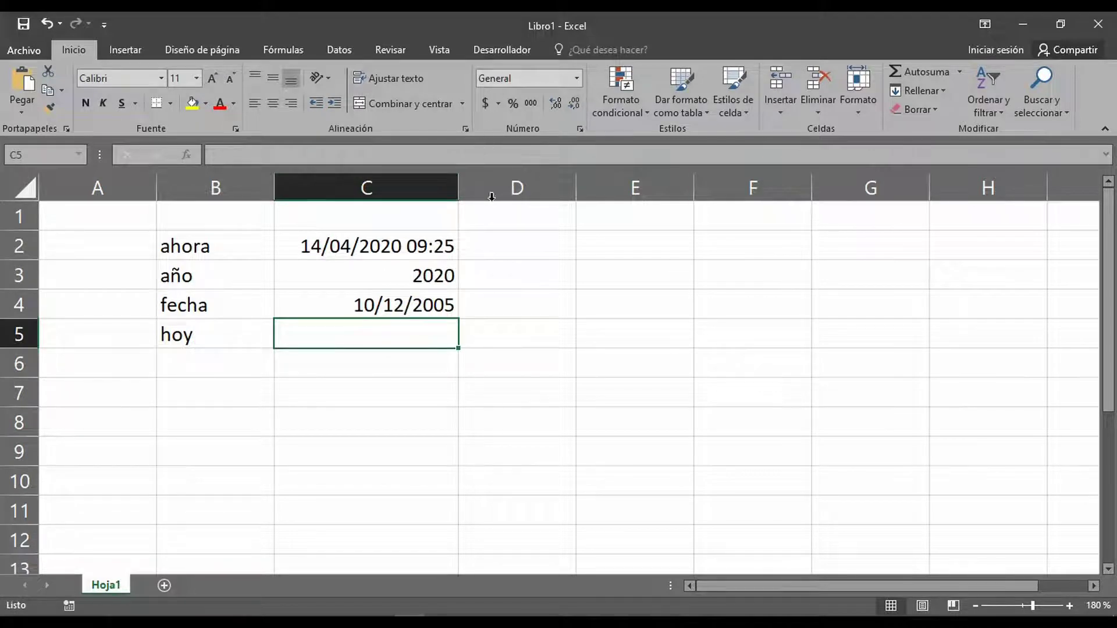
Step: Enter the formula =HOY() in cell C5 to return the current date beside the "hoy" label
{"action": "left_click", "coordinate": [398, 304]}
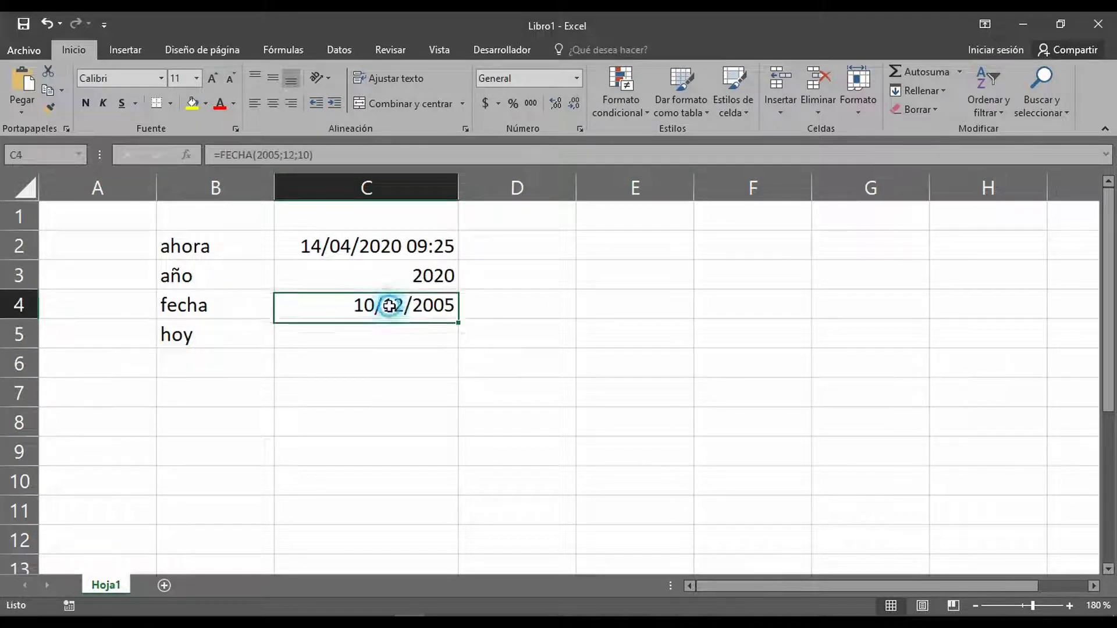
{"action": "left_click", "coordinate": [394, 337]}
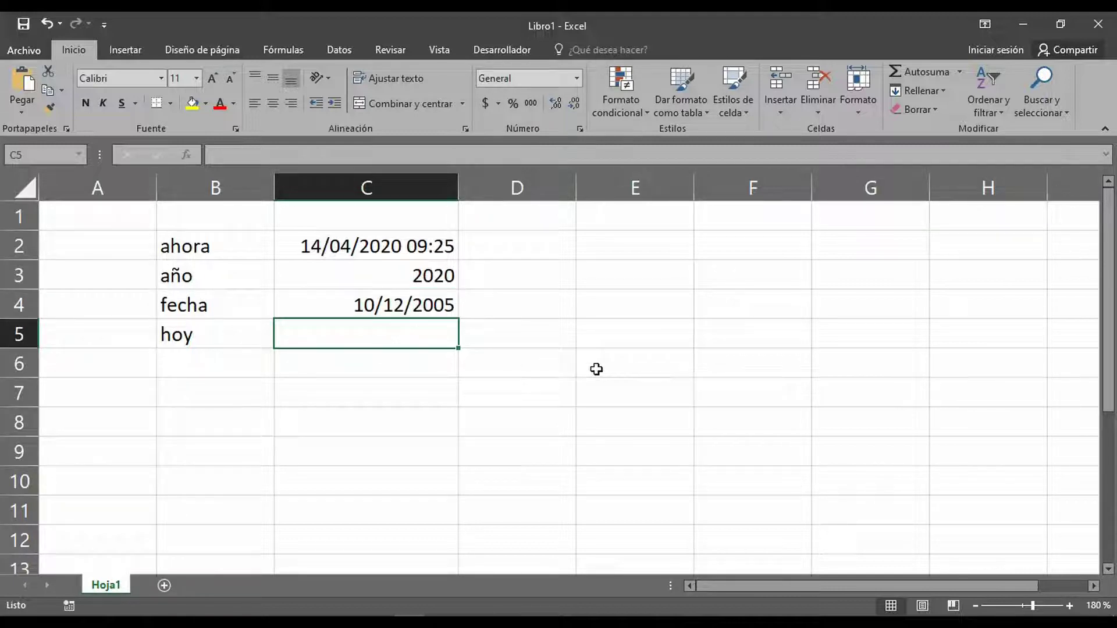
{"action": "type", "text": "=ho"}
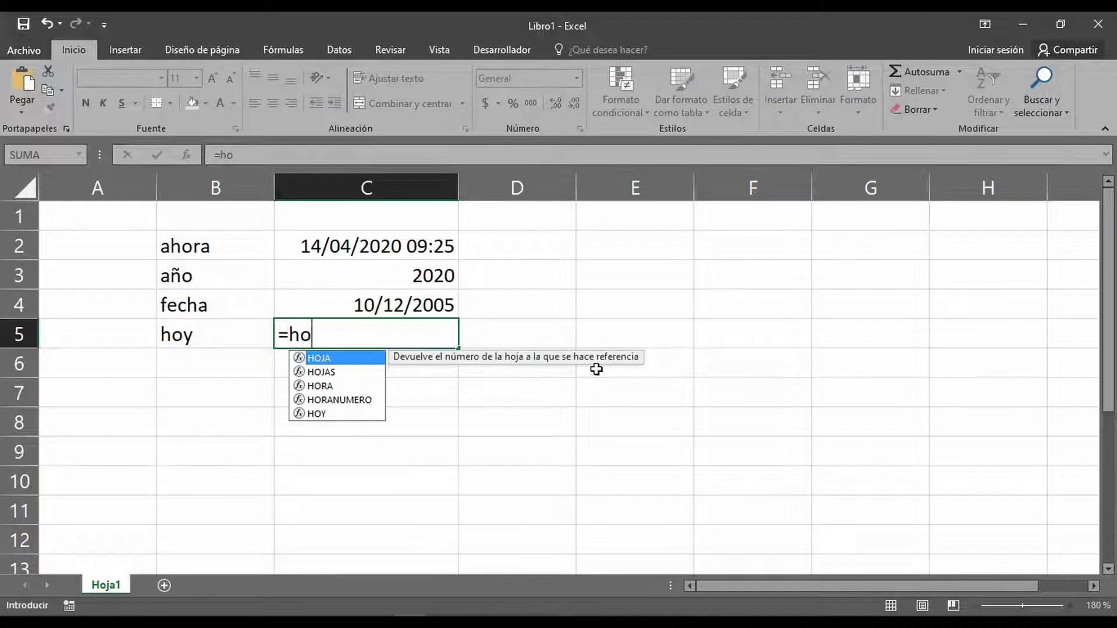
{"action": "type", "text": "y"}
{"action": "key", "text": "Tab"}
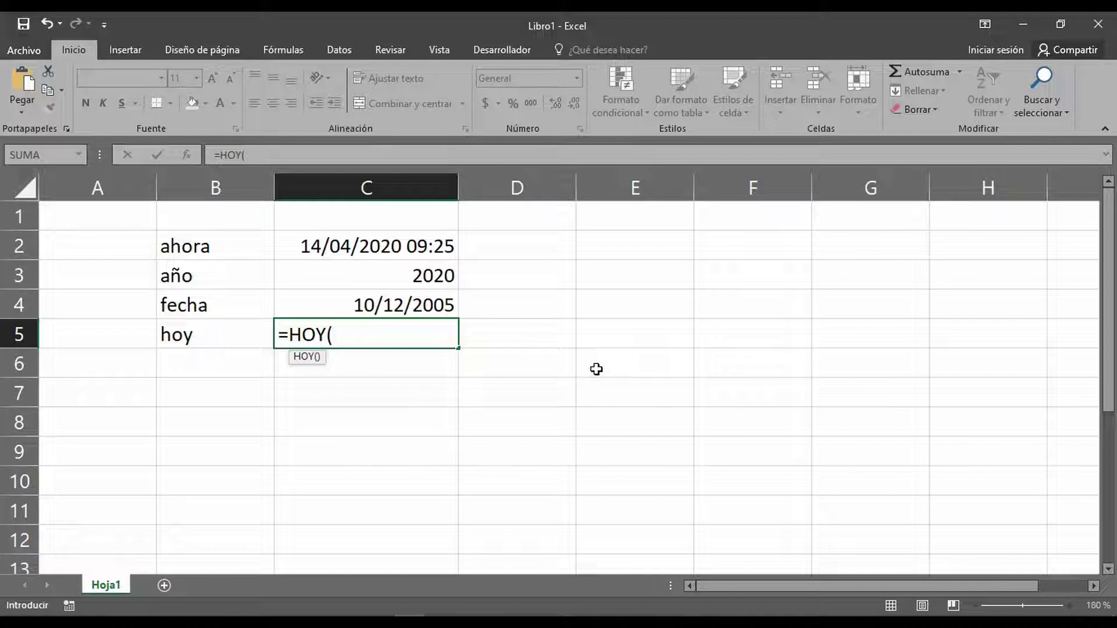
{"action": "type", "text": ")"}
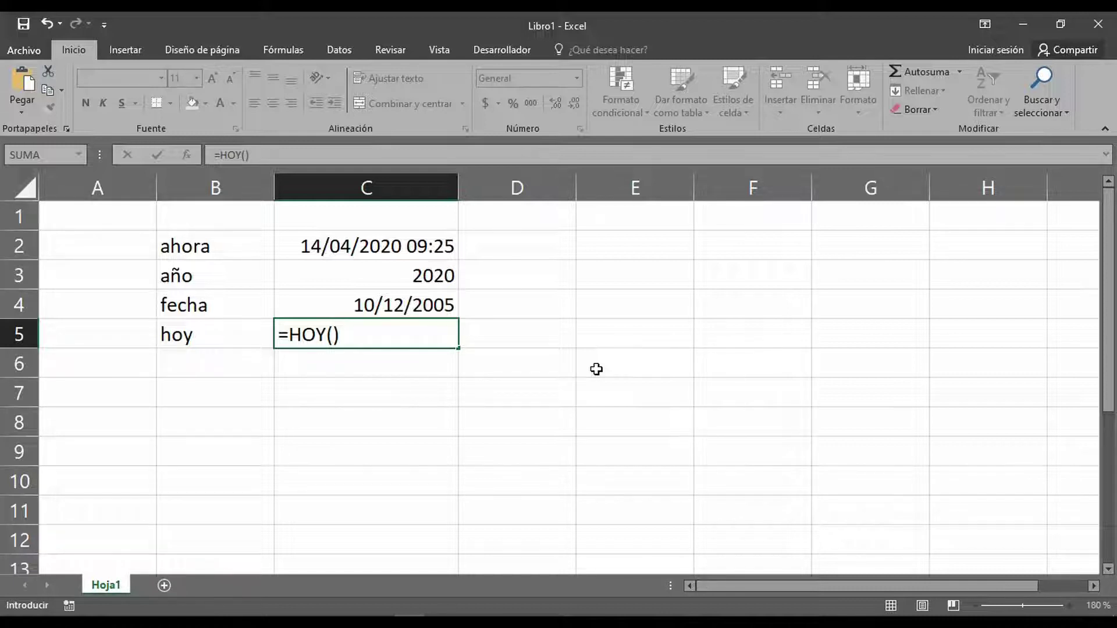
{"action": "key", "text": "Return"}
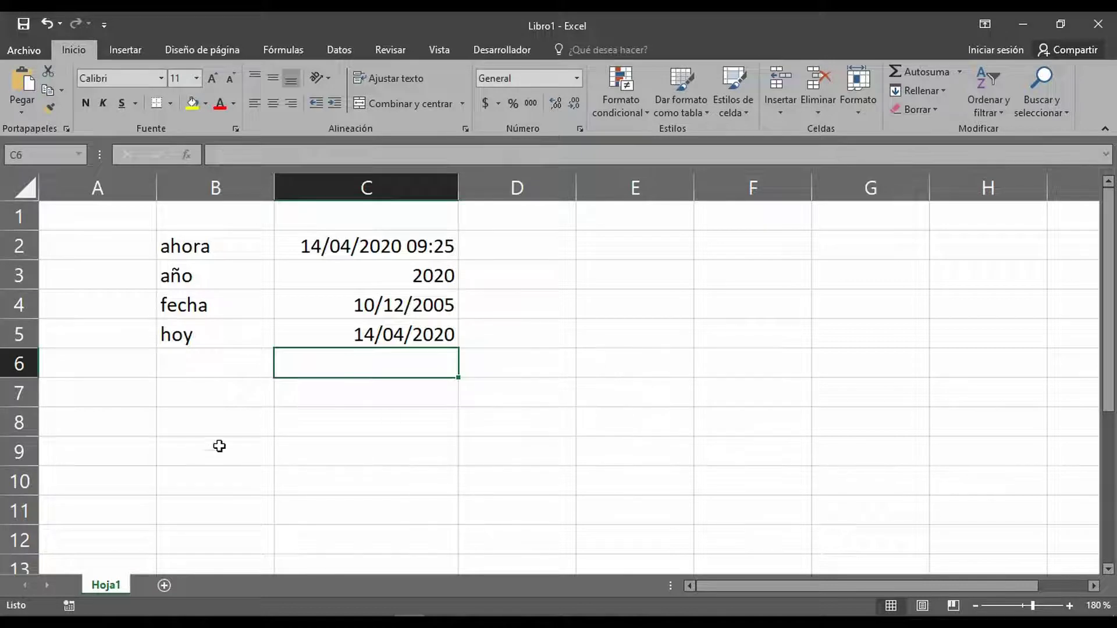
{"action": "left_click", "coordinate": [415, 334]}
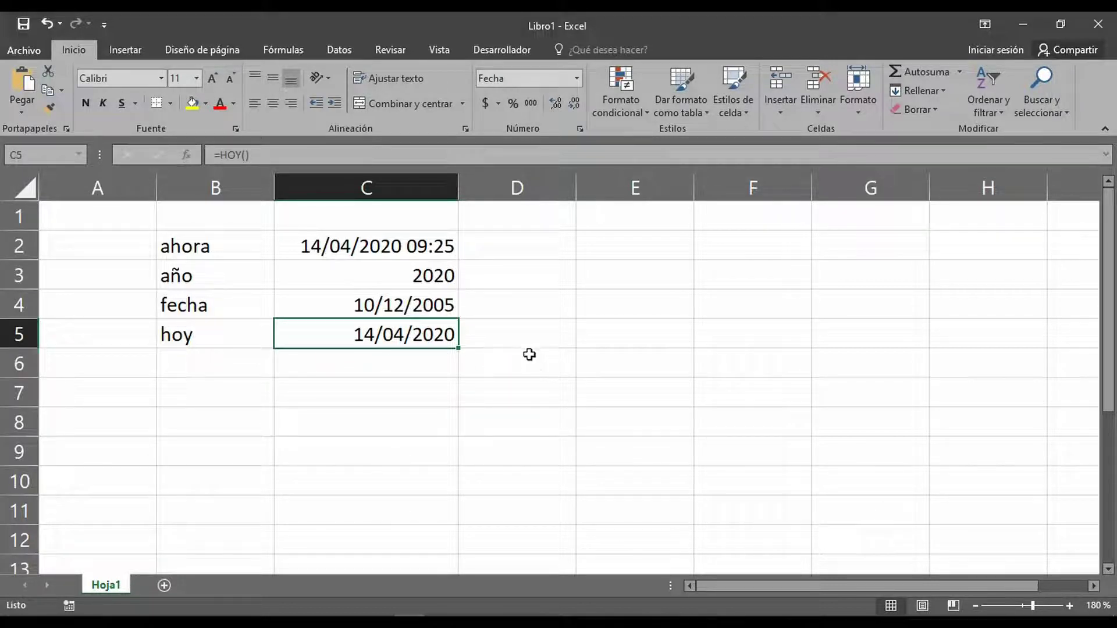
{"action": "left_click", "coordinate": [201, 247]}
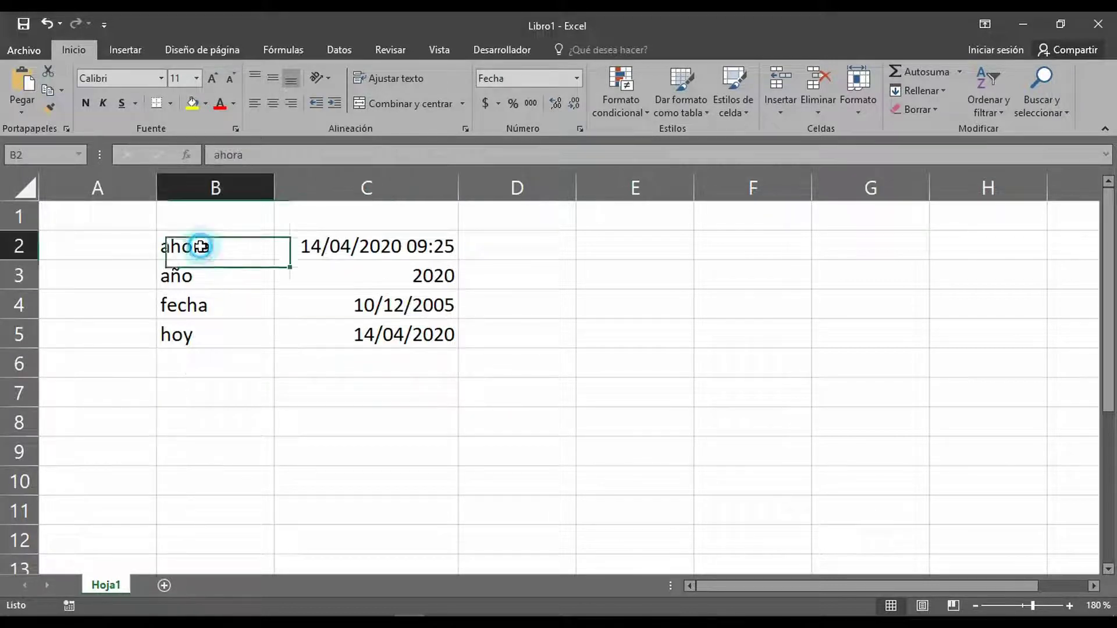
Step: Review the ahora, año, fecha and hoy labels against the values in C2:C5
{"action": "left_click", "coordinate": [326, 246]}
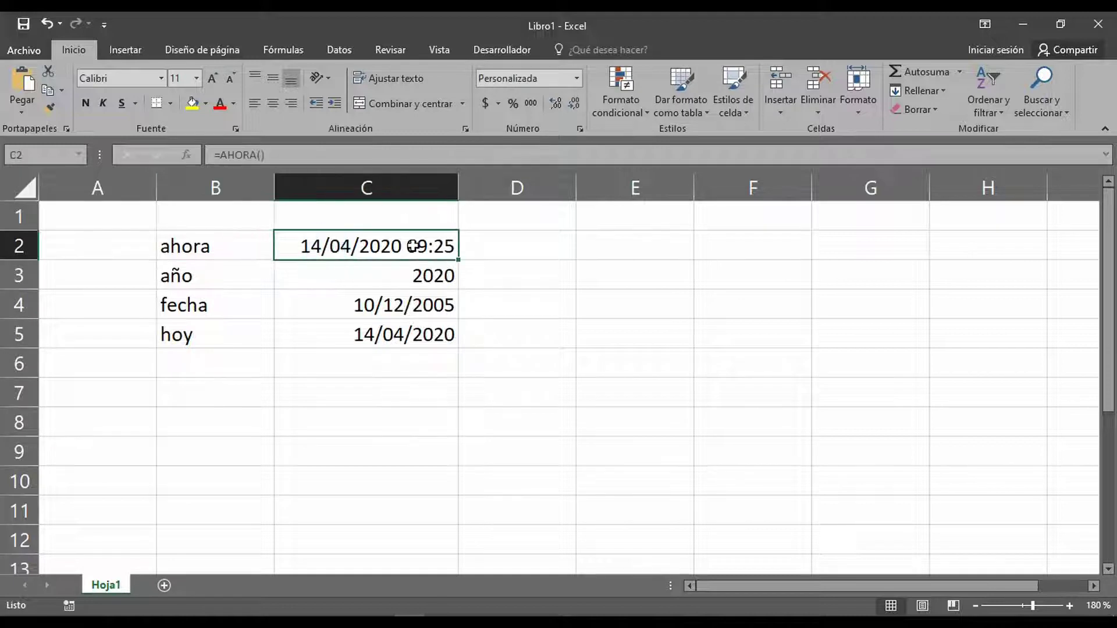
{"action": "left_click", "coordinate": [208, 336]}
{"action": "left_click", "coordinate": [363, 341]}
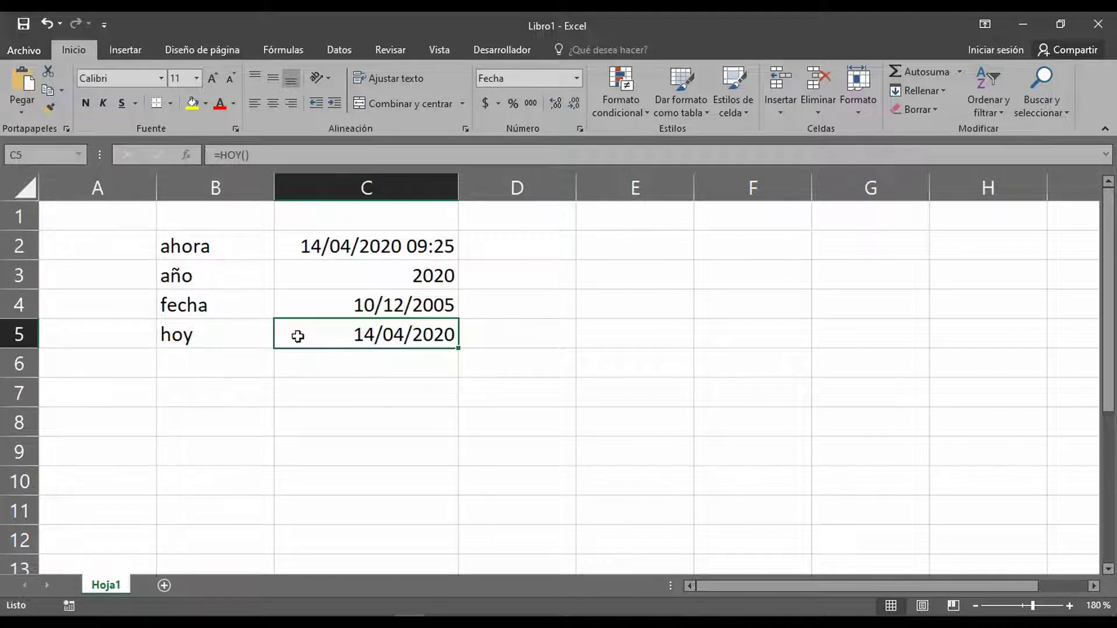
{"action": "left_click", "coordinate": [211, 283]}
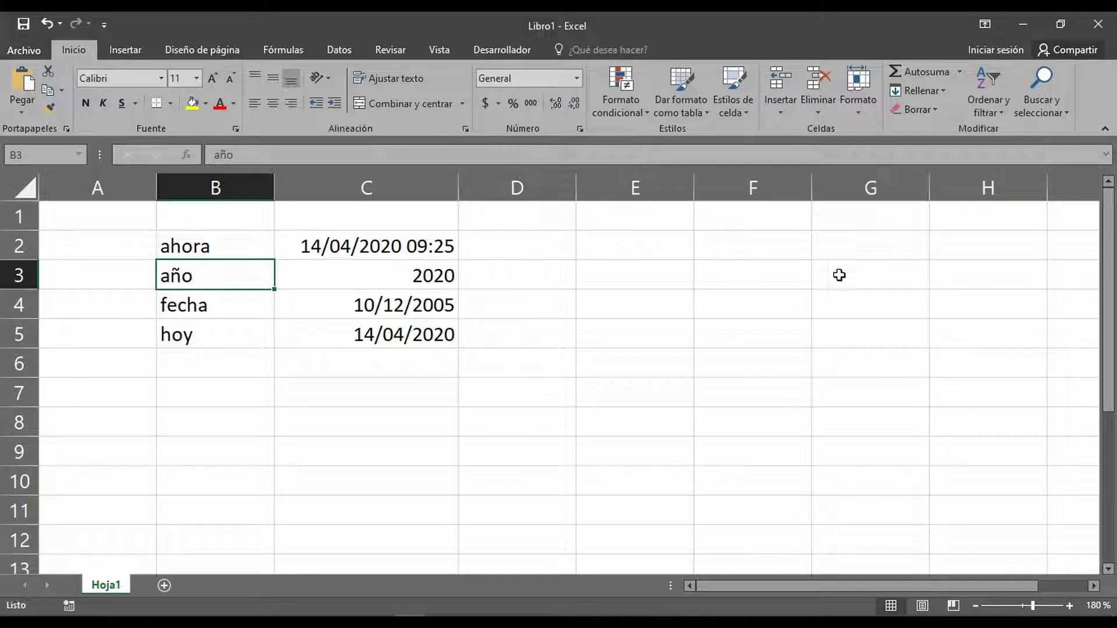
{"action": "left_click", "coordinate": [437, 284]}
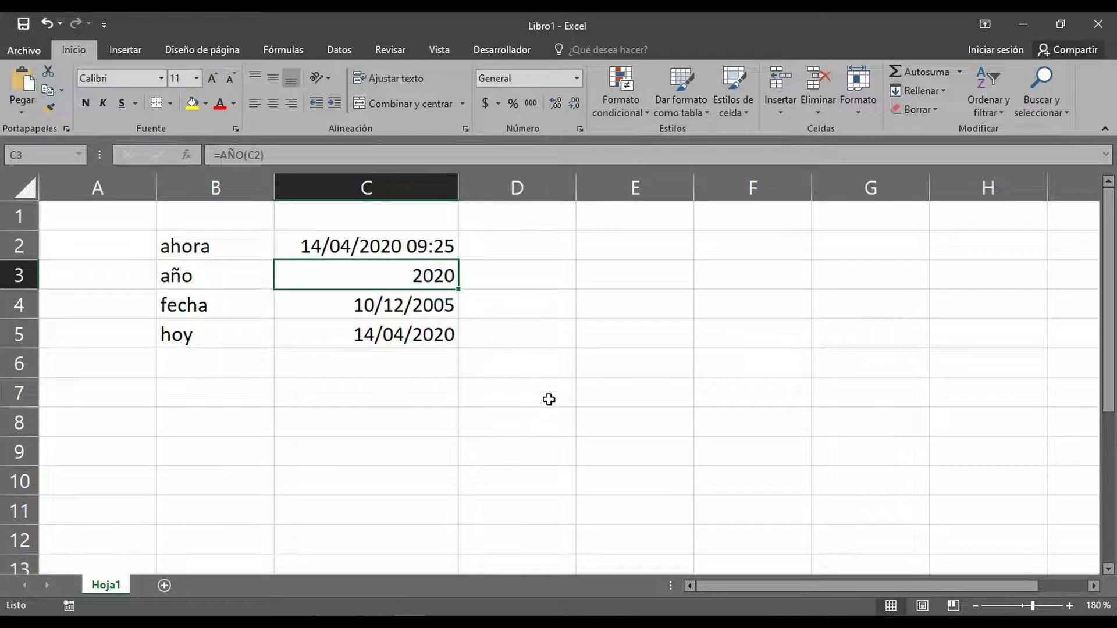
{"action": "left_click", "coordinate": [424, 306]}
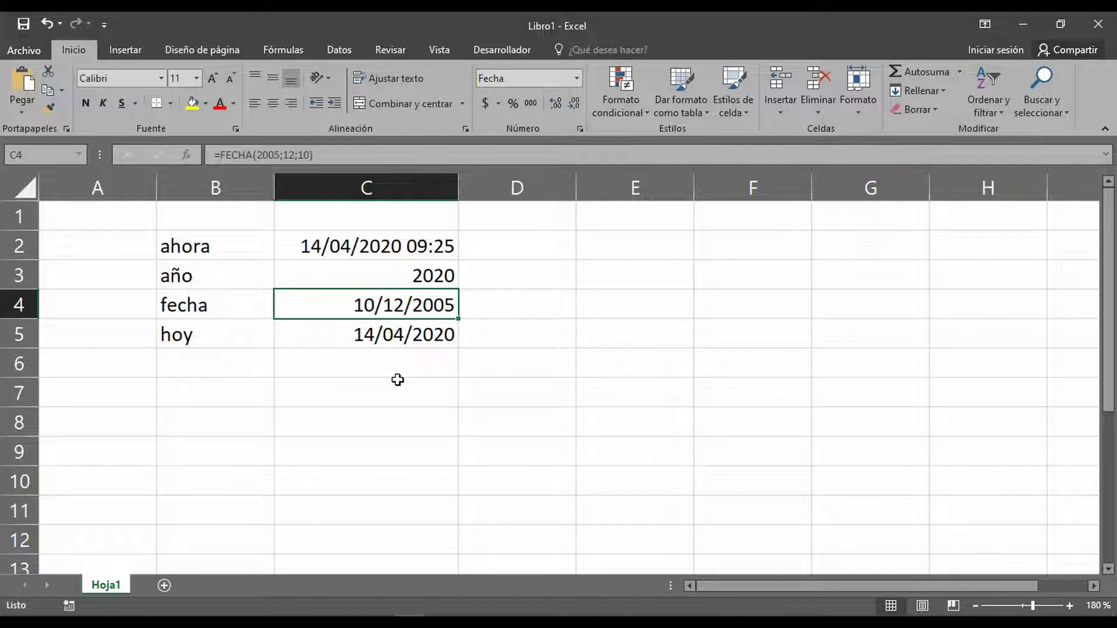
{"action": "left_click", "coordinate": [221, 291]}
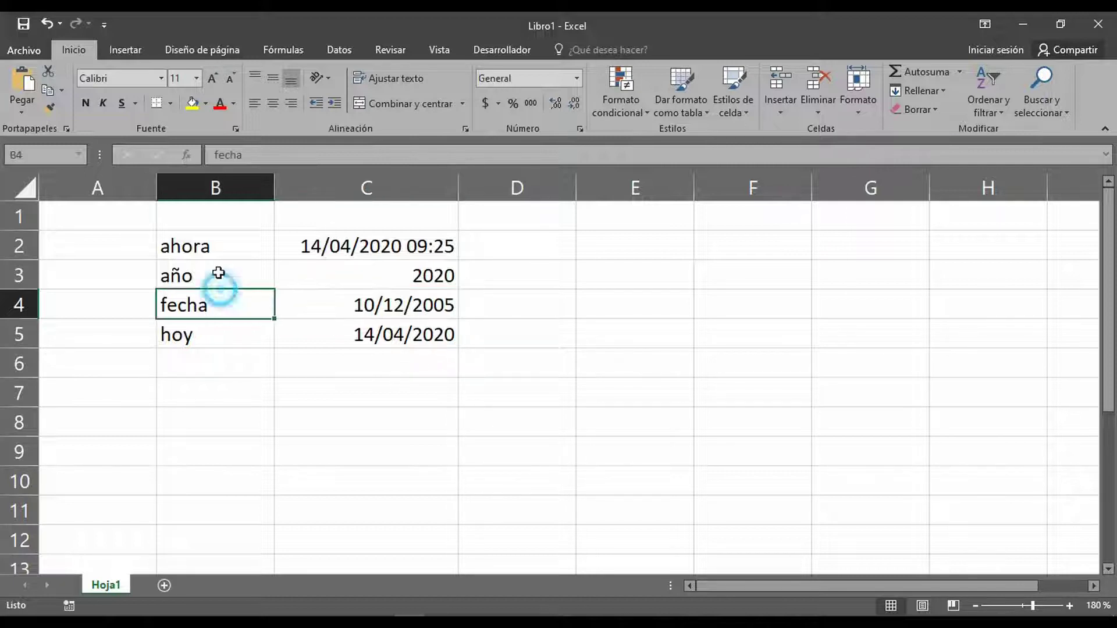
{"action": "left_click", "coordinate": [216, 245]}
{"action": "left_click", "coordinate": [207, 274]}
{"action": "left_click", "coordinate": [197, 297]}
{"action": "left_click", "coordinate": [204, 334]}
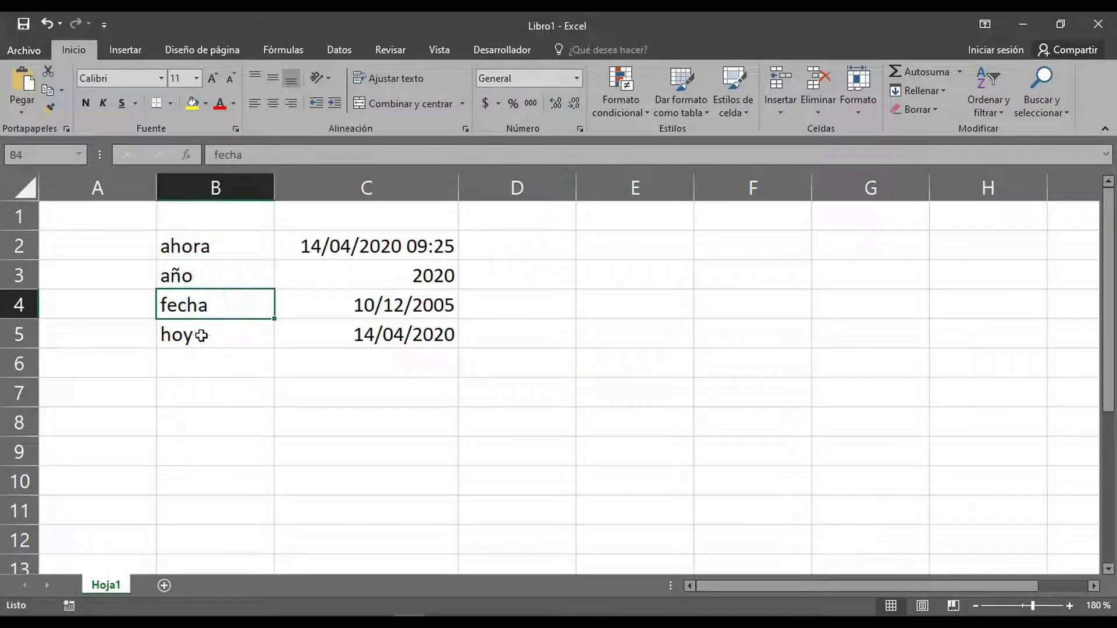
{"action": "left_click", "coordinate": [370, 336]}
{"action": "left_click", "coordinate": [352, 301]}
{"action": "left_click", "coordinate": [352, 243]}
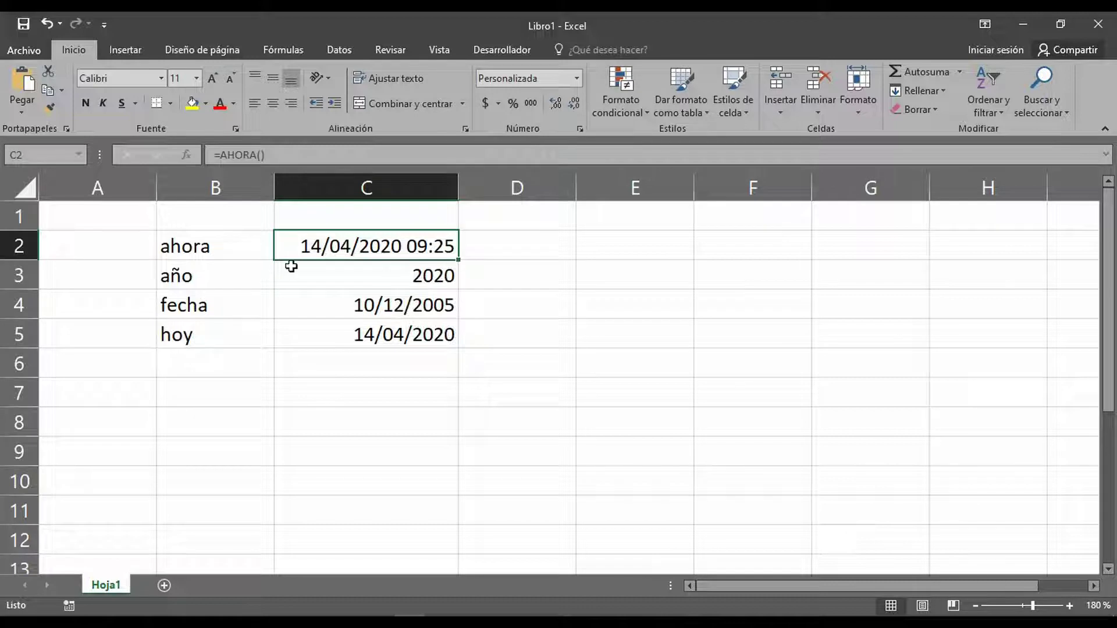
Step: Examine the formulas behind C2:C5, including the cell reference used by the AÑO formula in C3
{"action": "left_click", "coordinate": [331, 266]}
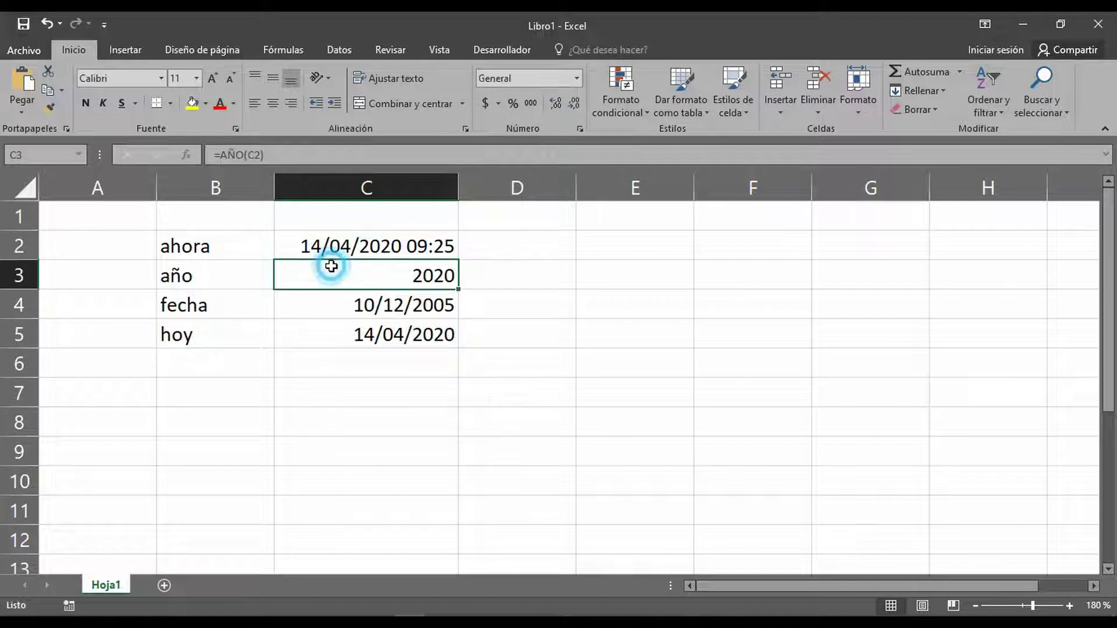
{"action": "left_click", "coordinate": [303, 155]}
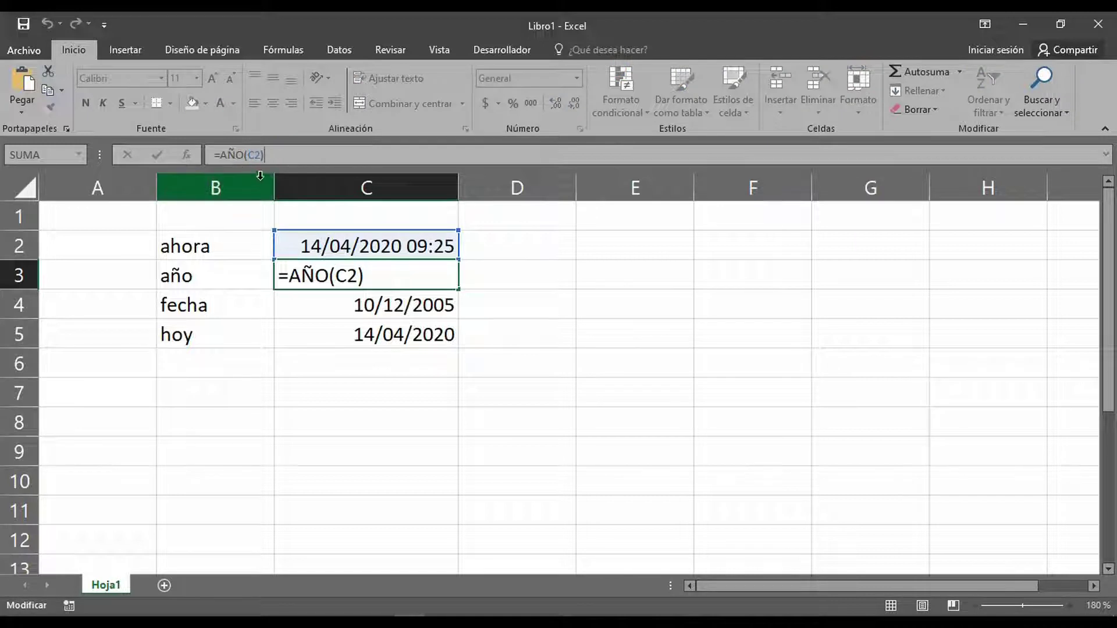
{"action": "key", "text": "ctrl+Return"}
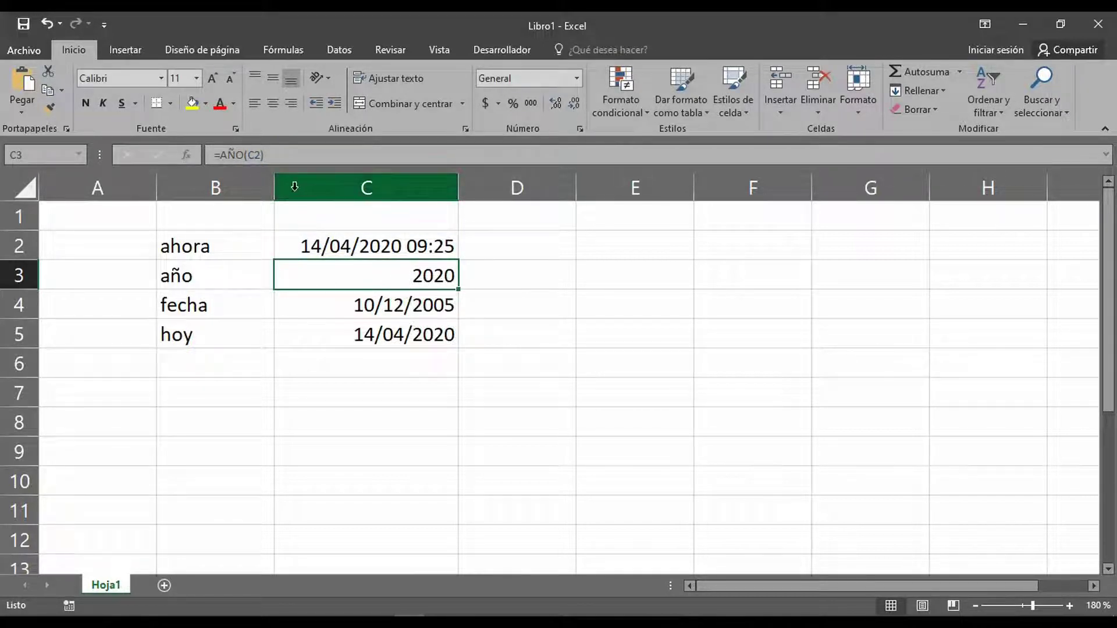
{"action": "double_click", "coordinate": [357, 263]}
{"action": "left_click", "coordinate": [386, 301]}
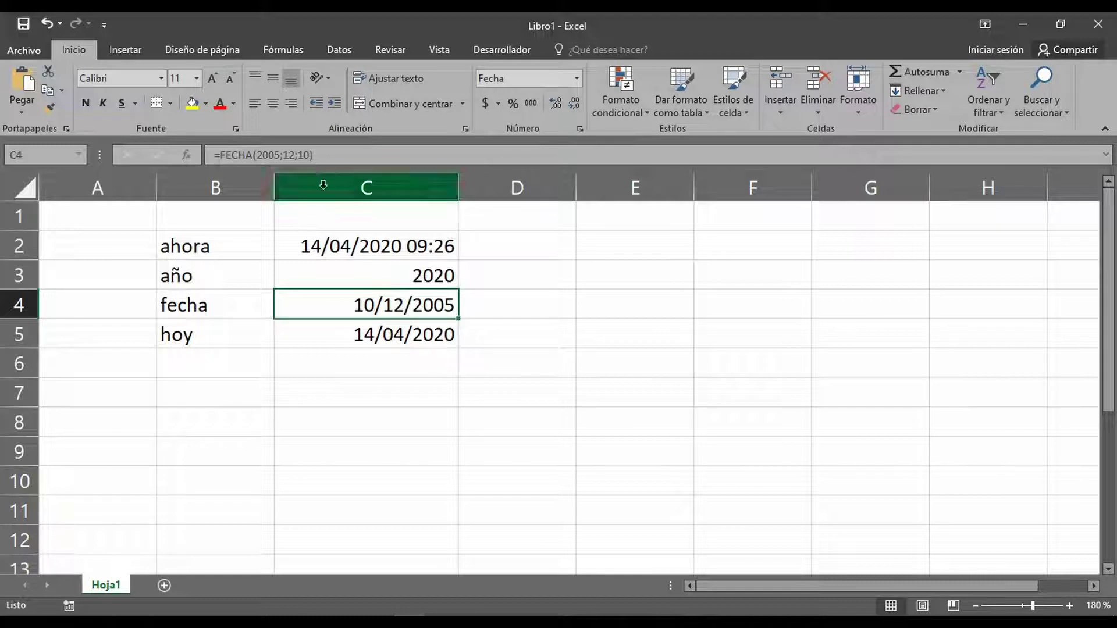
{"action": "left_click", "coordinate": [369, 336]}
{"action": "left_click", "coordinate": [369, 249]}
{"action": "left_click", "coordinate": [369, 274]}
{"action": "left_click", "coordinate": [367, 304]}
{"action": "left_click", "coordinate": [369, 329]}
{"action": "left_click", "coordinate": [365, 246]}
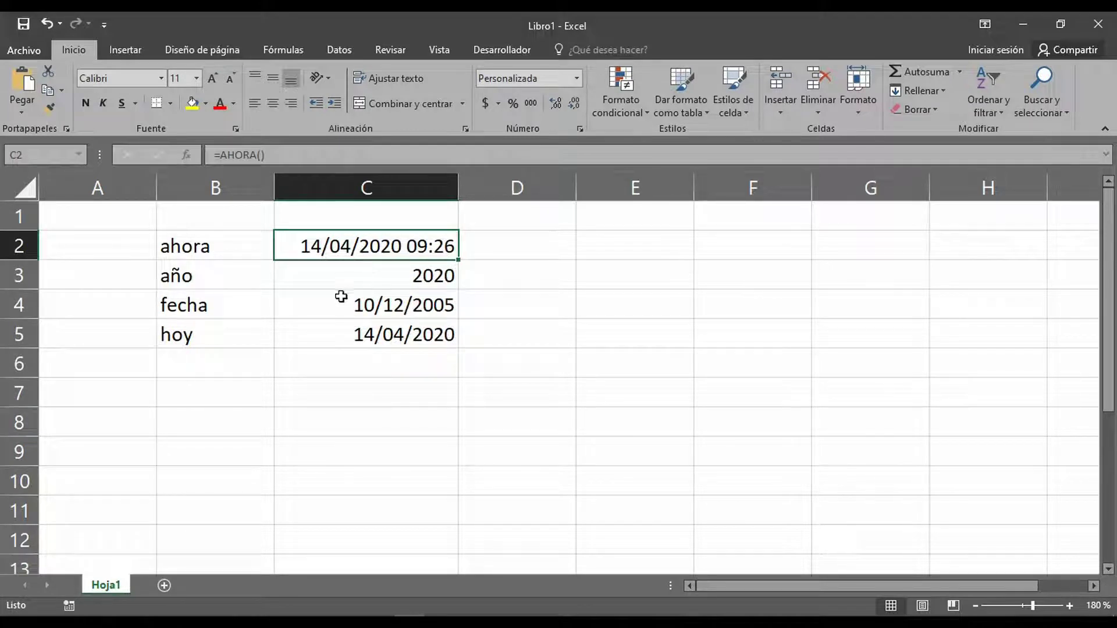
{"action": "left_click", "coordinate": [372, 300]}
{"action": "left_click", "coordinate": [364, 331]}
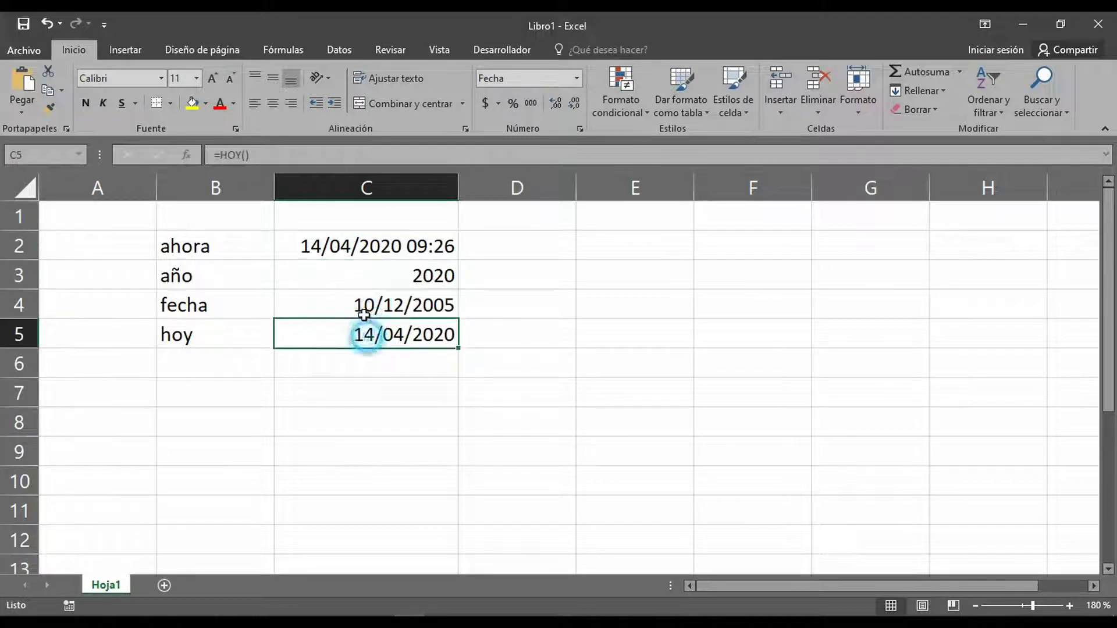
{"action": "left_click", "coordinate": [357, 269]}
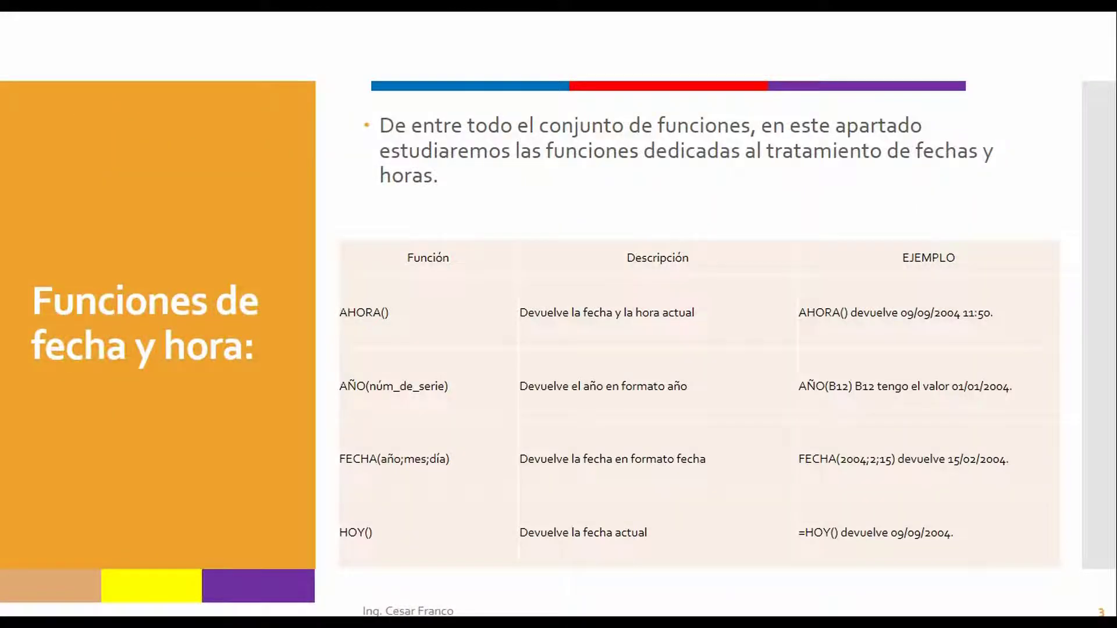
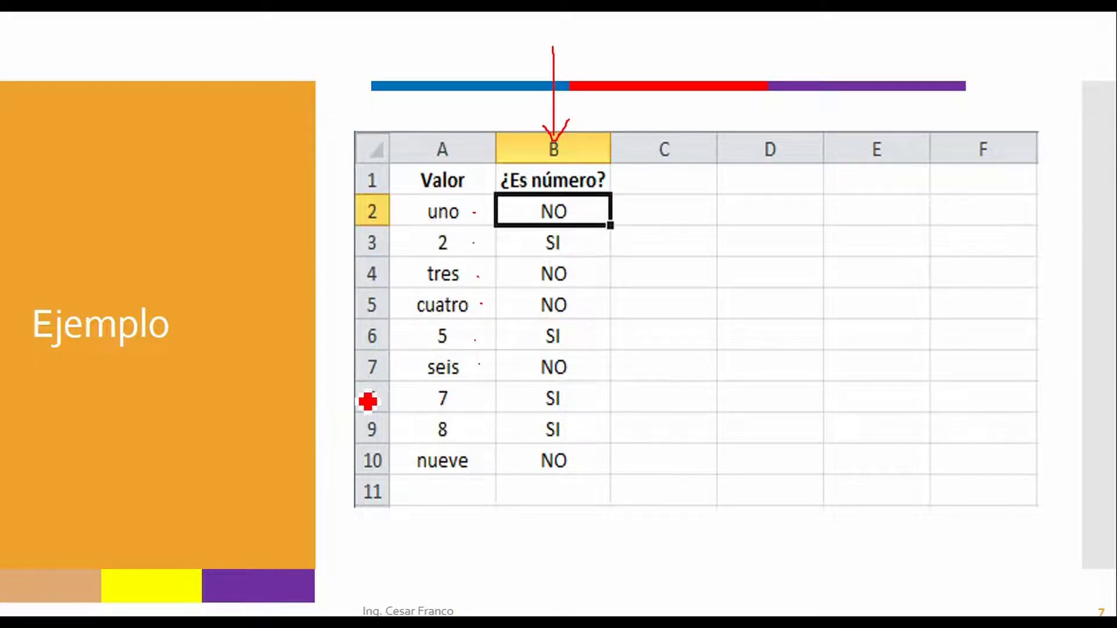
Step: Switch to the empty Excel sheet and enter the headers "valor" in A1 and "¿Es Nnumero?" in B1
{"action": "key", "text": "alt+Tab"}
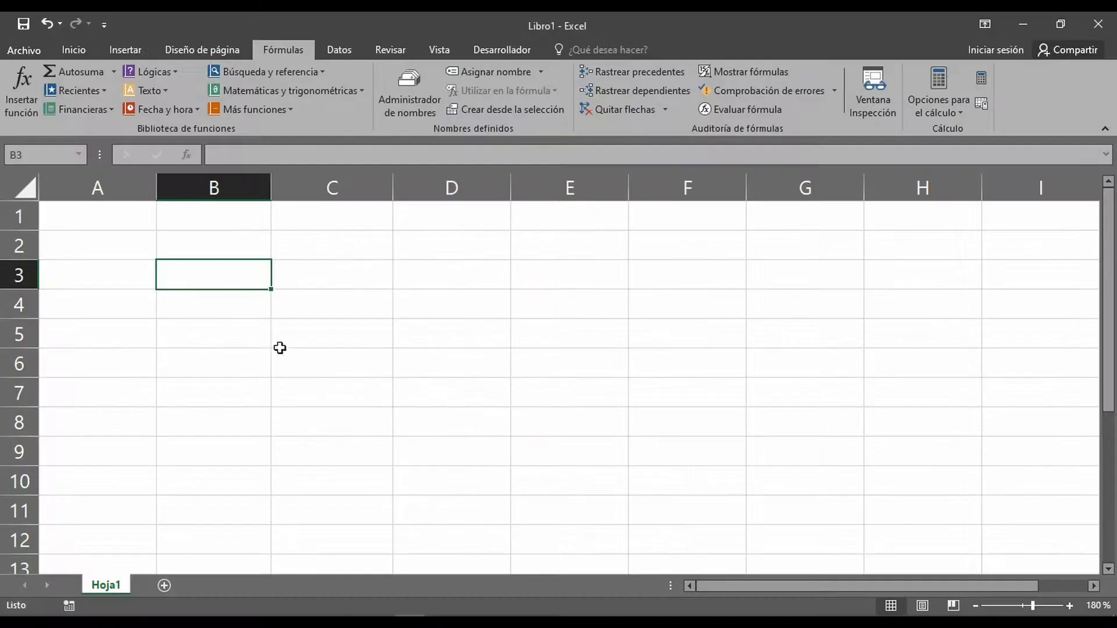
{"action": "left_click", "coordinate": [232, 247]}
{"action": "left_click", "coordinate": [222, 213]}
{"action": "left_click", "coordinate": [149, 222]}
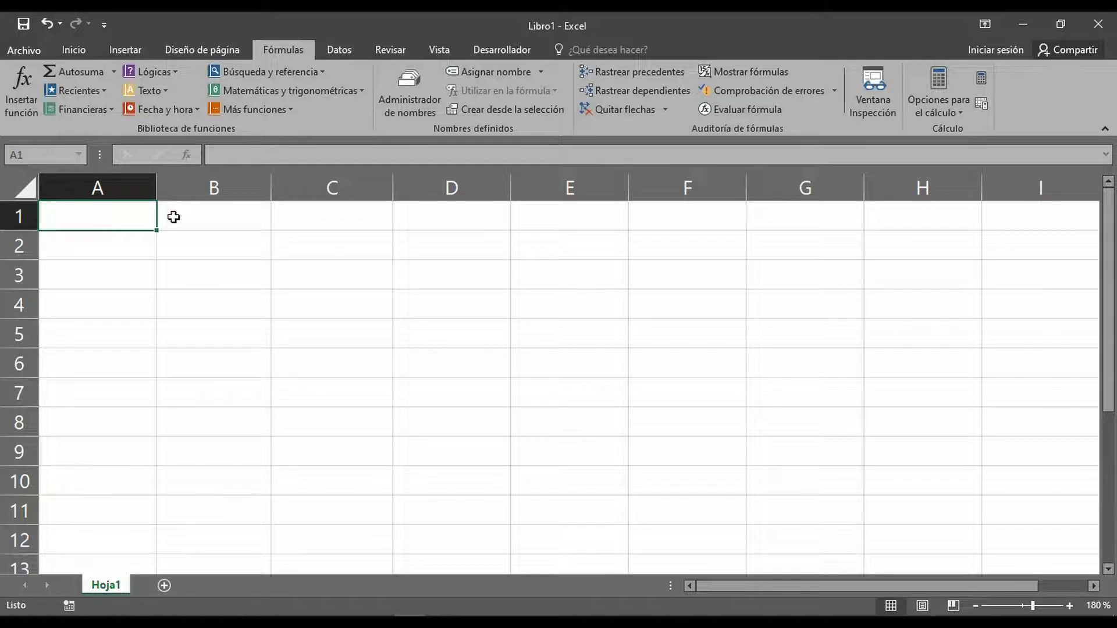
{"action": "type", "text": "valor"}
{"action": "left_click", "coordinate": [173, 214]}
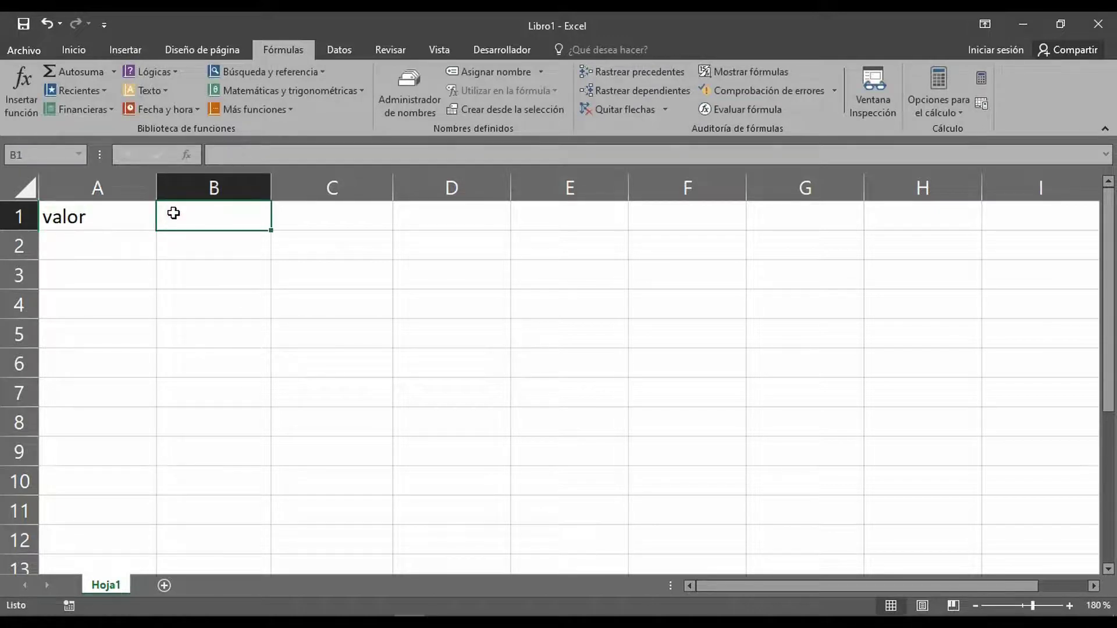
{"action": "type", "text": "¿Es Nnumero?"}
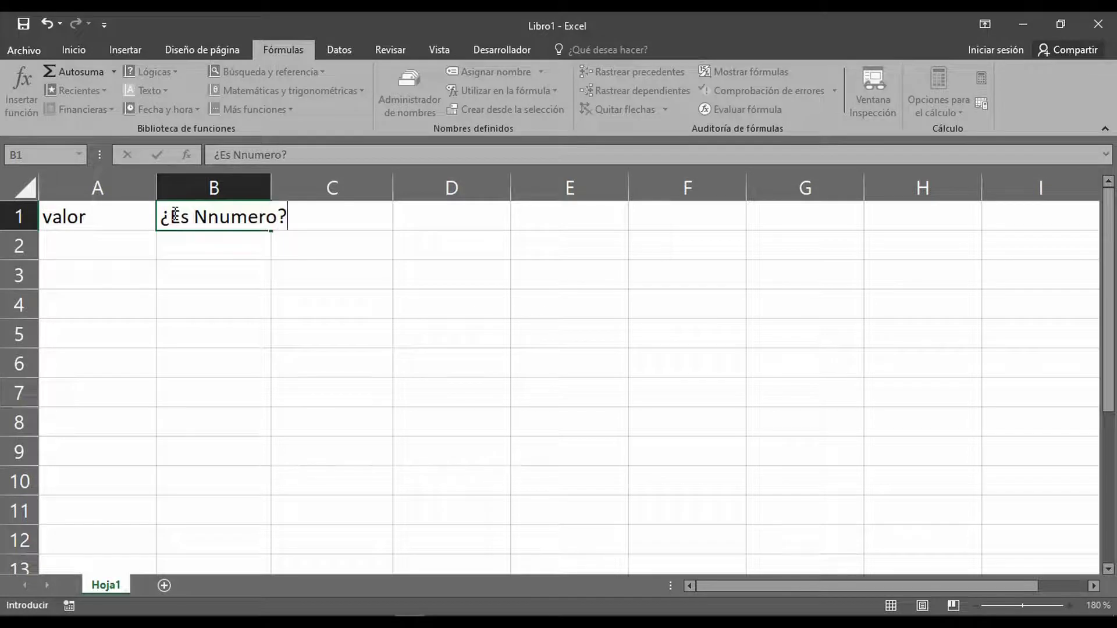
{"action": "key", "text": "Return"}
Step: Auto-fit column B to its header text and narrow column A
{"action": "left_click", "coordinate": [173, 214]}
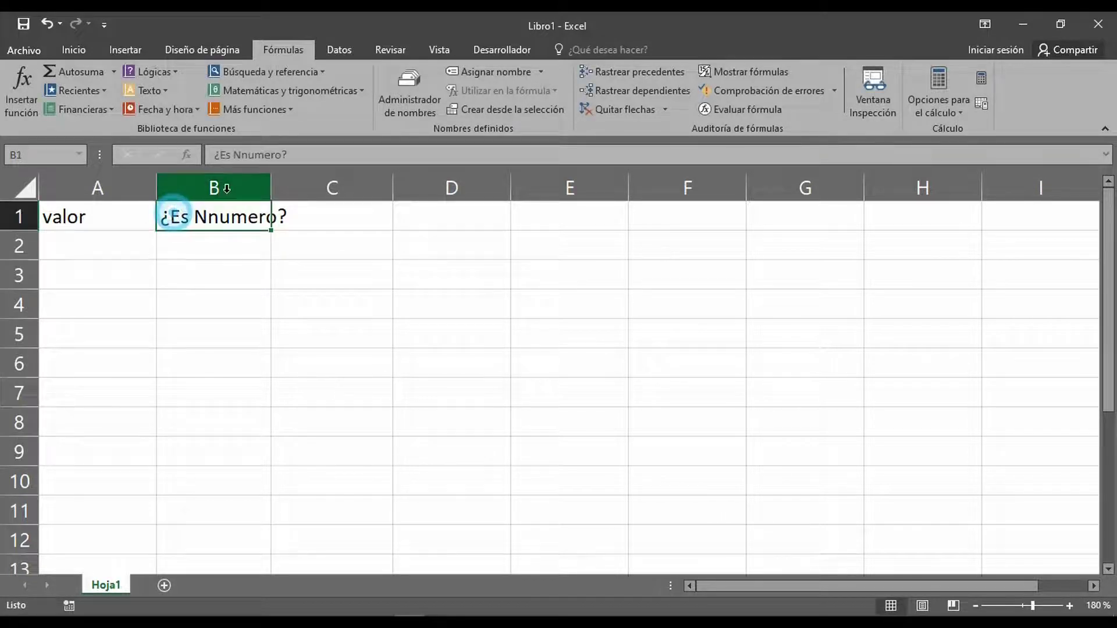
{"action": "double_click", "coordinate": [271, 188]}
{"action": "left_click_drag", "start_coordinate": [155, 188], "coordinate": [104, 589]}
{"action": "left_click", "coordinate": [156, 285]}
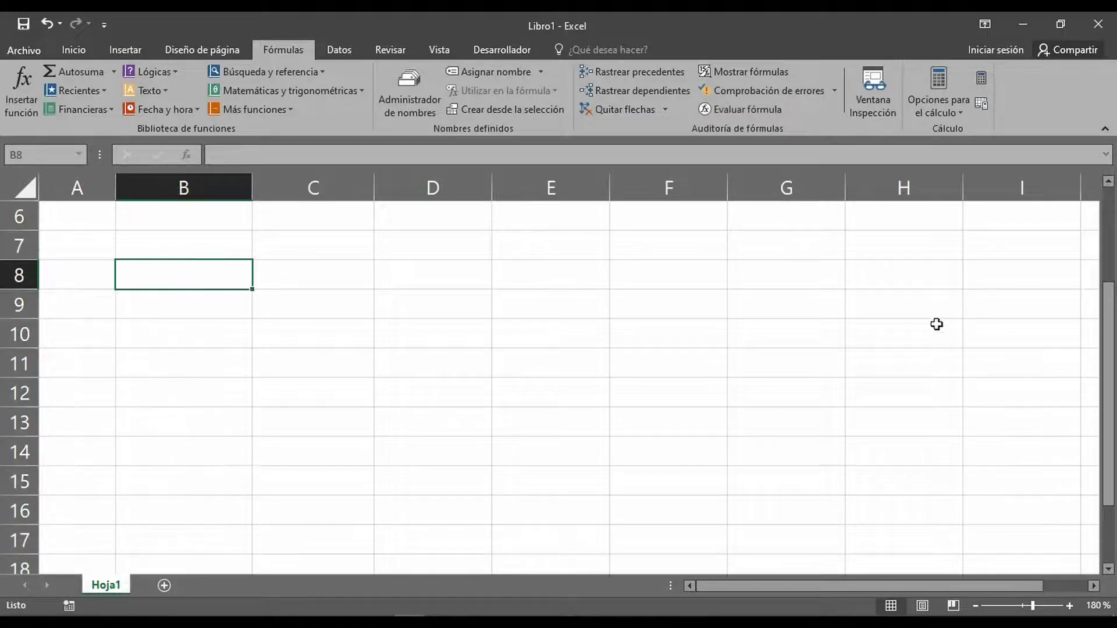
Step: Center the contents of the range A1:B11 horizontally
{"action": "left_click_drag", "start_coordinate": [1109, 378], "coordinate": [1109, 370]}
{"action": "left_click_drag", "start_coordinate": [81, 219], "coordinate": [129, 500]}
{"action": "left_click", "coordinate": [74, 50]}
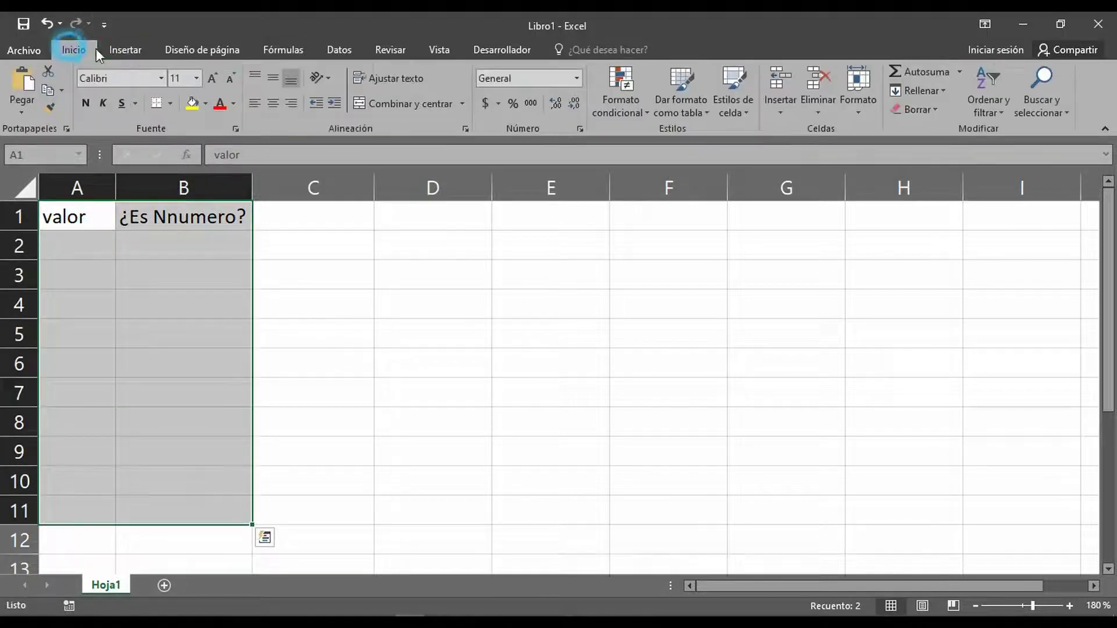
{"action": "left_click", "coordinate": [273, 103]}
Step: Apply all borders to the range A1:B12 and make the headers in A1:B1 bold
{"action": "left_click", "coordinate": [222, 258]}
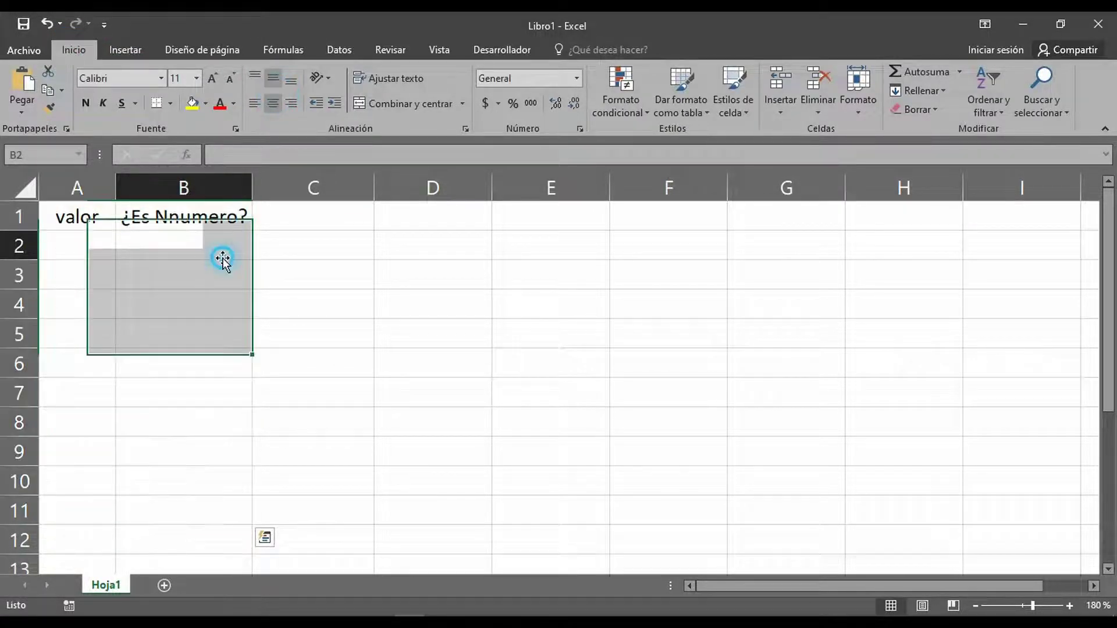
{"action": "left_click_drag", "start_coordinate": [80, 219], "coordinate": [175, 541]}
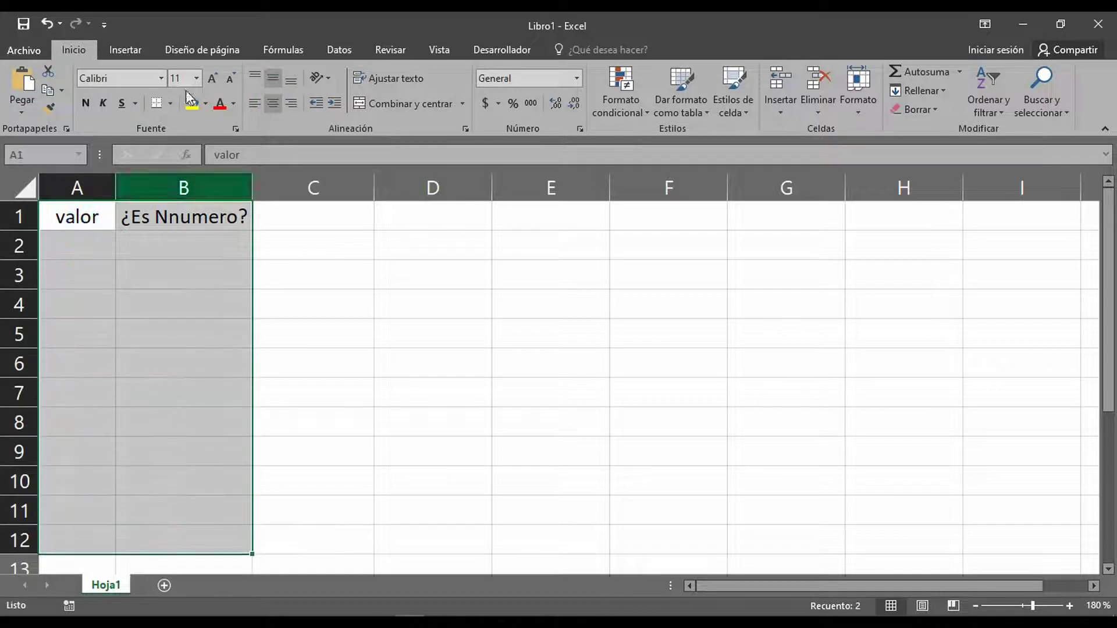
{"action": "left_click", "coordinate": [170, 103]}
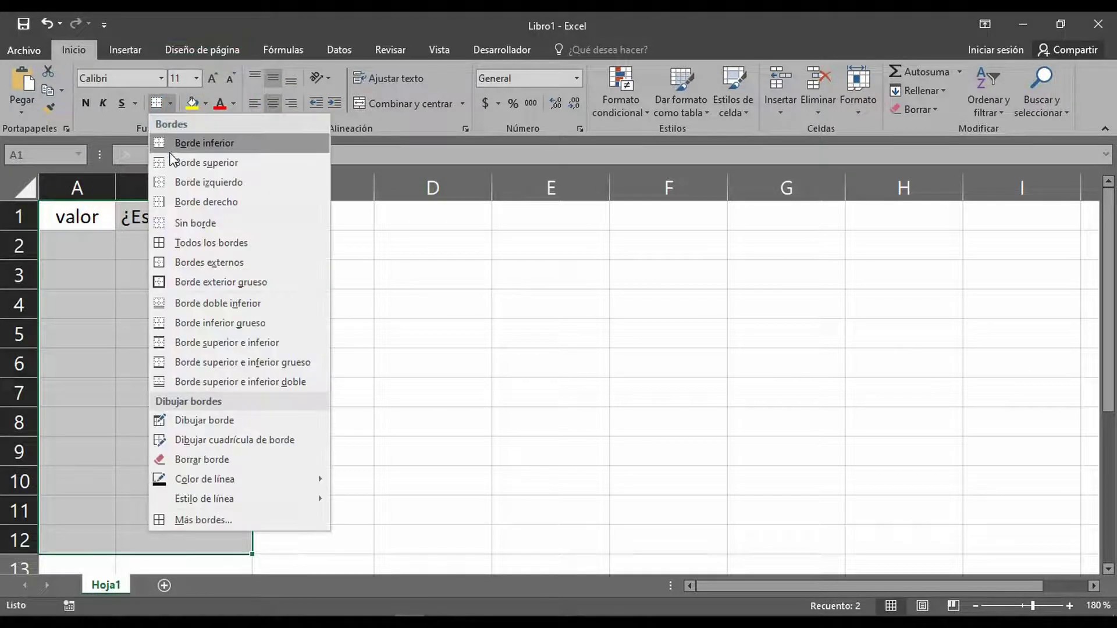
{"action": "left_click", "coordinate": [171, 243]}
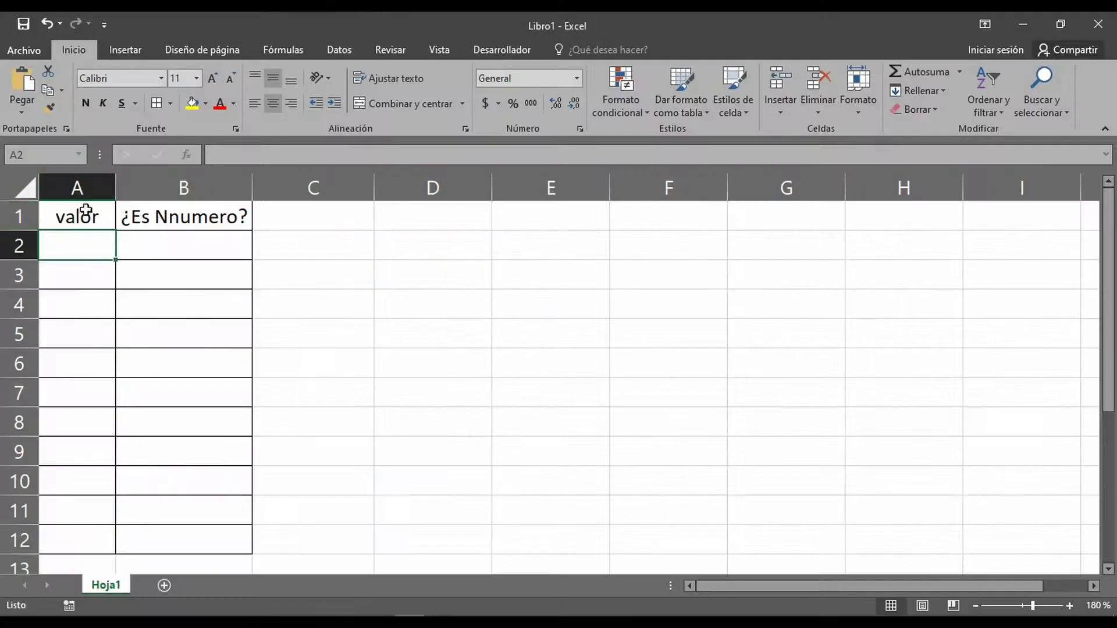
{"action": "left_click_drag", "start_coordinate": [81, 216], "coordinate": [147, 220]}
{"action": "left_click", "coordinate": [85, 103]}
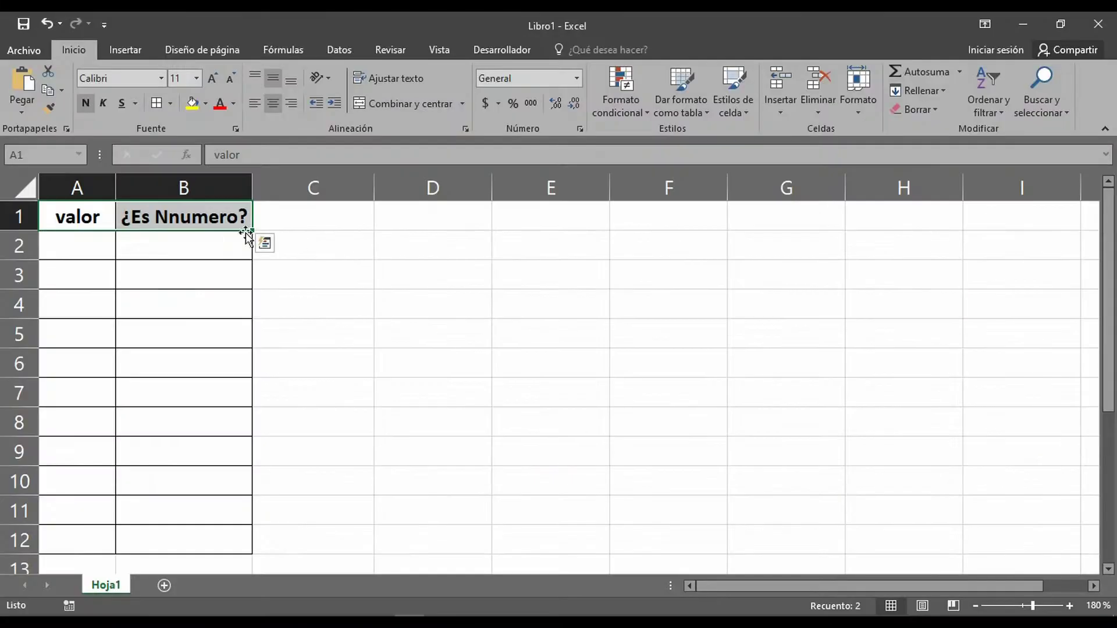
Step: Enter the values uno, 2, tres, cuatro and 5 in cells A2 to A6
{"action": "left_click", "coordinate": [87, 242]}
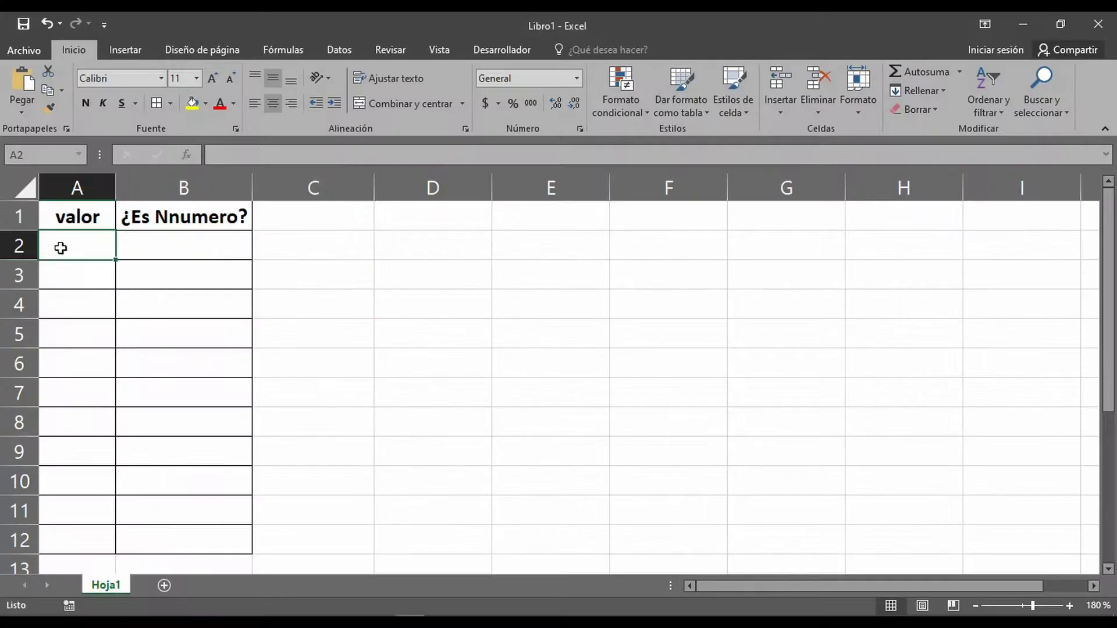
{"action": "type", "text": "uno"}
{"action": "key", "text": "Return"}
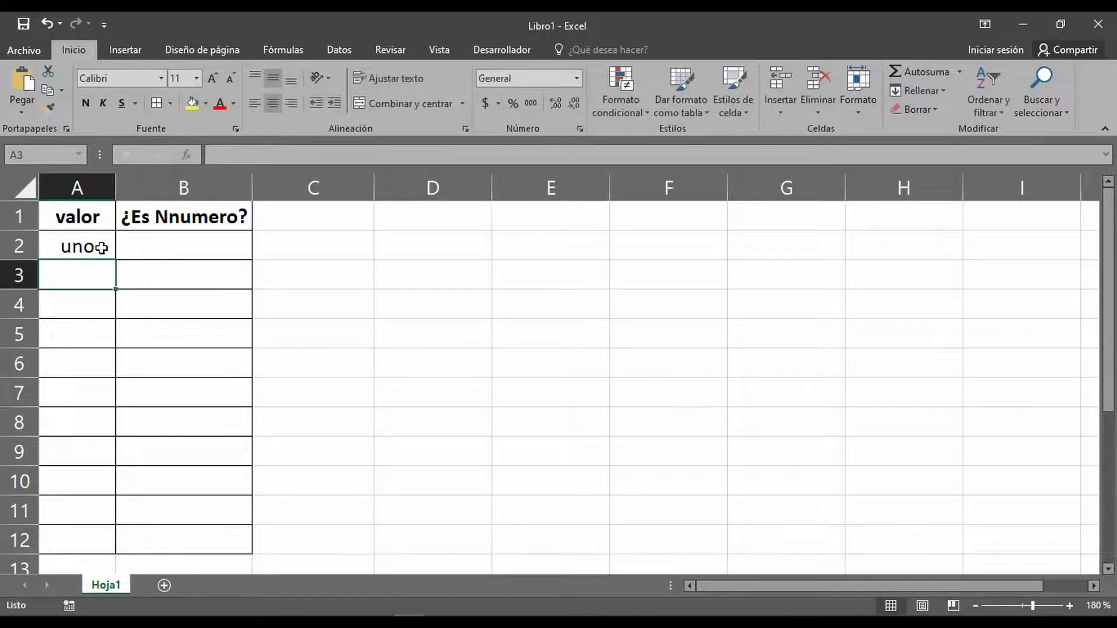
{"action": "type", "text": "2"}
{"action": "key", "text": "Return"}
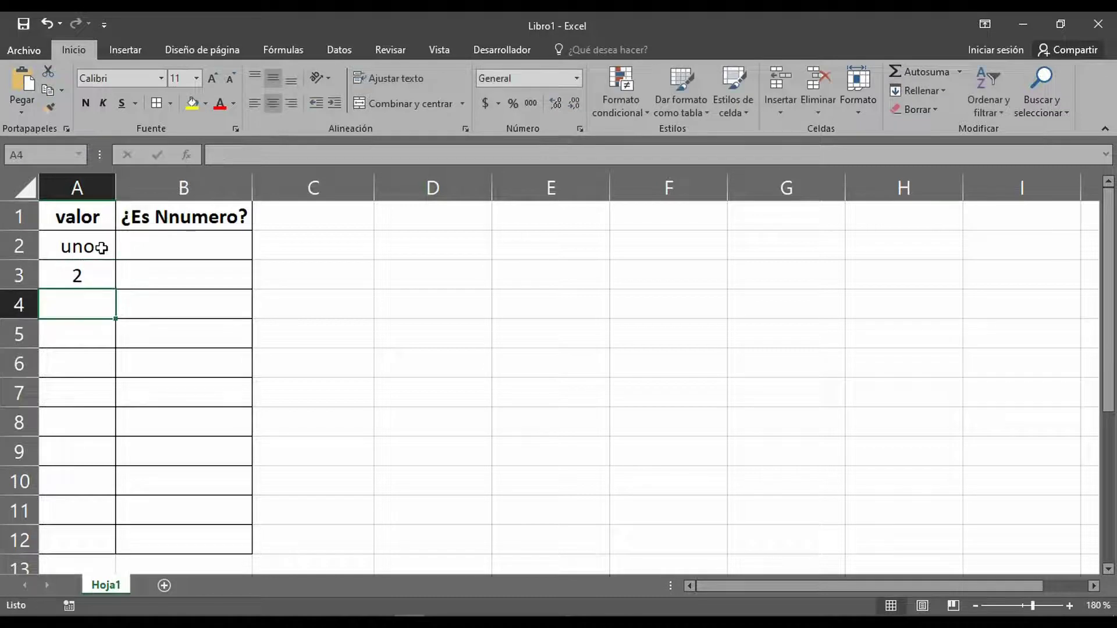
{"action": "type", "text": "tres"}
{"action": "key", "text": "Return"}
{"action": "type", "text": "cuatro"}
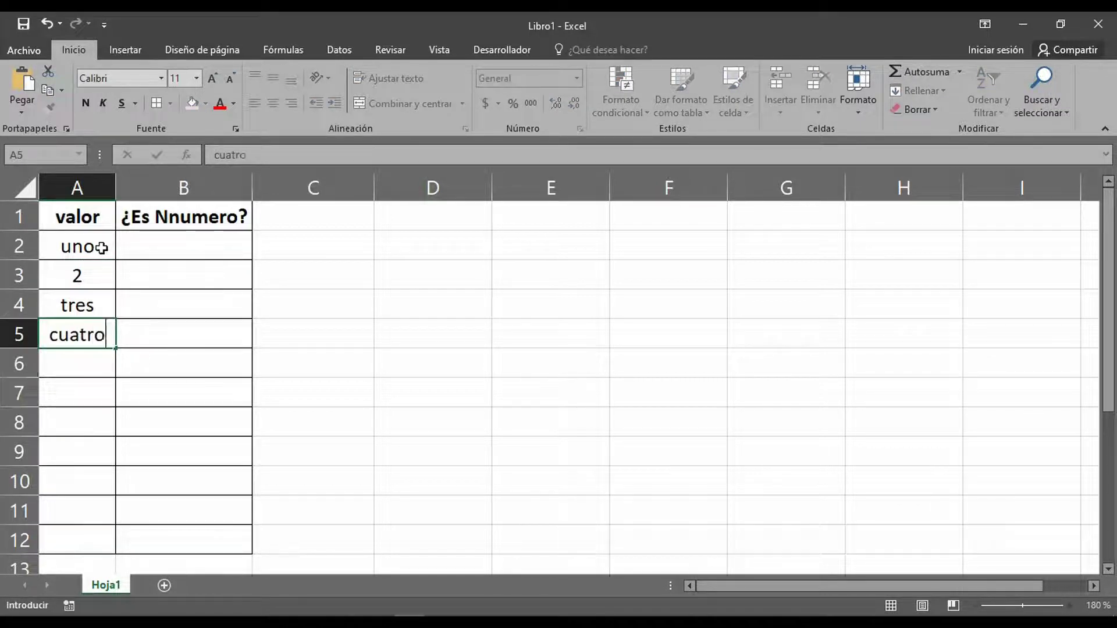
{"action": "key", "text": "Return"}
{"action": "type", "text": "5"}
{"action": "key", "text": "Return"}
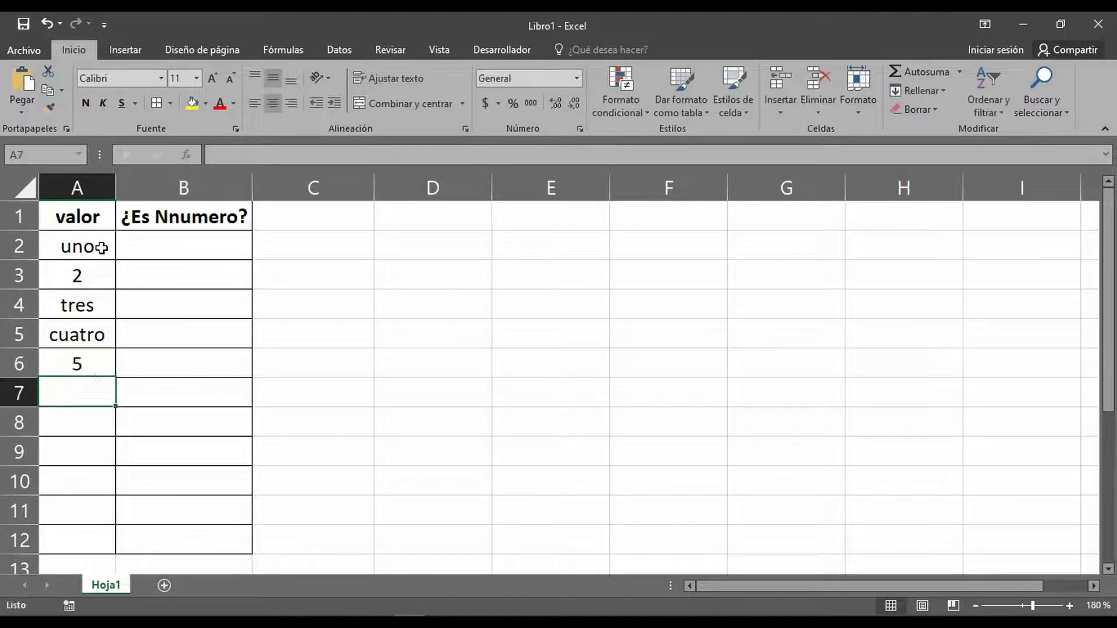
Step: Continue the valor column with seis, 7, ocho and 9 in cells A7 to A10
{"action": "type", "text": "seis"}
{"action": "key", "text": "Return"}
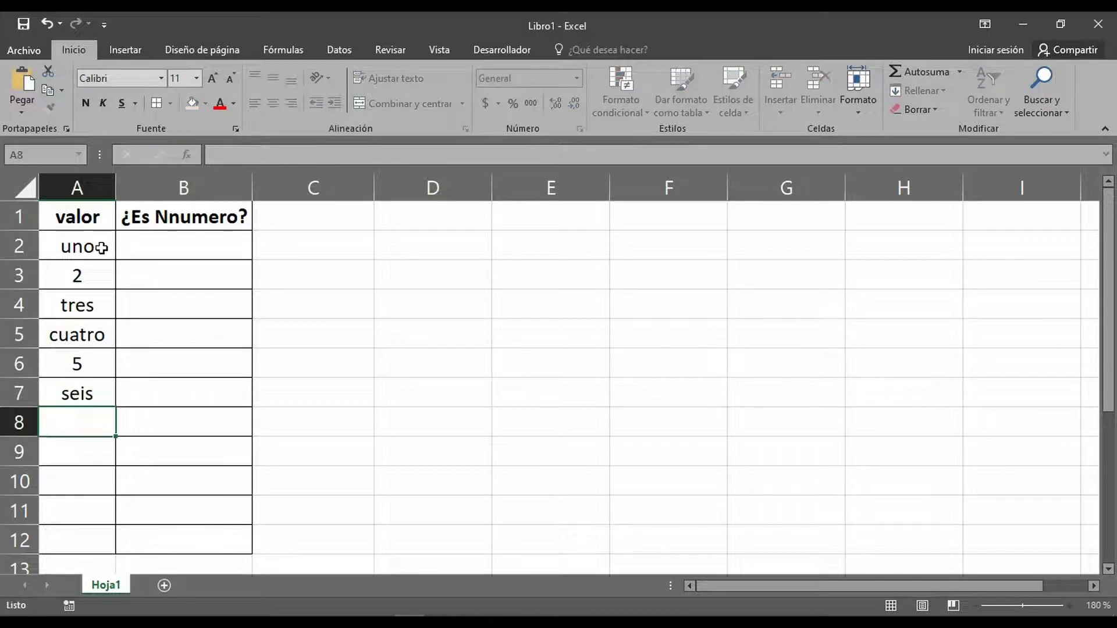
{"action": "type", "text": "7"}
{"action": "key", "text": "Return"}
{"action": "type", "text": "ocho"}
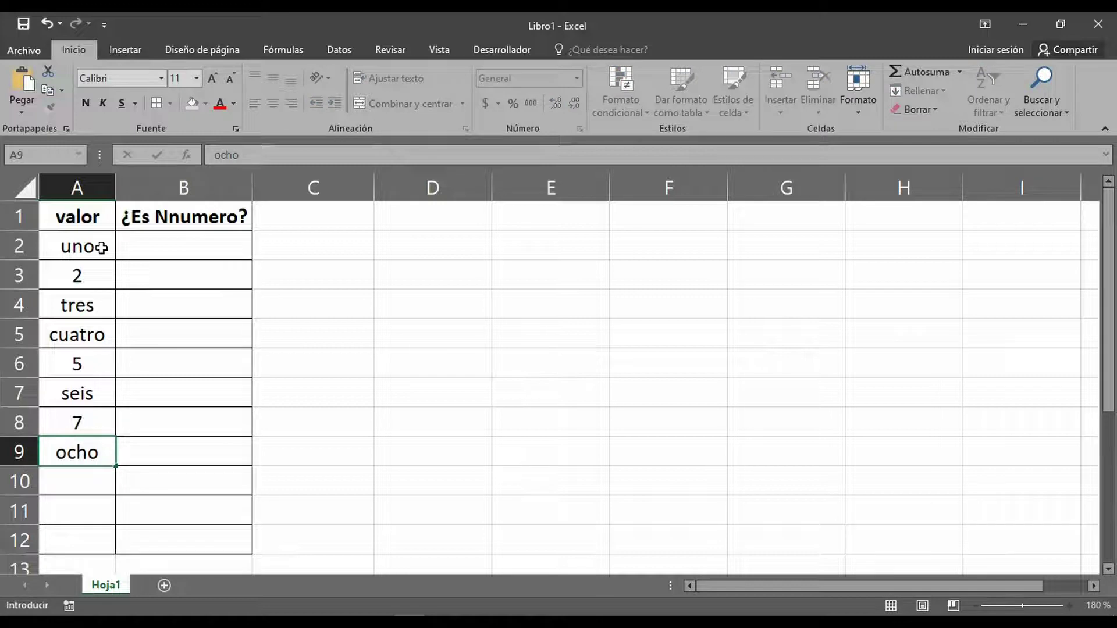
{"action": "key", "text": "Return"}
{"action": "type", "text": "9"}
{"action": "key", "text": "Return"}
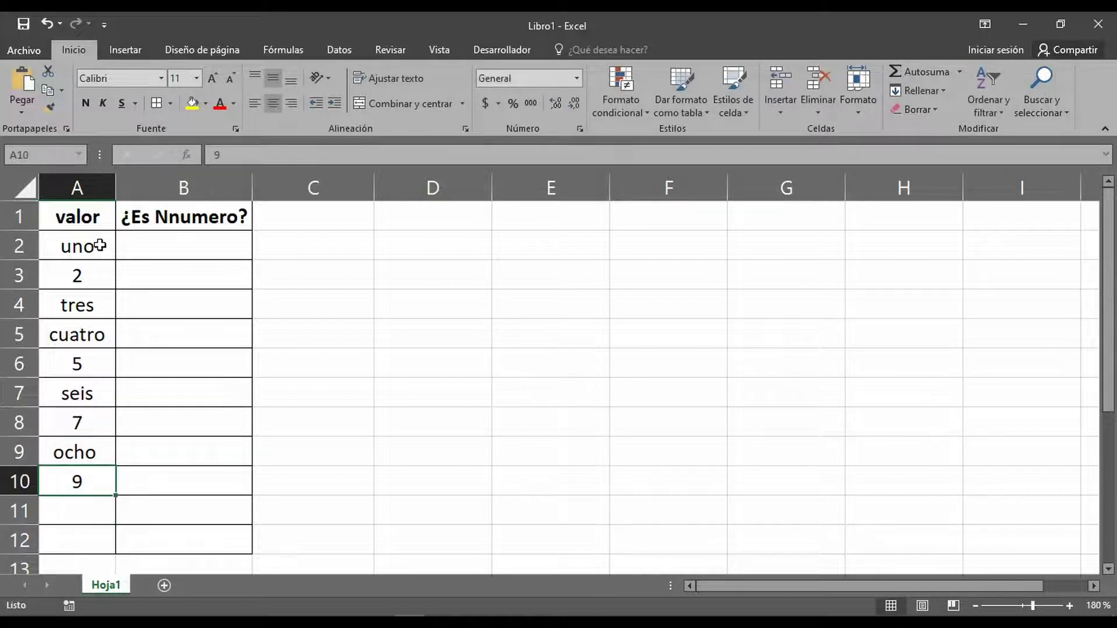
Step: Check the list against the example slide and change A9 to 8 and A10 to nueve
{"action": "key", "text": "alt+Tab"}
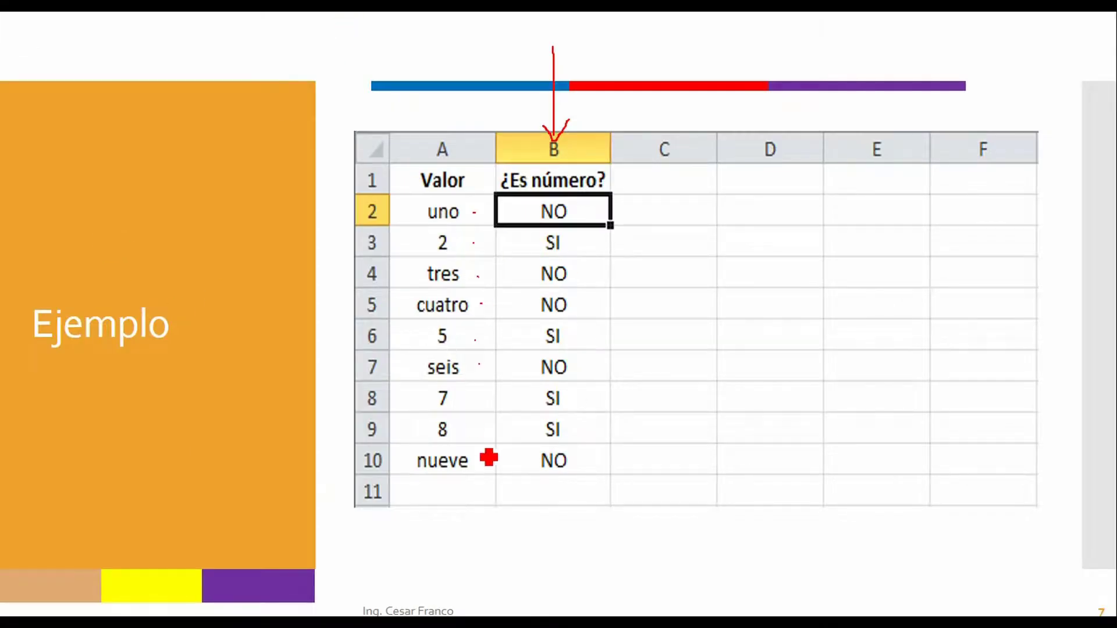
{"action": "key", "text": "alt+Tab"}
{"action": "key", "text": "alt+Tab"}
{"action": "key", "text": "alt+Tab"}
{"action": "left_click", "coordinate": [71, 458]}
{"action": "type", "text": "8"}
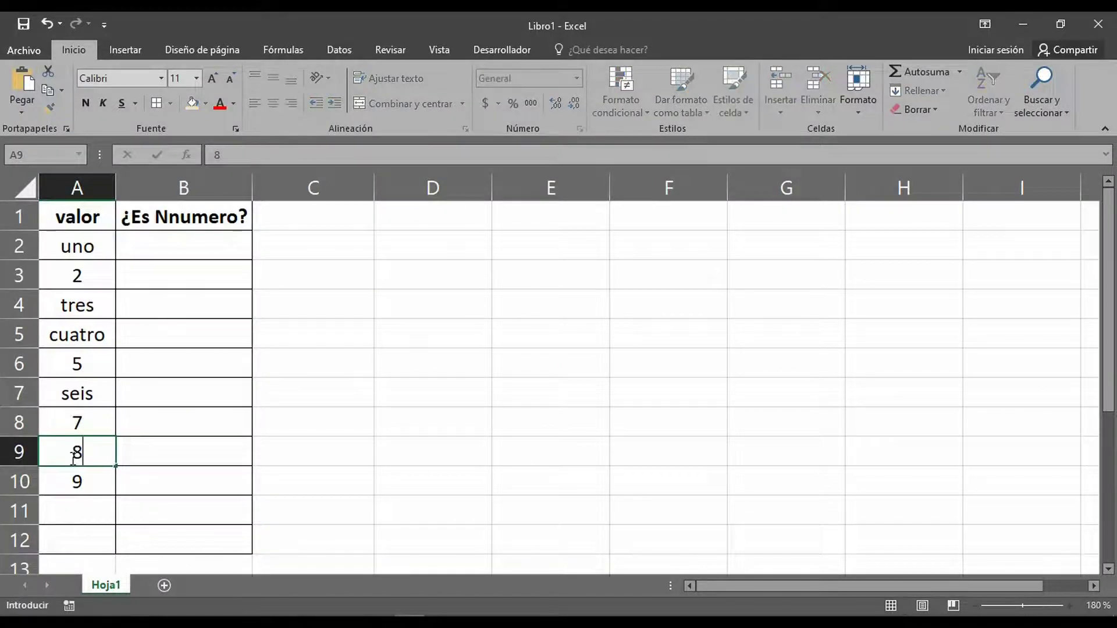
{"action": "key", "text": "Return"}
{"action": "key", "text": "alt+Tab"}
{"action": "key", "text": "alt+Tab"}
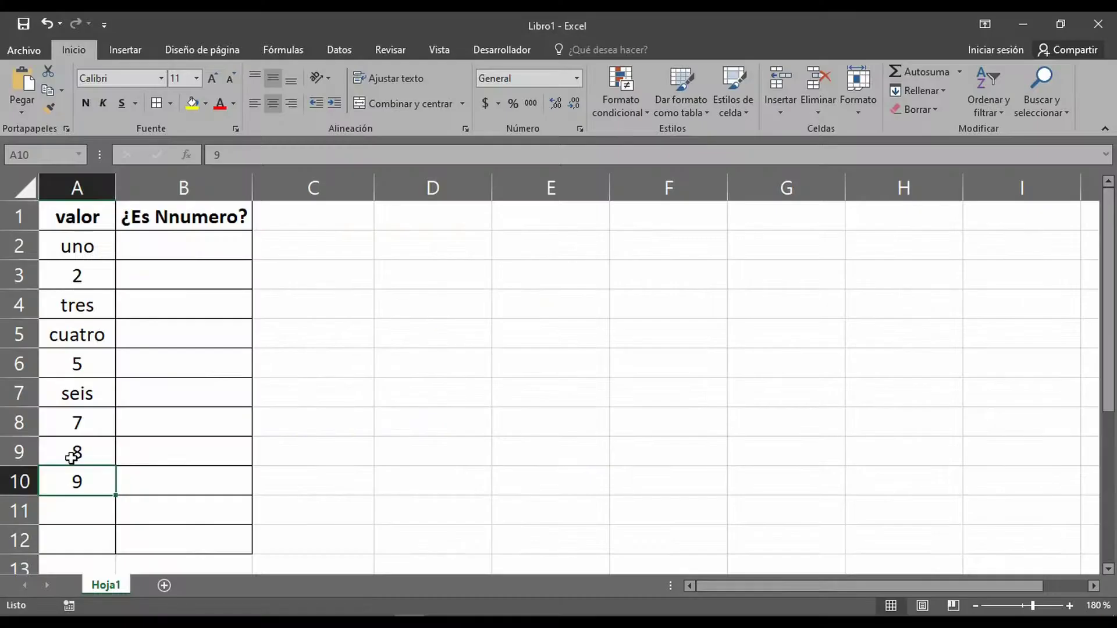
{"action": "type", "text": "nuev"}
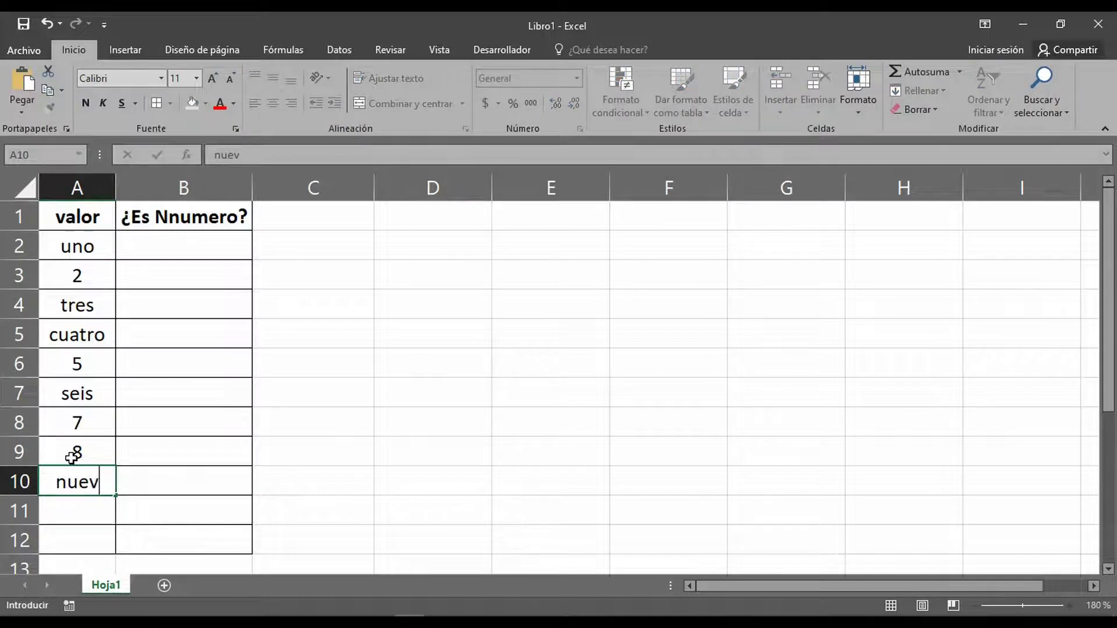
{"action": "type", "text": "e"}
{"action": "key", "text": "Return"}
Step: Enter the formula =ESNUMERO(A2) in cell B2
{"action": "key", "text": "Up"}
{"action": "key", "text": "Up"}
{"action": "key", "text": "Up"}
{"action": "key", "text": "Up"}
{"action": "key", "text": "Up"}
{"action": "key", "text": "Up"}
{"action": "key", "text": "Up"}
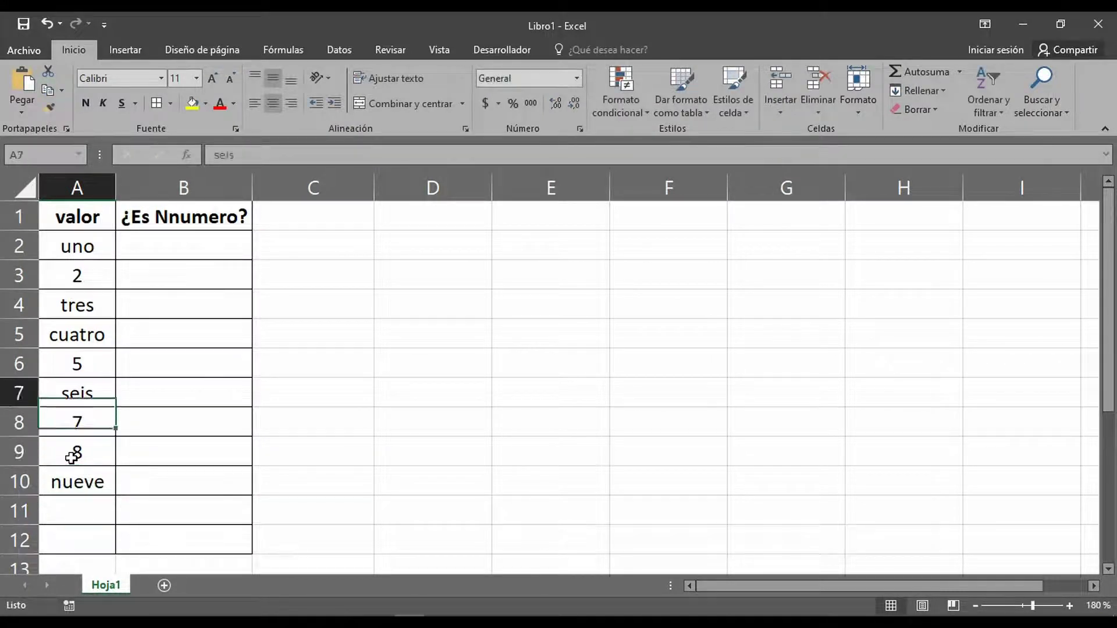
{"action": "key", "text": "Up"}
{"action": "key", "text": "Up"}
{"action": "key", "text": "Right"}
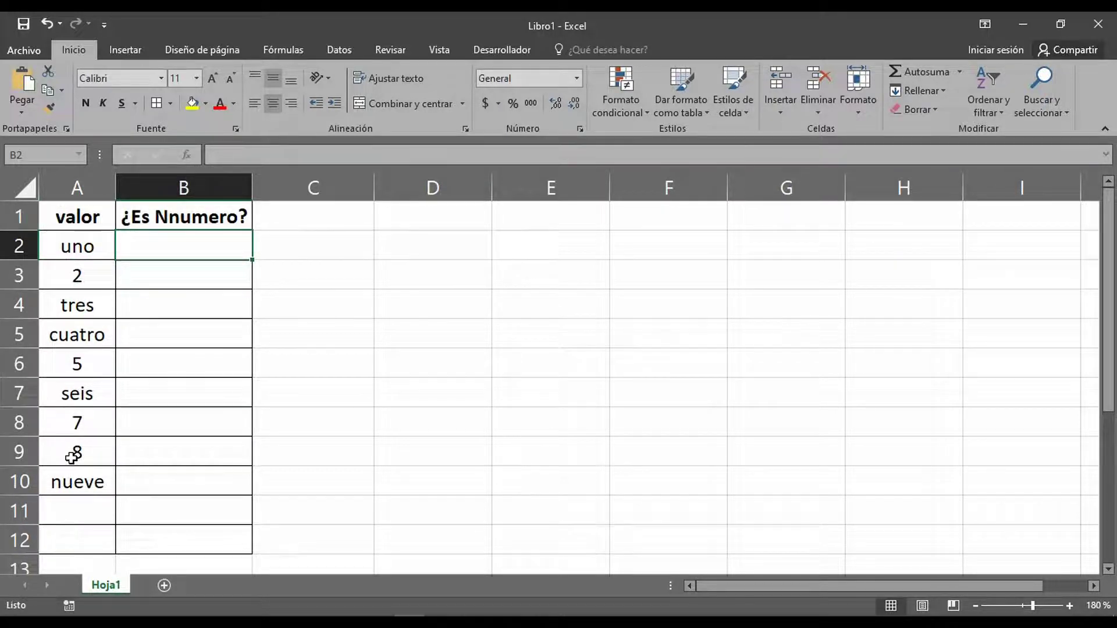
{"action": "type", "text": "="}
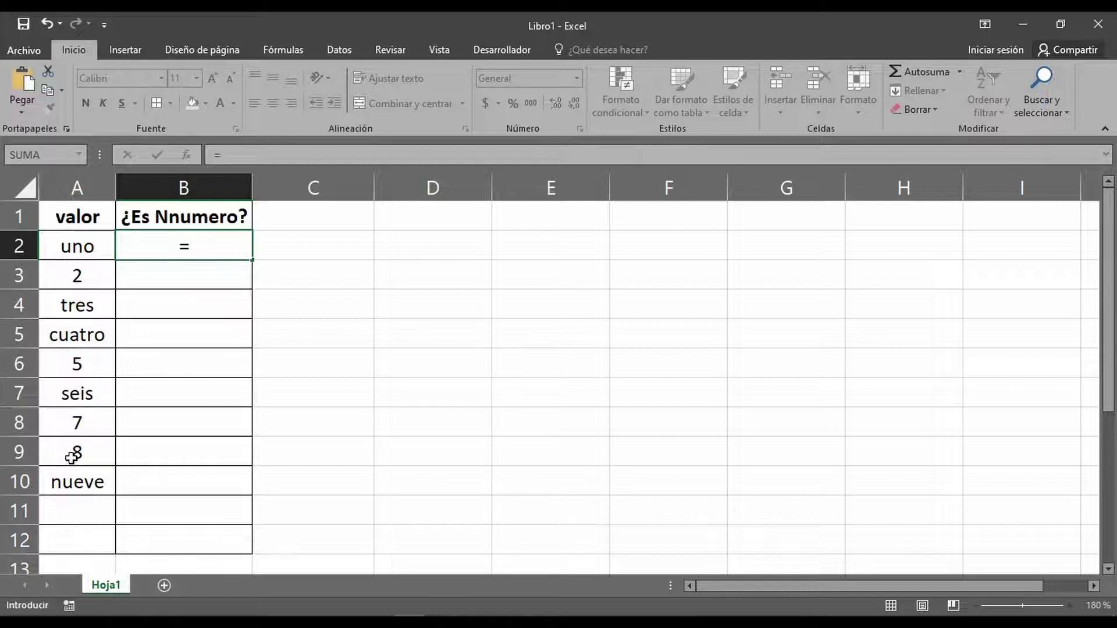
{"action": "type", "text": "es"}
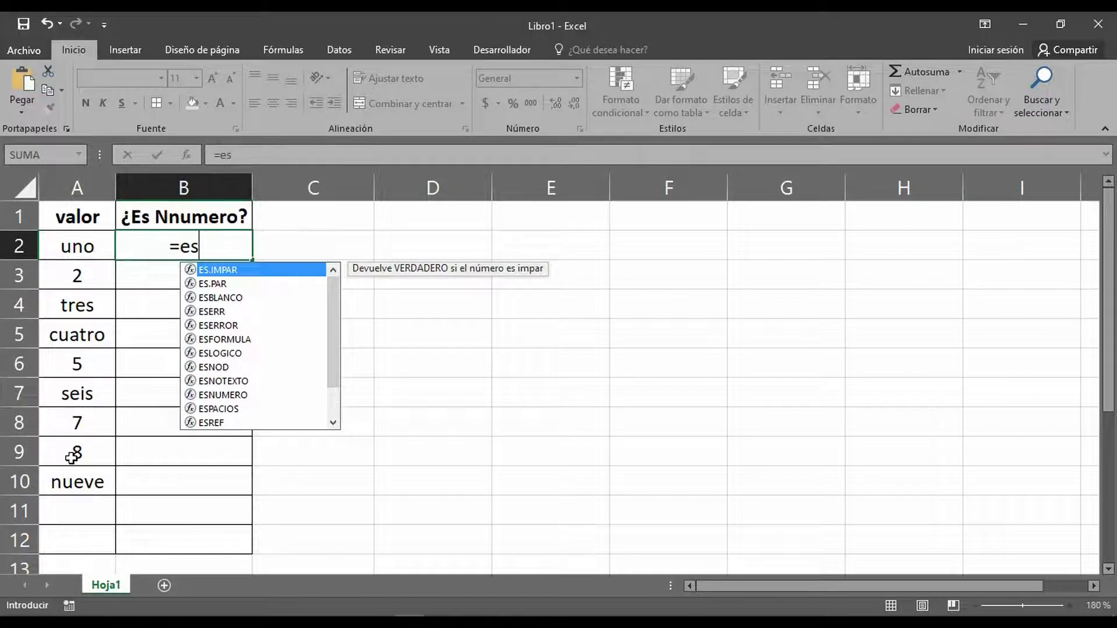
{"action": "key", "text": "Down"}
{"action": "key", "text": "Down"}
{"action": "key", "text": "Down"}
{"action": "key", "text": "Down"}
{"action": "key", "text": "Down"}
{"action": "key", "text": "Down"}
{"action": "key", "text": "Down"}
{"action": "key", "text": "Down"}
{"action": "key", "text": "Down"}
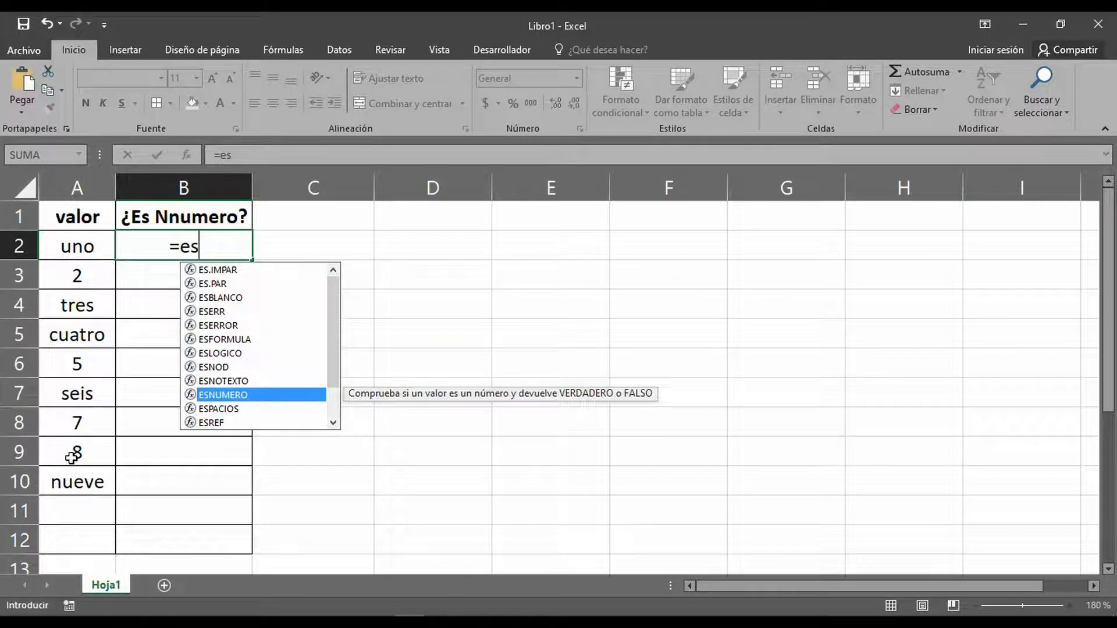
{"action": "key", "text": "Tab"}
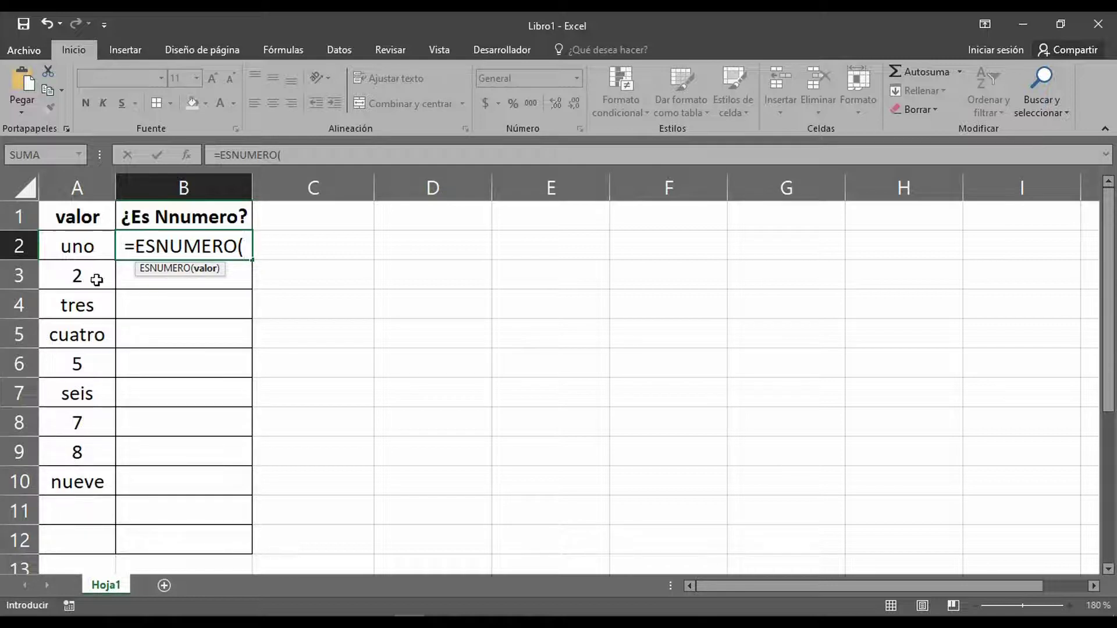
{"action": "left_click", "coordinate": [92, 245]}
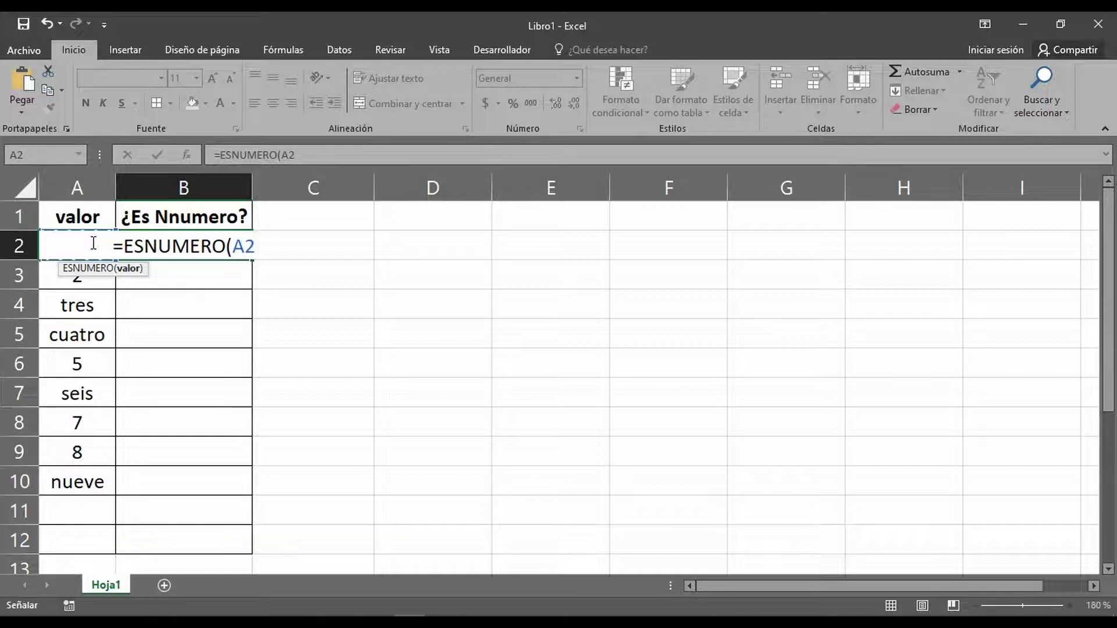
{"action": "type", "text": ")"}
{"action": "key", "text": "Return"}
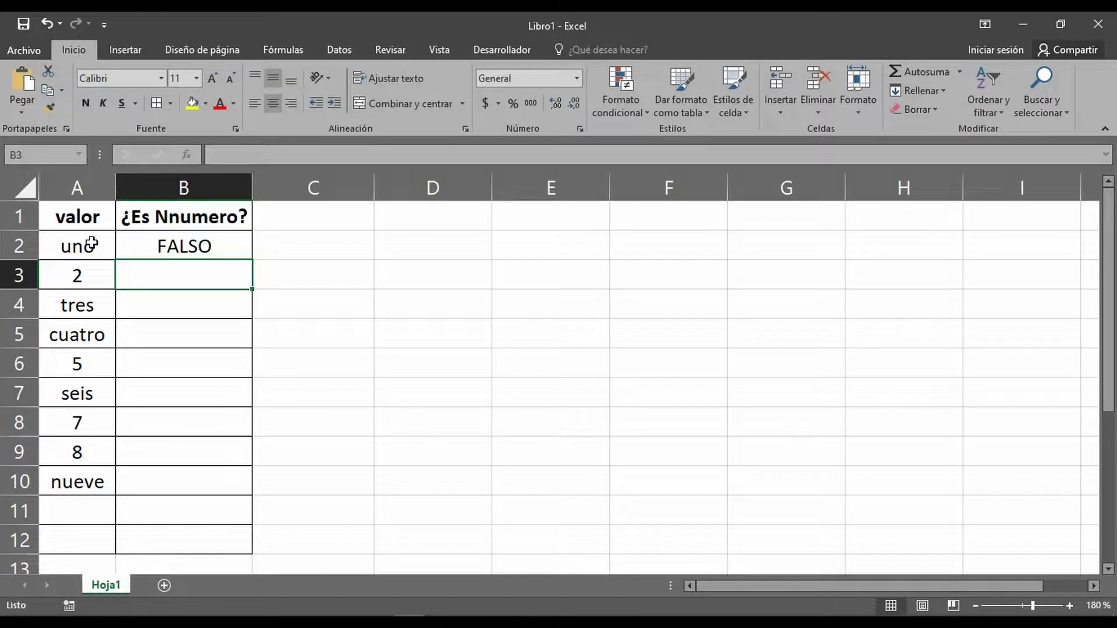
Step: Copy the ESNUMERO formula from B2 down into B3
{"action": "key", "text": "Up"}
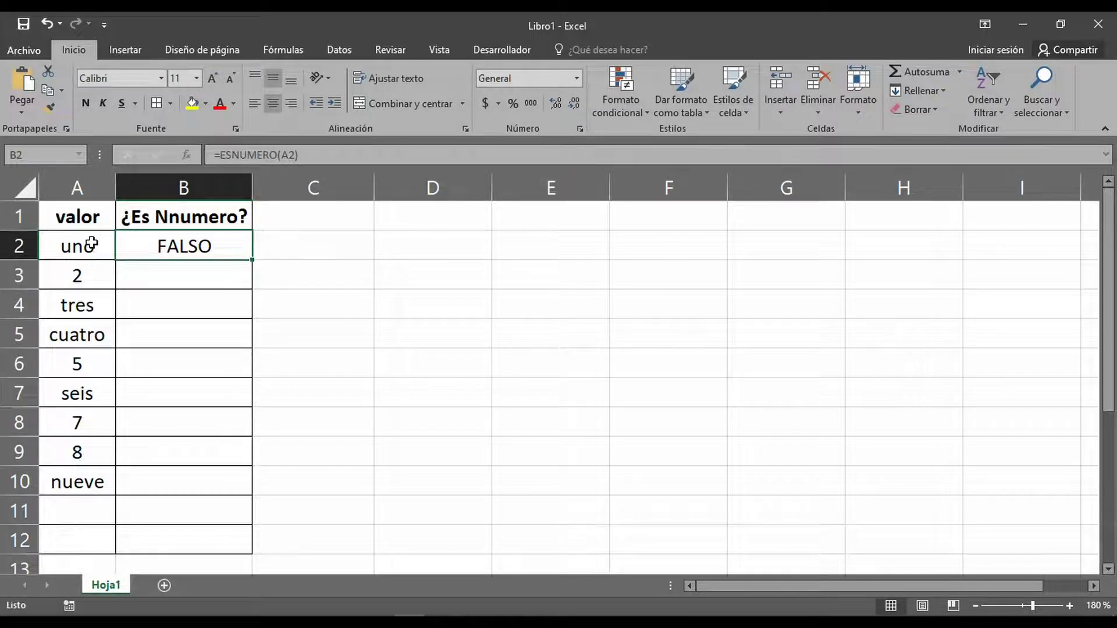
{"action": "key", "text": "Down"}
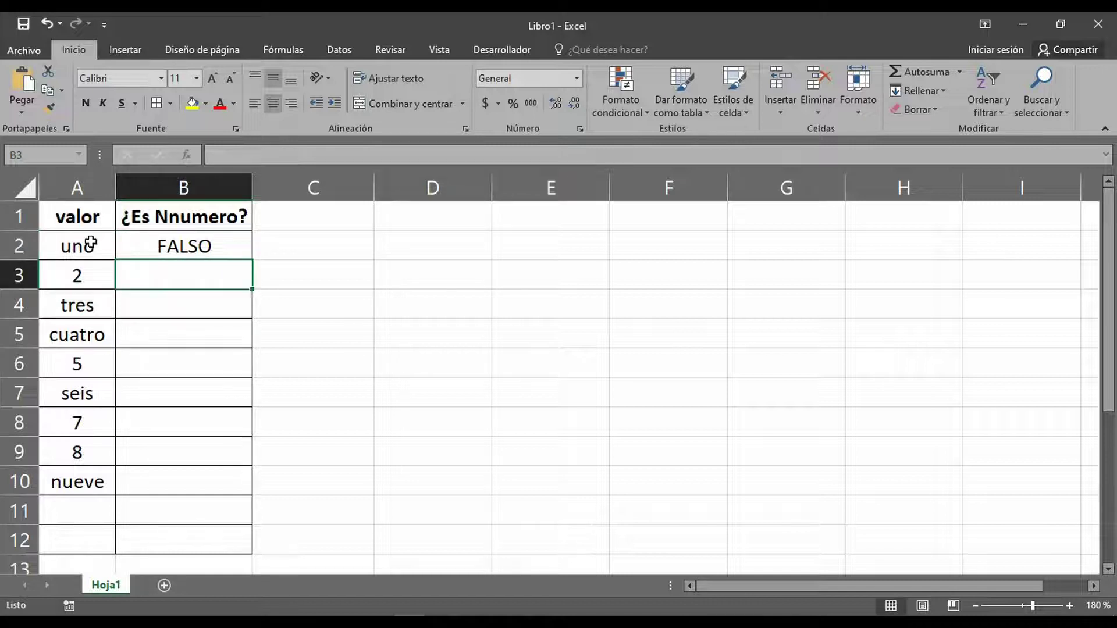
{"action": "key", "text": "Up"}
{"action": "key", "text": "Down"}
{"action": "key", "text": "ctrl+j"}
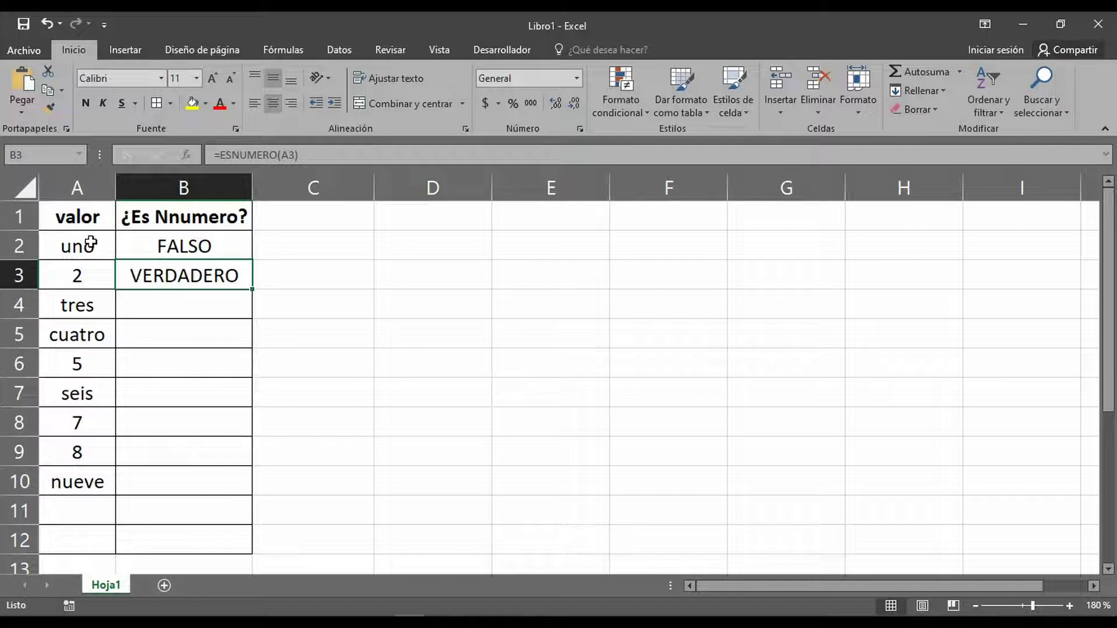
Step: Compare the values in A2 and A3 with their ESNUMERO results in B2 and B3
{"action": "key", "text": "Down"}
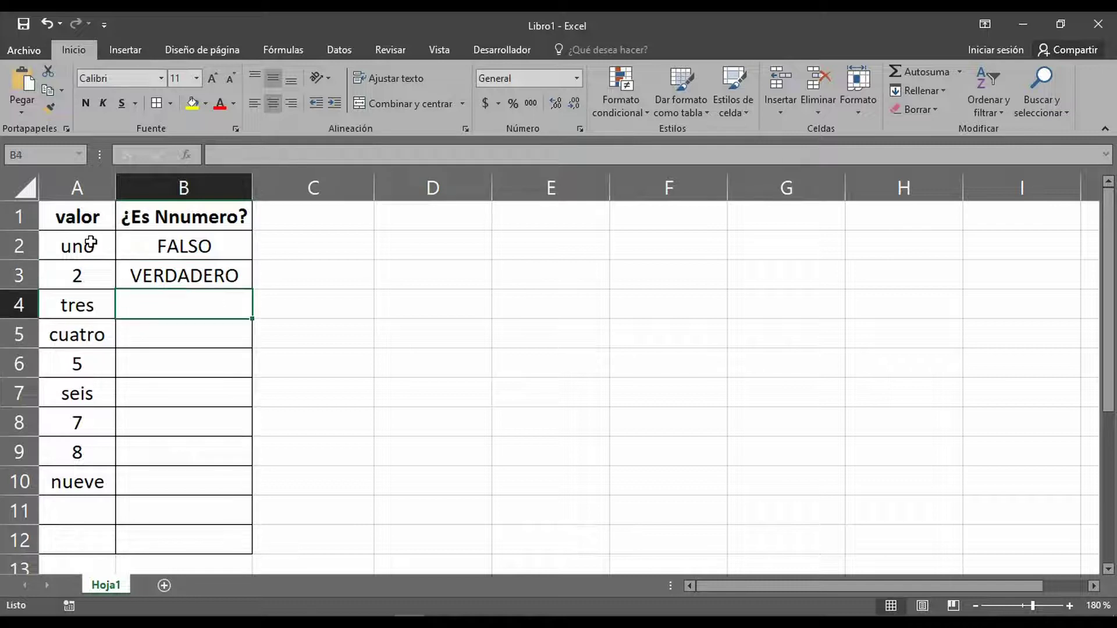
{"action": "key", "text": "Down"}
{"action": "key", "text": "Up"}
{"action": "key", "text": "Up"}
{"action": "key", "text": "Up"}
{"action": "key", "text": "Down"}
{"action": "key", "text": "Down"}
{"action": "key", "text": "Up"}
{"action": "key", "text": "Down"}
{"action": "key", "text": "Up"}
{"action": "key", "text": "Up"}
{"action": "key", "text": "Down"}
{"action": "key", "text": "Down"}
{"action": "key", "text": "Up"}
{"action": "key", "text": "Down"}
{"action": "key", "text": "Up"}
{"action": "left_click", "coordinate": [91, 244]}
{"action": "left_click", "coordinate": [88, 268]}
{"action": "left_click", "coordinate": [85, 250]}
{"action": "left_click", "coordinate": [96, 273]}
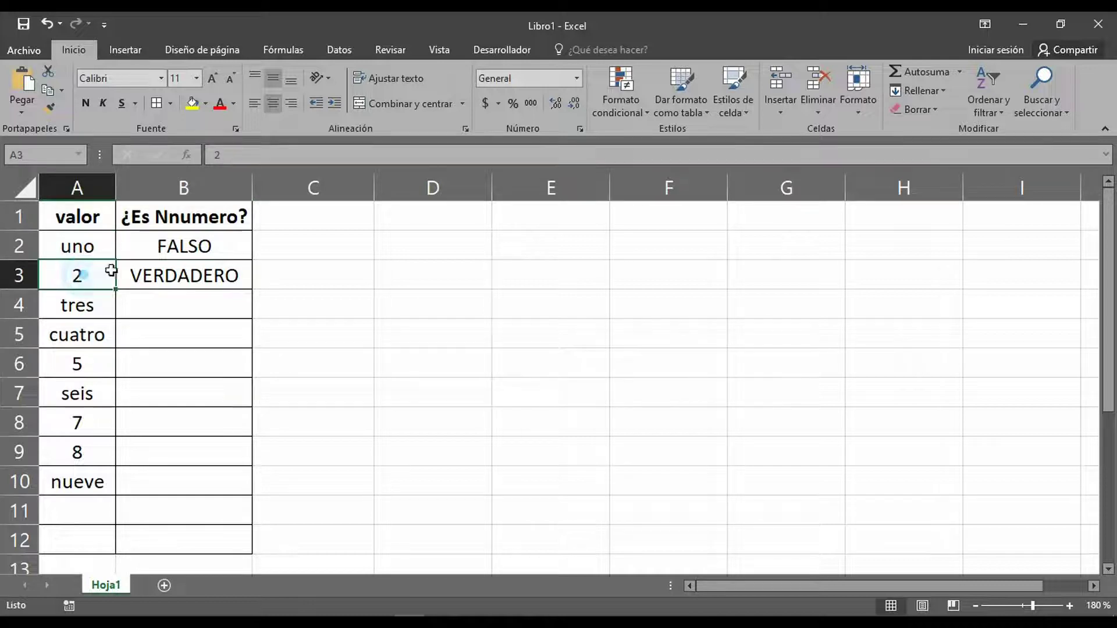
{"action": "left_click", "coordinate": [142, 249]}
{"action": "left_click", "coordinate": [158, 284]}
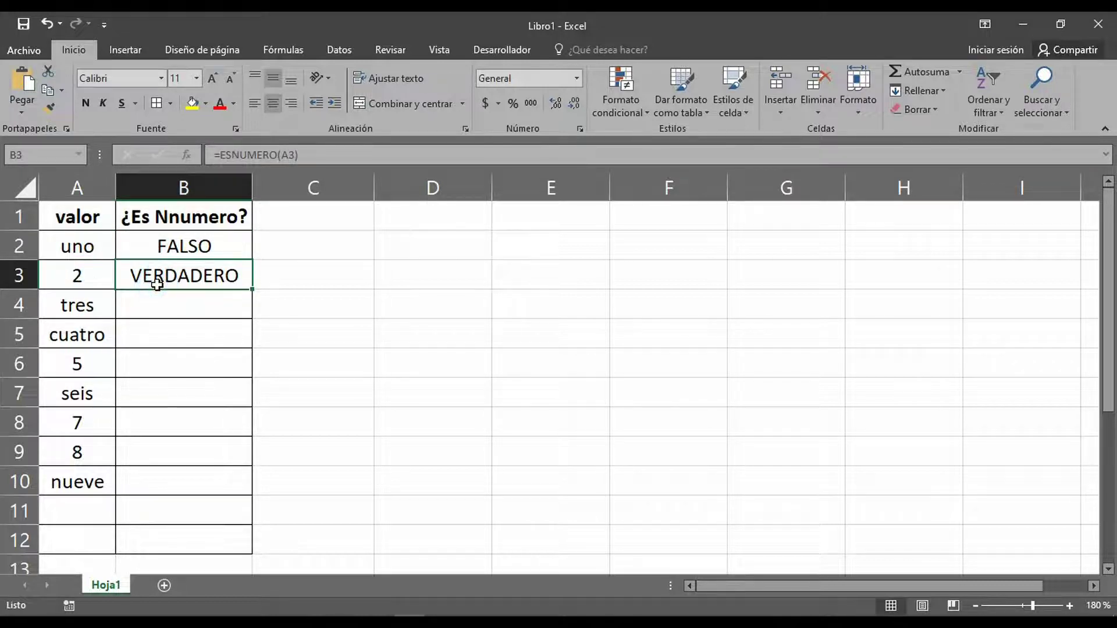
Step: View the answers on the example slide, then review the first two values and their results in the worksheet
{"action": "key", "text": "alt+Tab"}
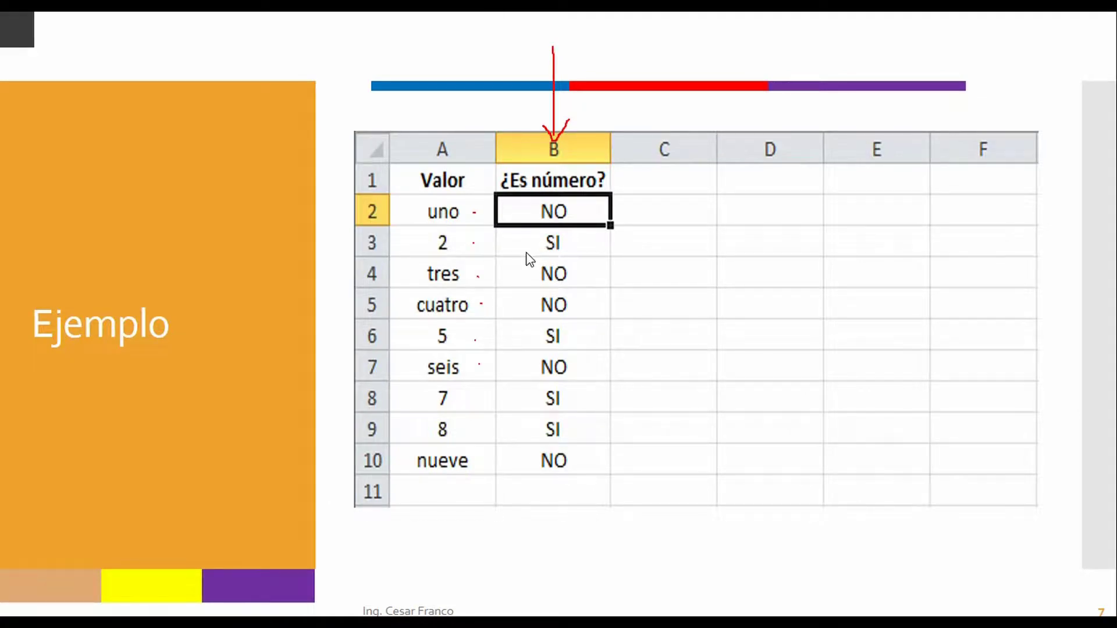
{"action": "key", "text": "alt+Tab"}
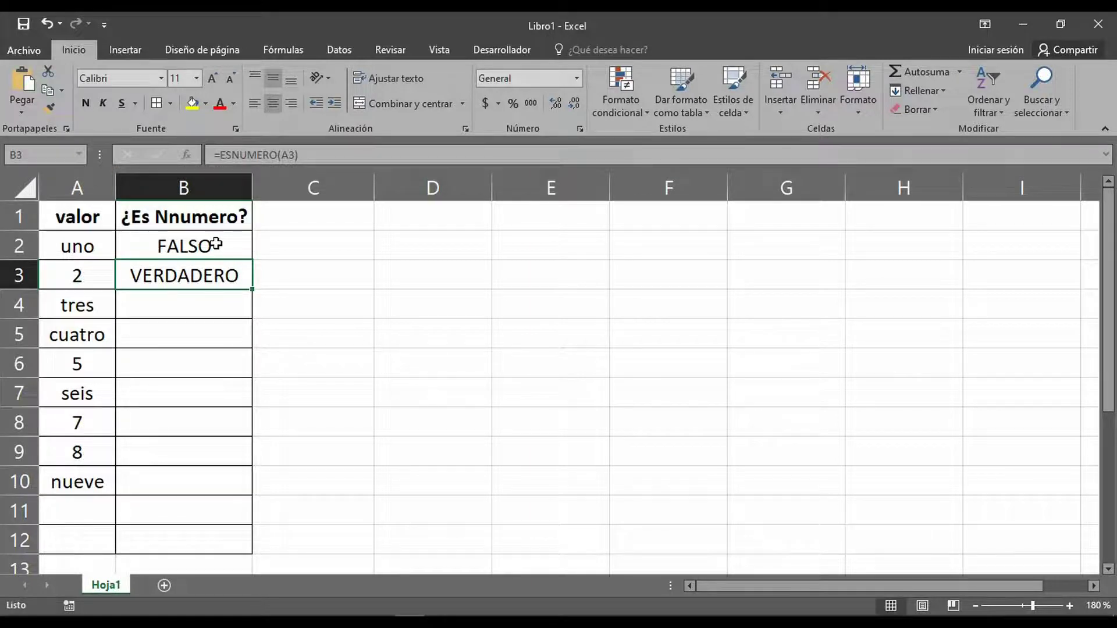
{"action": "left_click", "coordinate": [197, 246]}
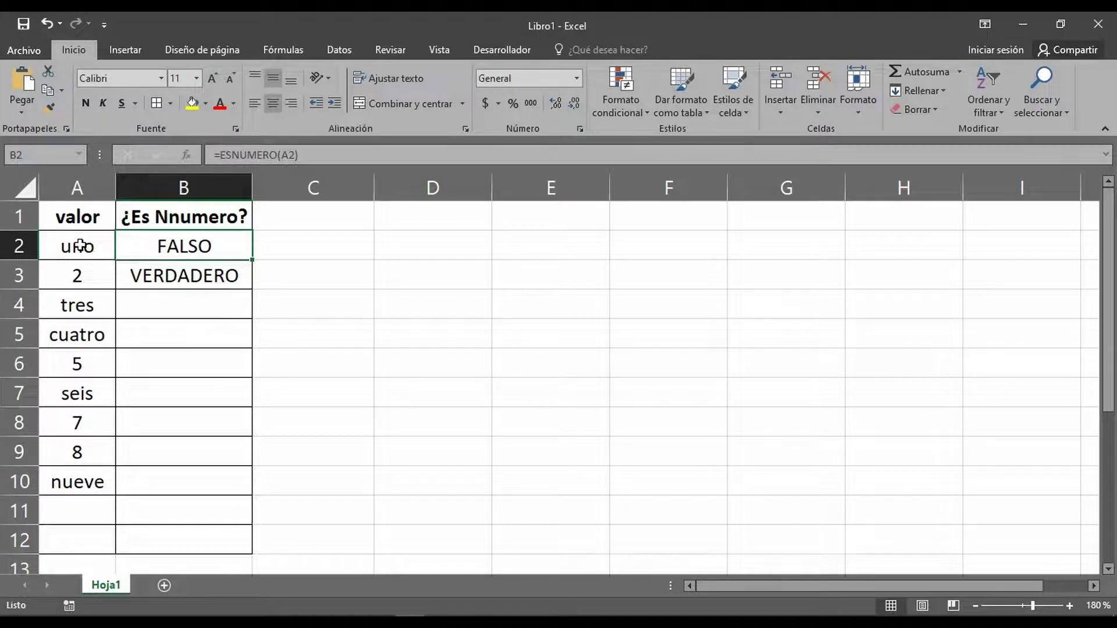
{"action": "left_click", "coordinate": [80, 246]}
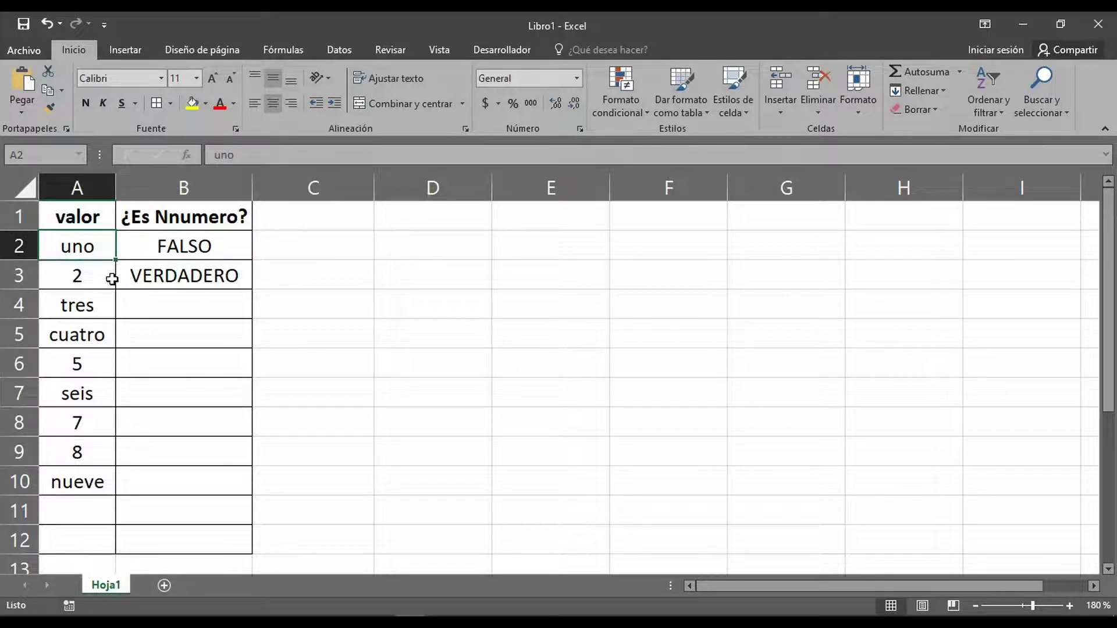
{"action": "left_click", "coordinate": [84, 275]}
{"action": "left_click", "coordinate": [95, 248]}
{"action": "left_click", "coordinate": [98, 272]}
{"action": "left_click", "coordinate": [97, 249]}
{"action": "left_click", "coordinate": [145, 245]}
{"action": "left_click", "coordinate": [149, 273]}
{"action": "left_click", "coordinate": [135, 243]}
Step: Fill the ESNUMERO formula from B3 down to B10
{"action": "left_click", "coordinate": [148, 277]}
{"action": "left_click_drag", "start_coordinate": [252, 290], "coordinate": [259, 502]}
{"action": "left_click", "coordinate": [203, 393]}
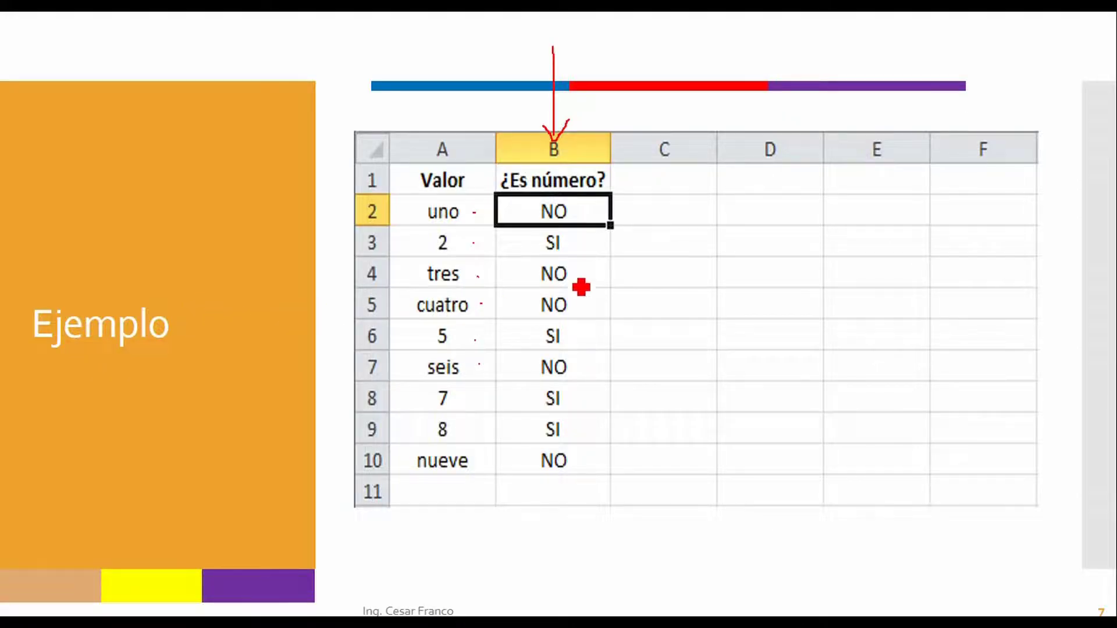
Step: Compare column B with the example slide's answers, review the Función SI syntax slide, and return to the Excel worksheet
{"action": "left_click", "coordinate": [583, 210]}
{"action": "left_click", "coordinate": [585, 239]}
{"action": "key", "text": "alt+Tab"}
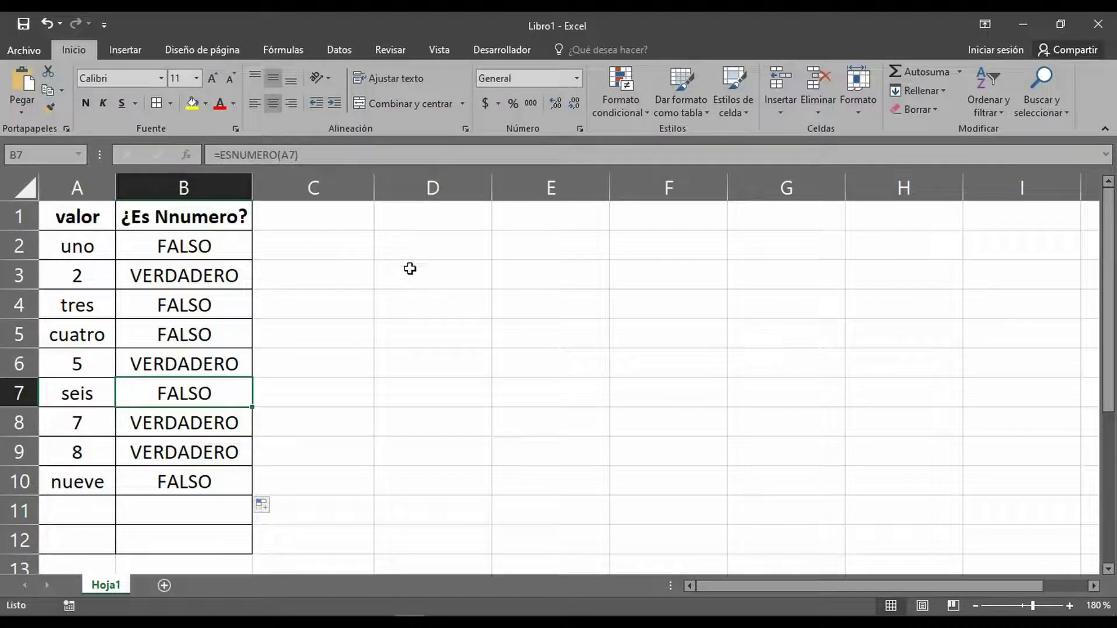
{"action": "left_click", "coordinate": [218, 250]}
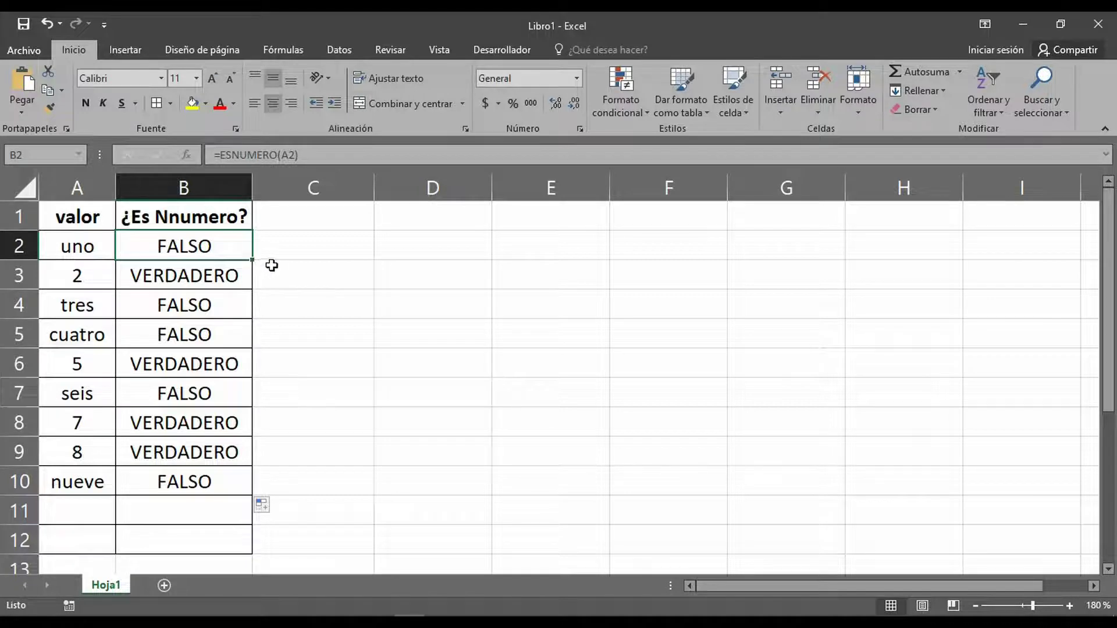
{"action": "key", "text": "alt+Tab"}
{"action": "key", "text": "Left"}
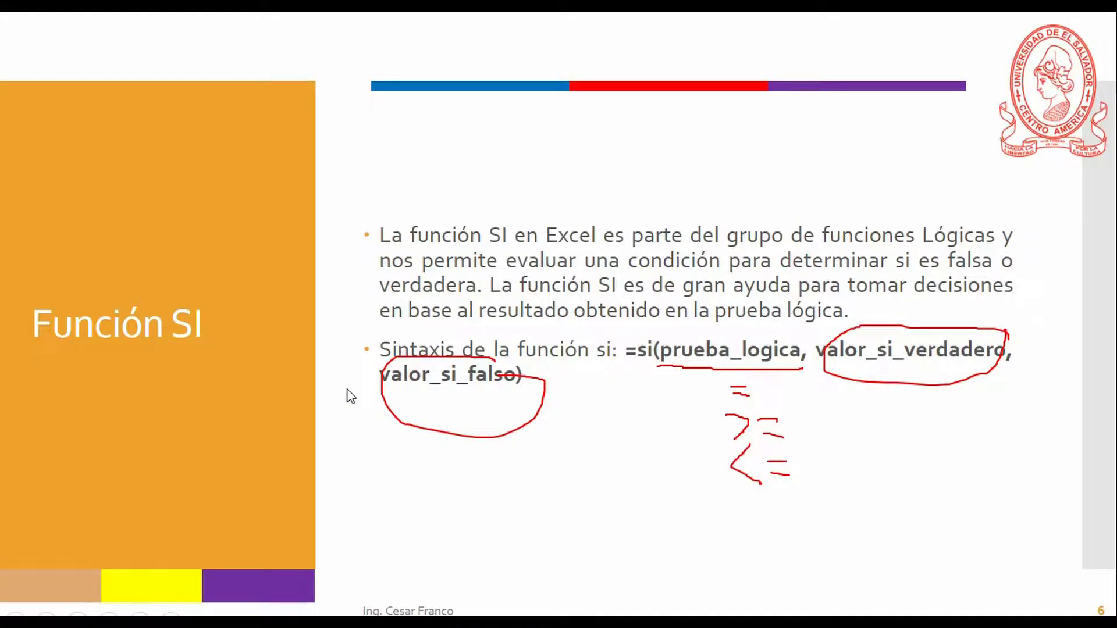
{"action": "key", "text": "alt+Tab"}
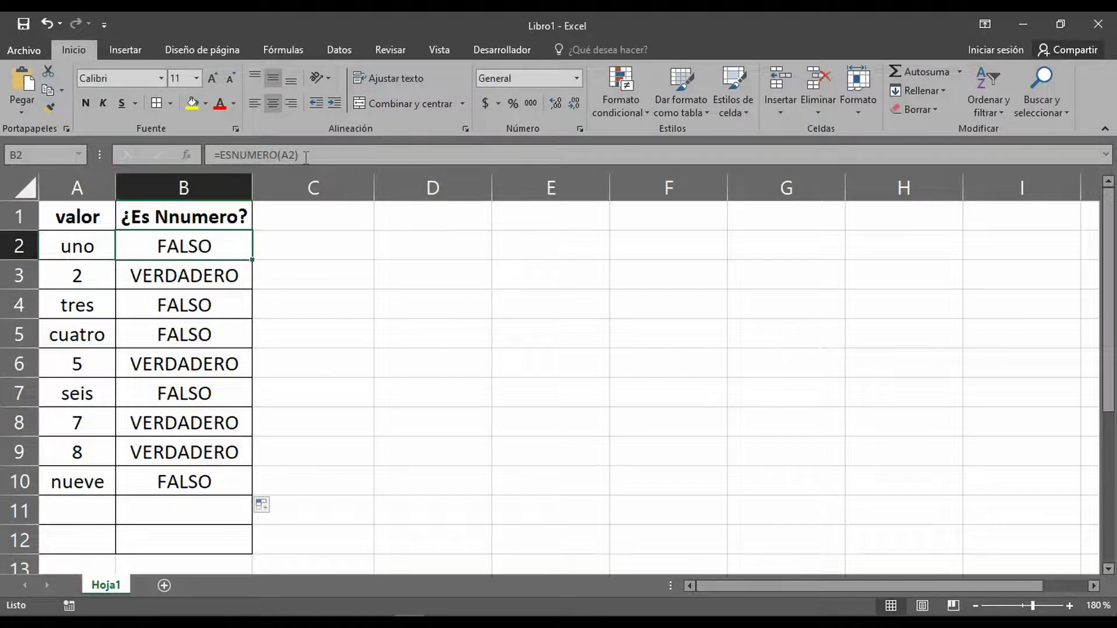
Step: Review the ESNUMERO formula in B2 and its result alongside the one in B3
{"action": "left_click_drag", "start_coordinate": [305, 157], "coordinate": [213, 158]}
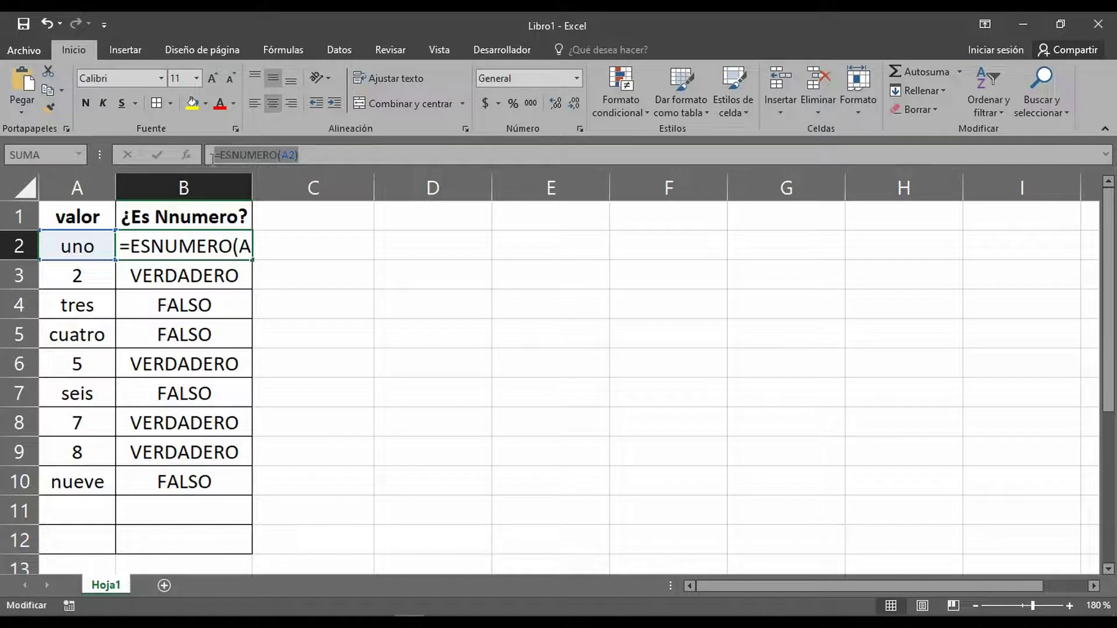
{"action": "key", "text": "Escape"}
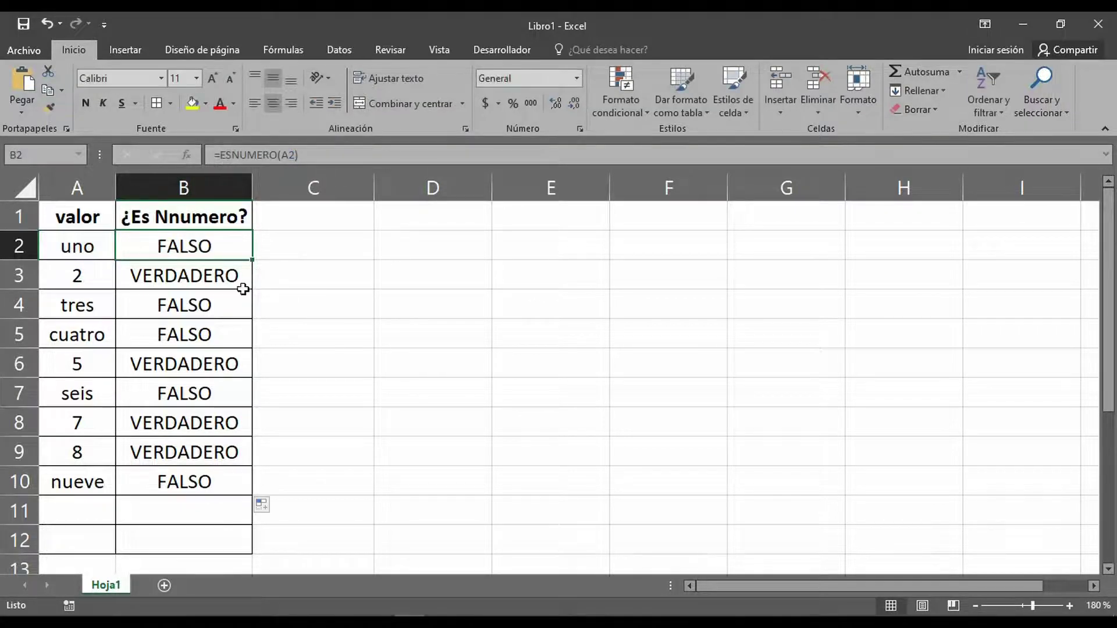
{"action": "left_click", "coordinate": [200, 246]}
{"action": "left_click", "coordinate": [220, 272]}
Step: Replace the formula in B2 with a SI function that uses ESNUMERO(A2) as its logical test
{"action": "left_click", "coordinate": [199, 245]}
{"action": "type", "text": "="}
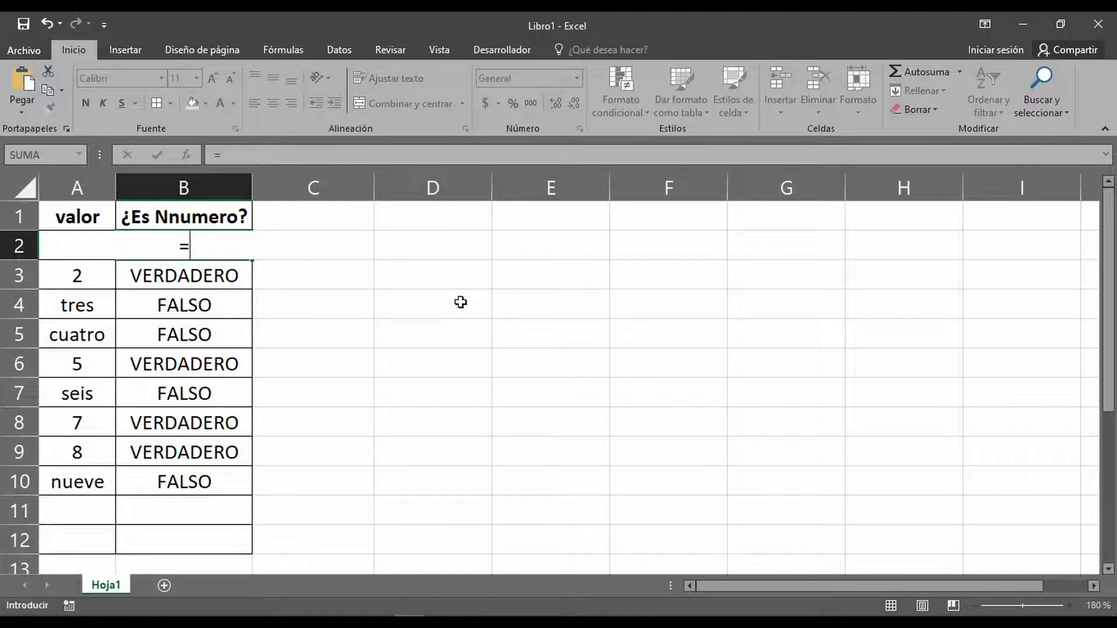
{"action": "type", "text": "si"}
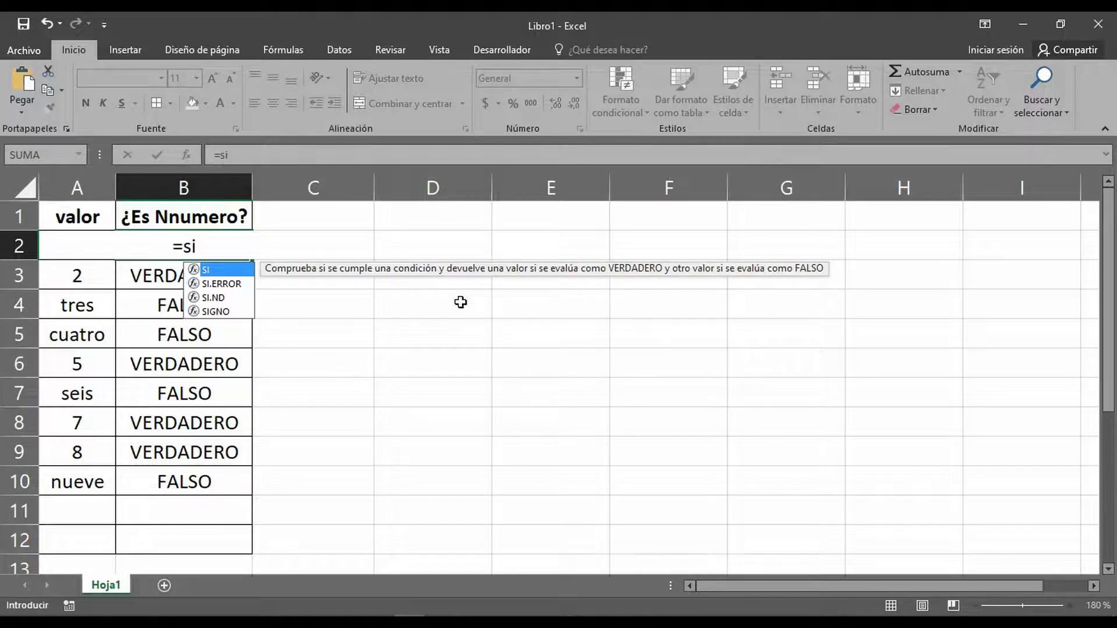
{"action": "key", "text": "Tab"}
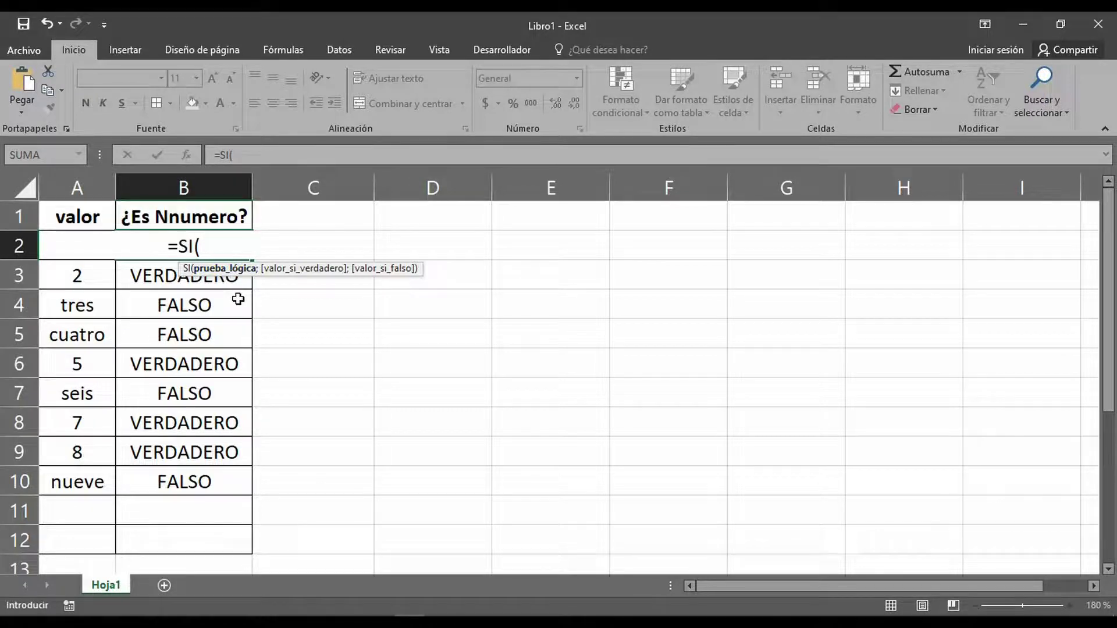
{"action": "type", "text": "esnu"}
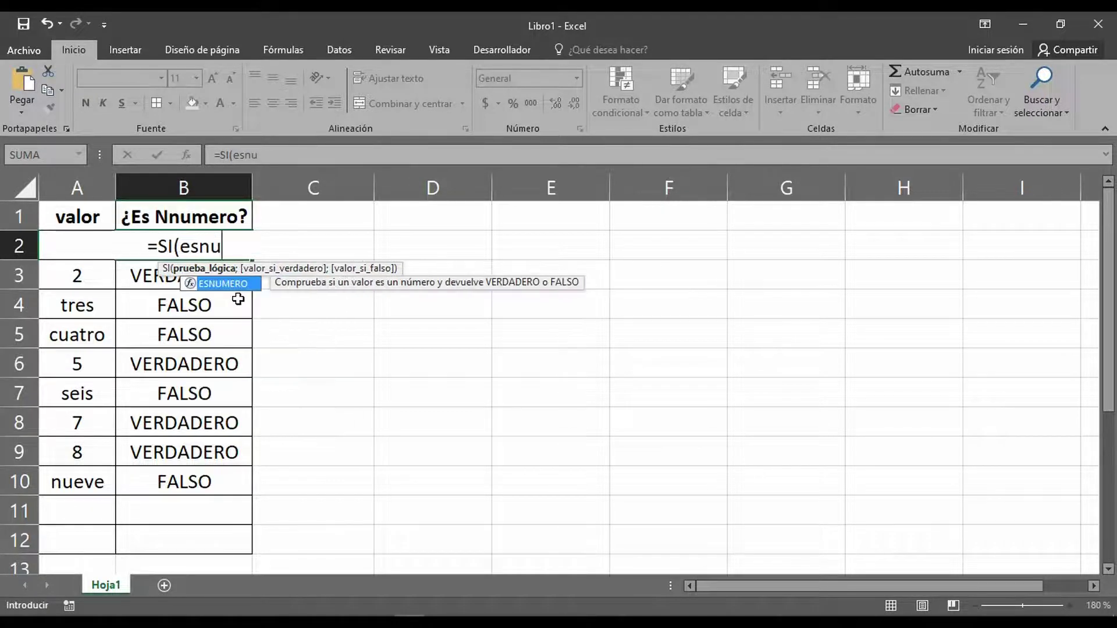
{"action": "type", "text": "mer"}
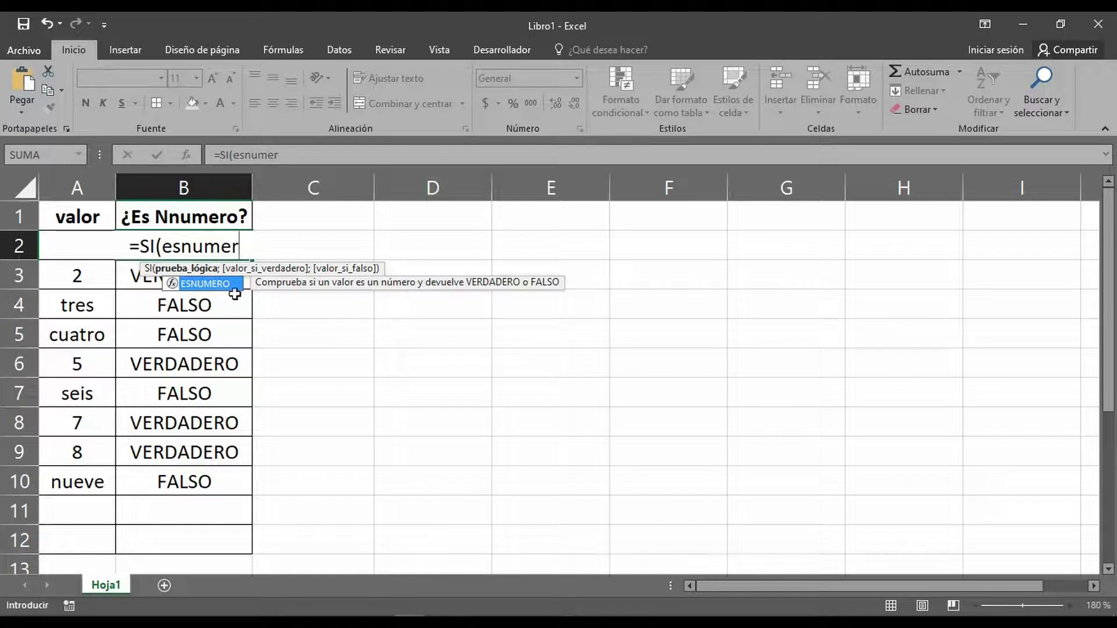
{"action": "double_click", "coordinate": [232, 283]}
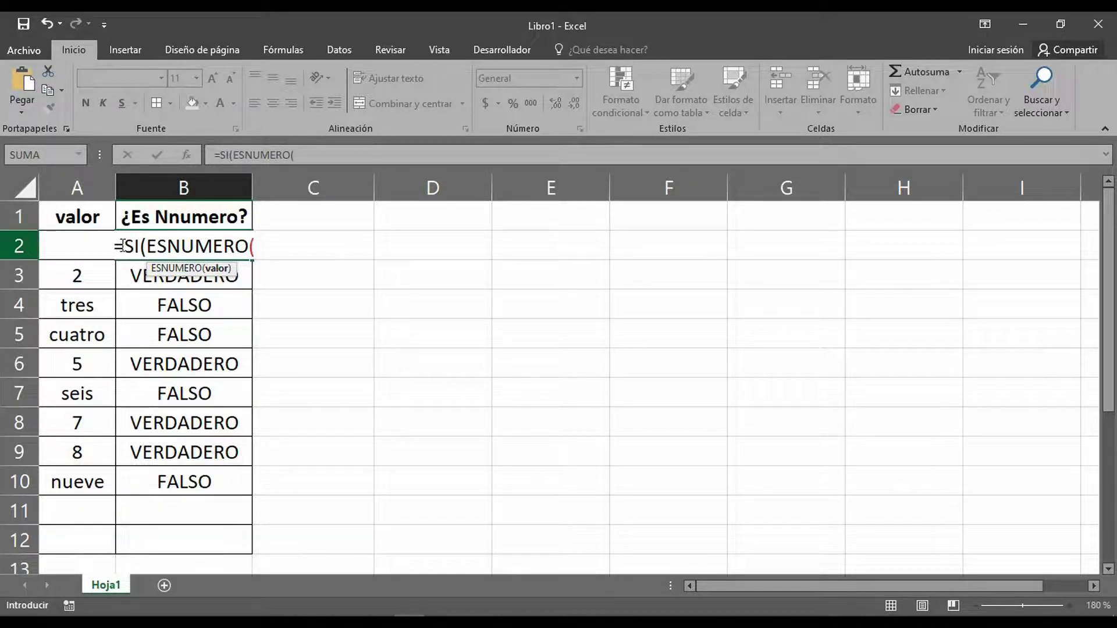
{"action": "type", "text": "a"}
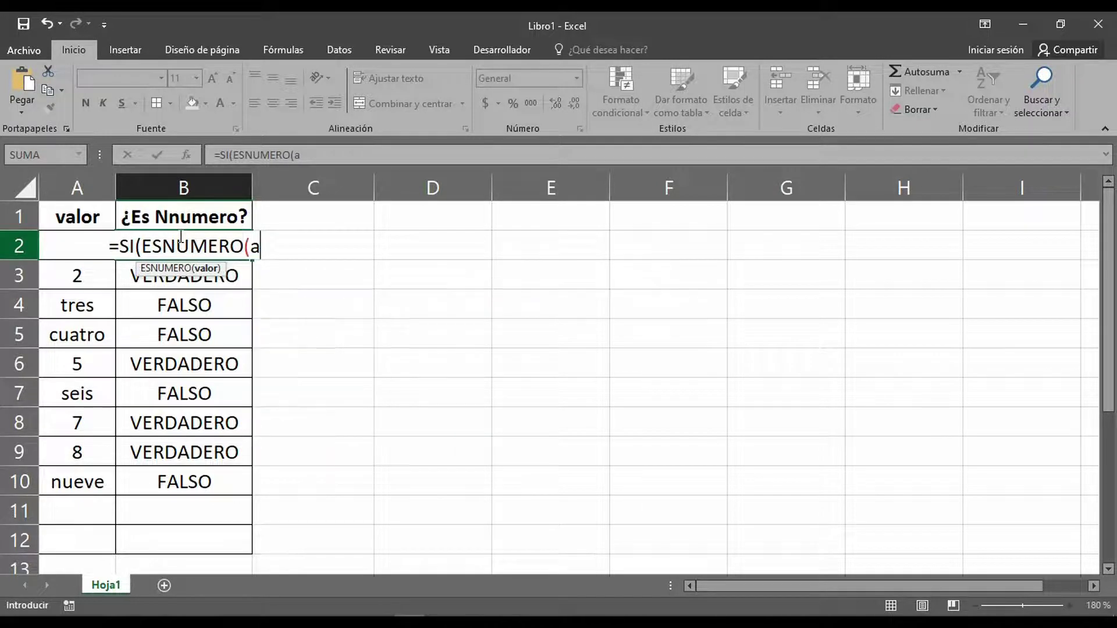
{"action": "type", "text": "2)"}
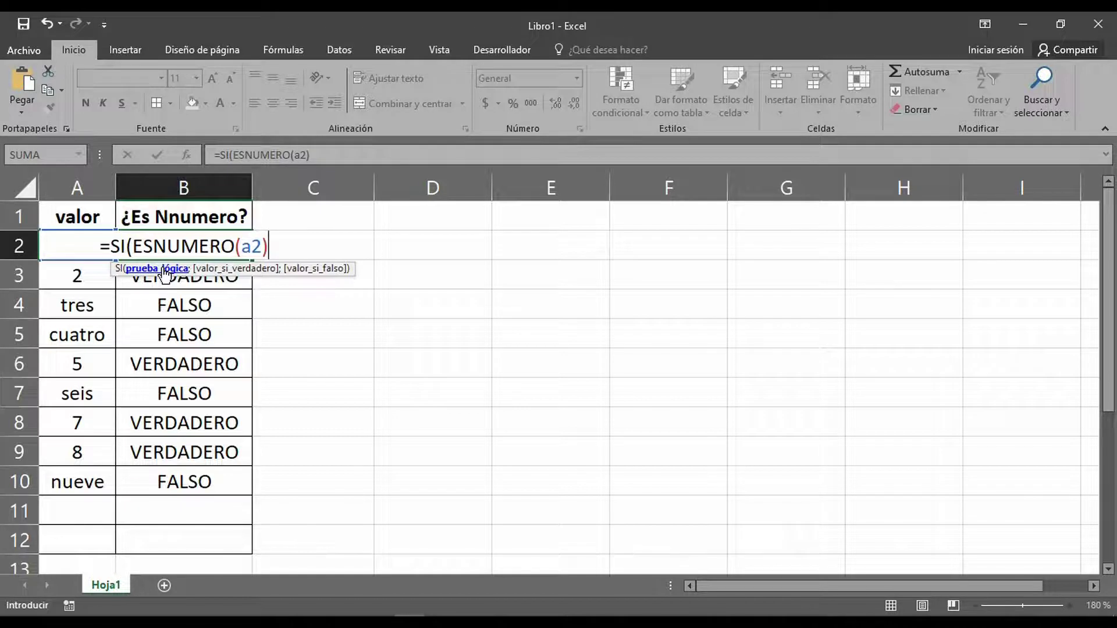
Step: Complete the SI formula in B2 with "SI" as the true value and "NO" as the false value
{"action": "type", "text": ";"}
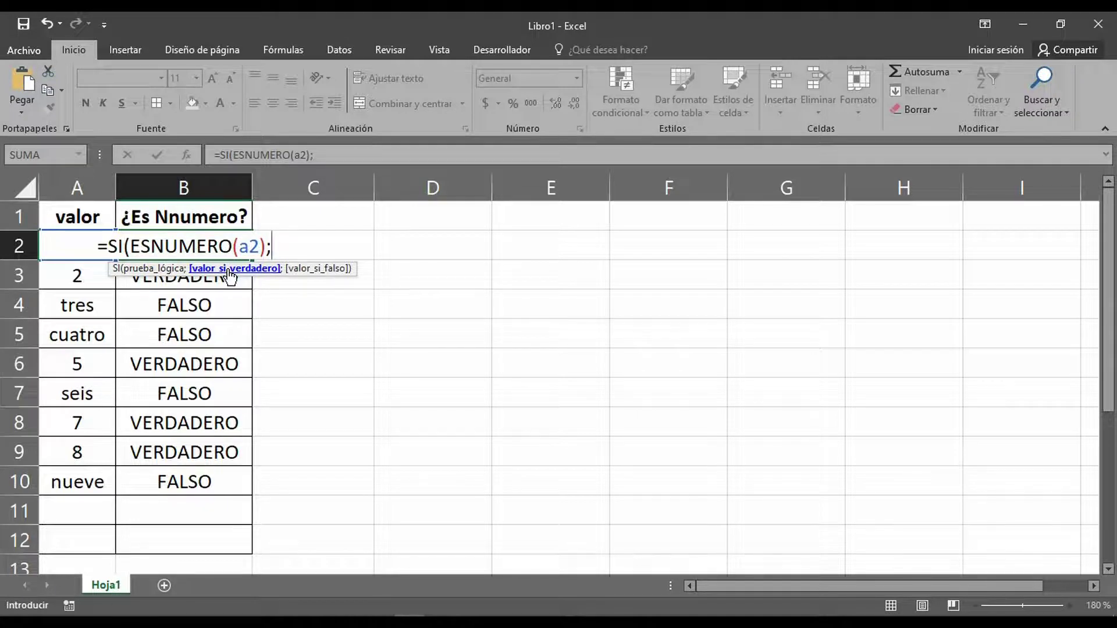
{"action": "type", "text": "\""}
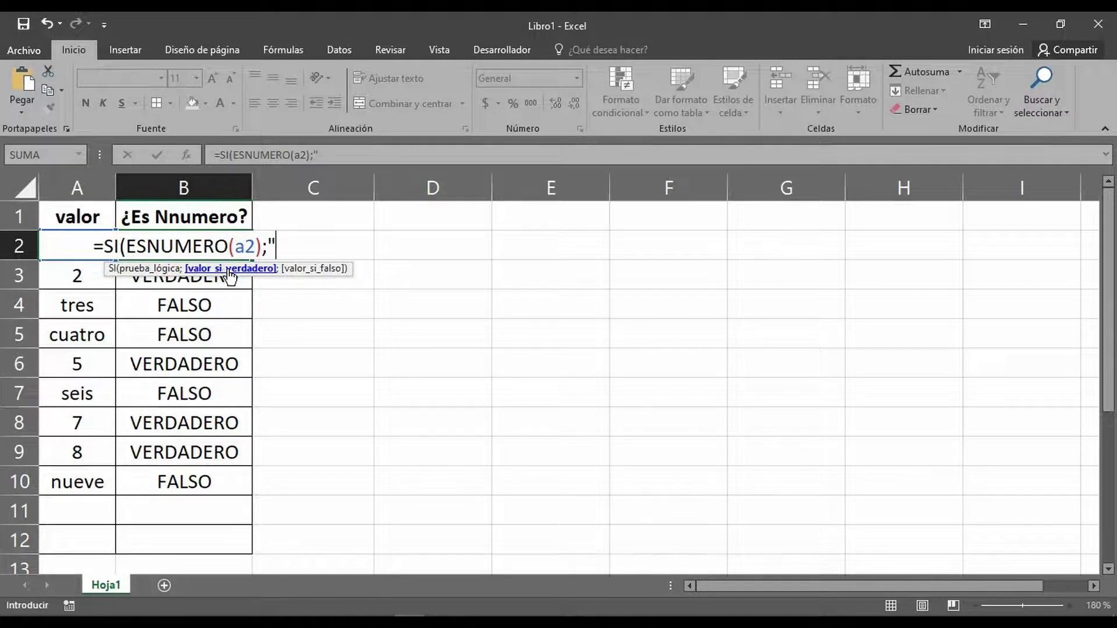
{"action": "type", "text": "SI"}
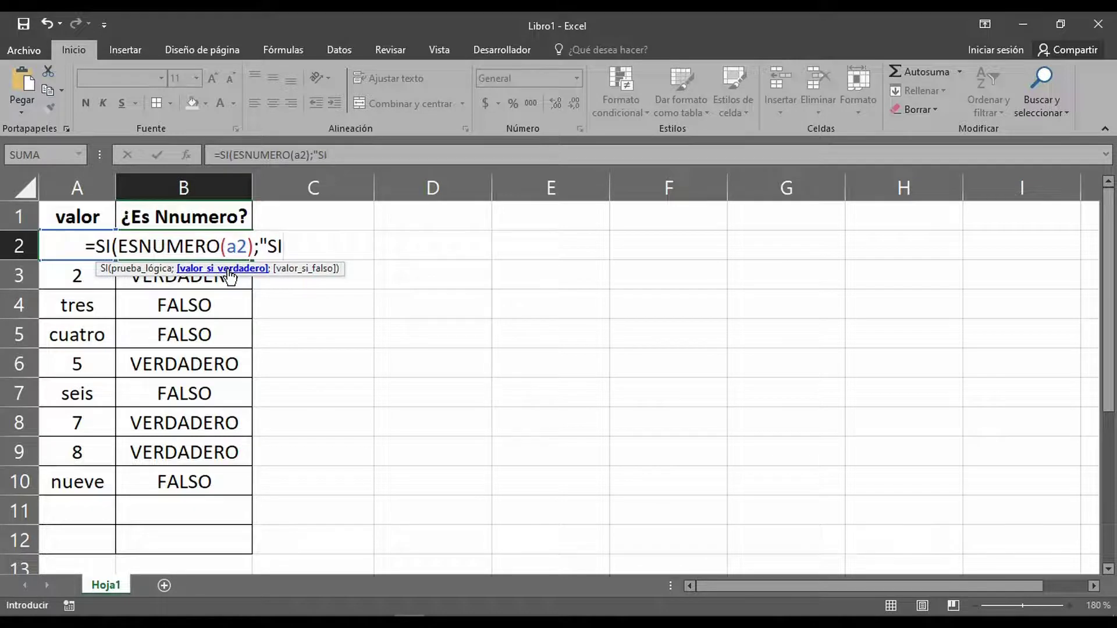
{"action": "type", "text": "\""}
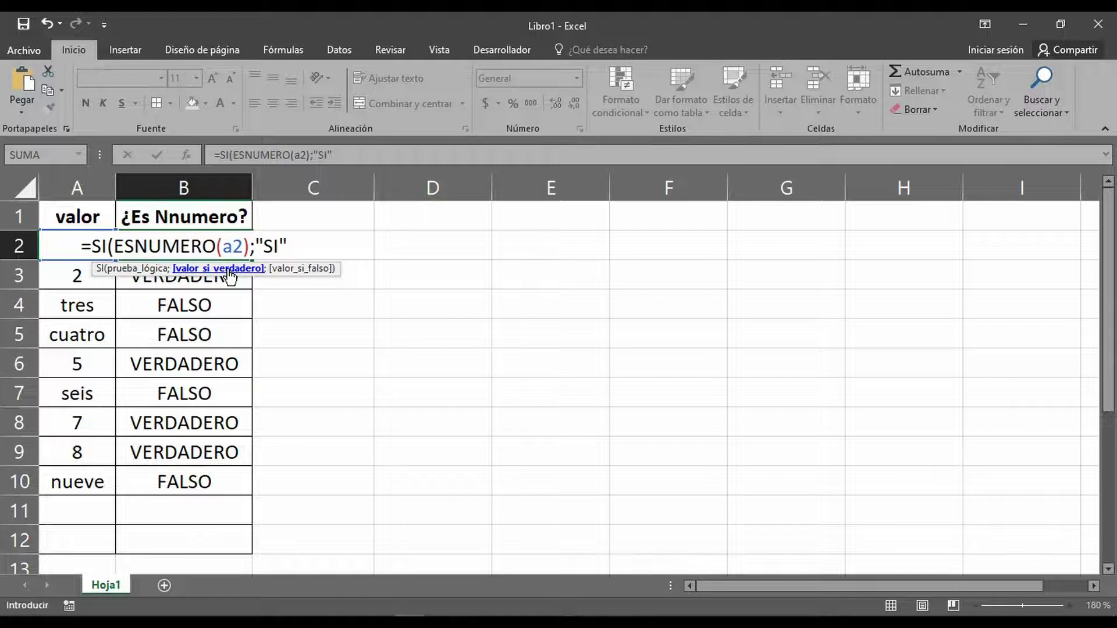
{"action": "type", "text": ";"}
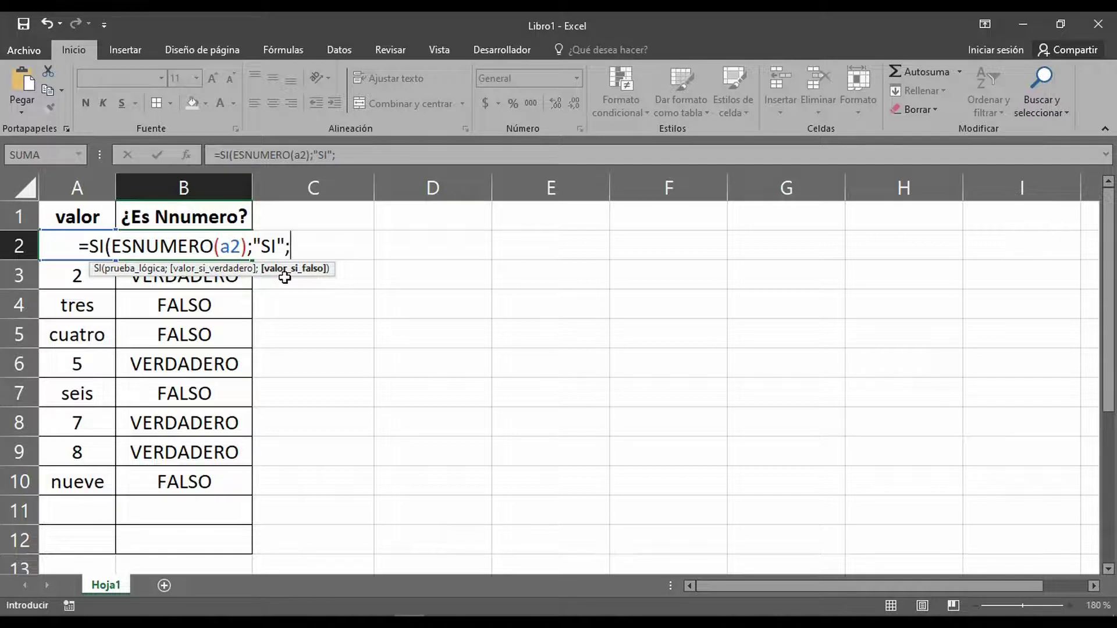
{"action": "type", "text": "\""}
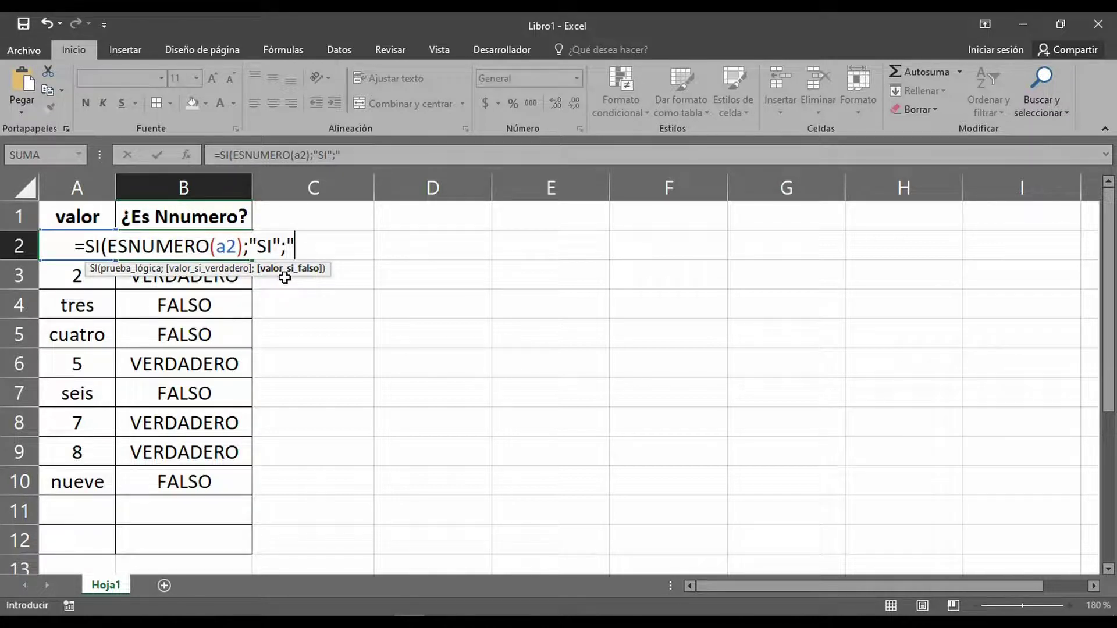
{"action": "type", "text": "NO"}
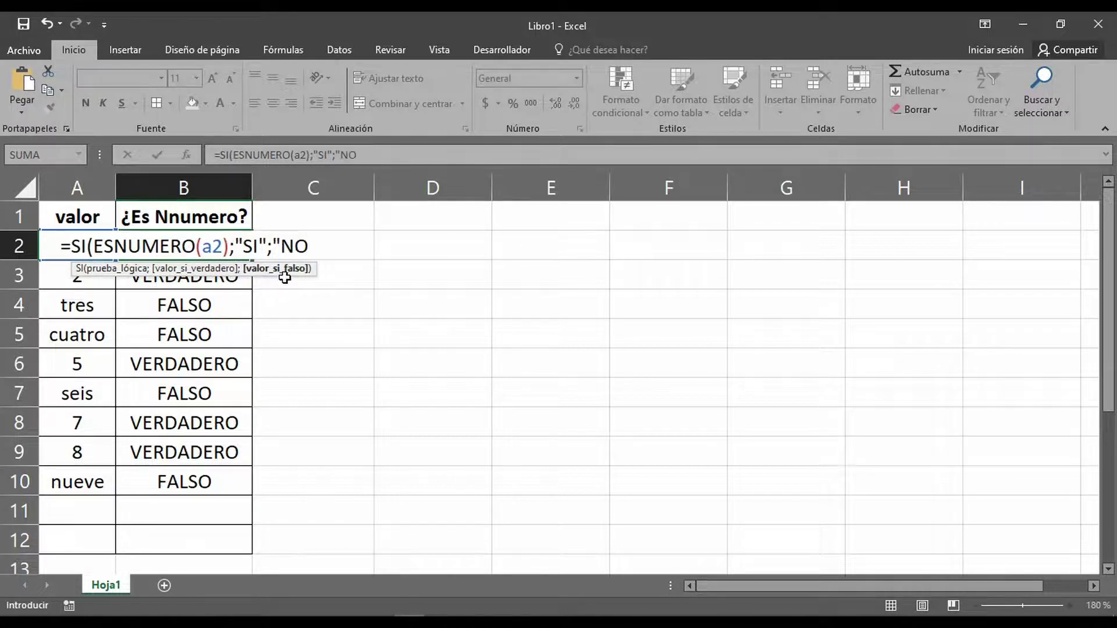
{"action": "type", "text": "\""}
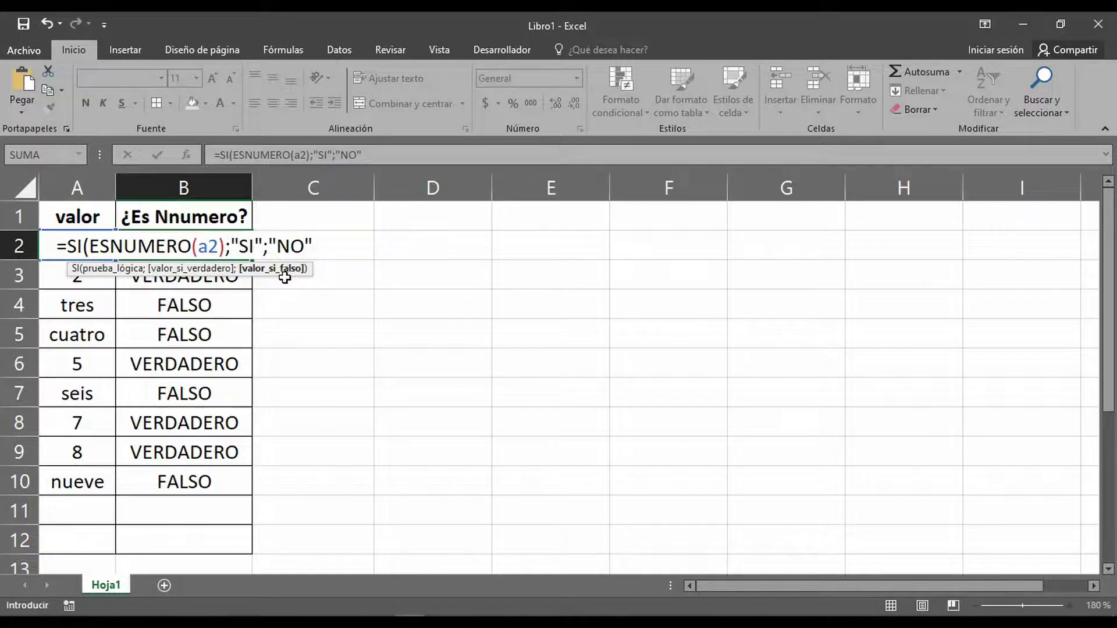
{"action": "type", "text": ")"}
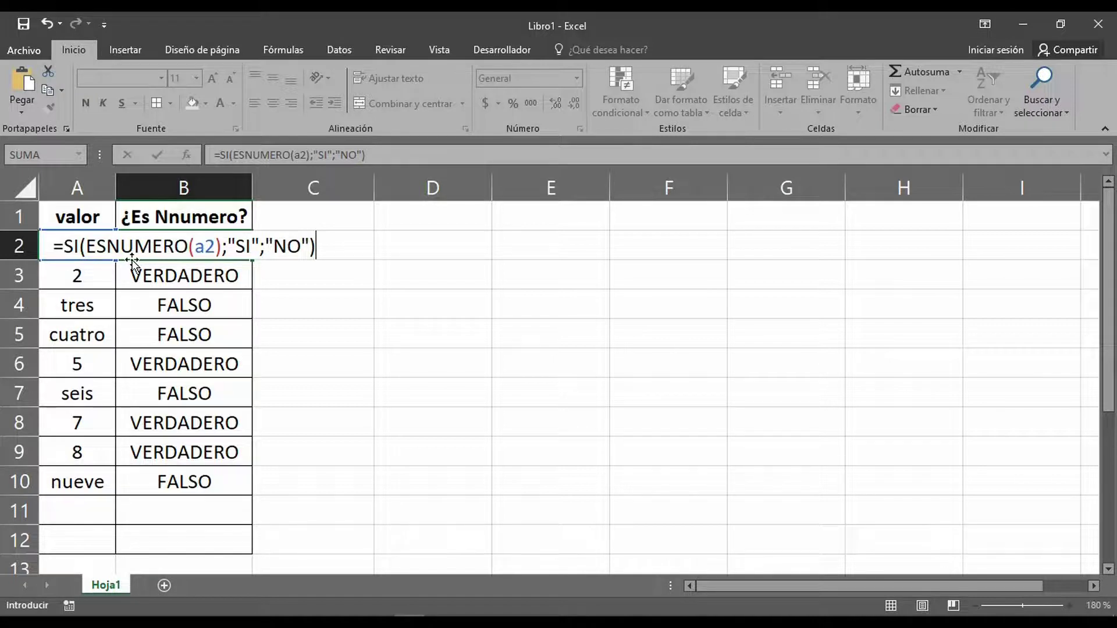
{"action": "key", "text": "Return"}
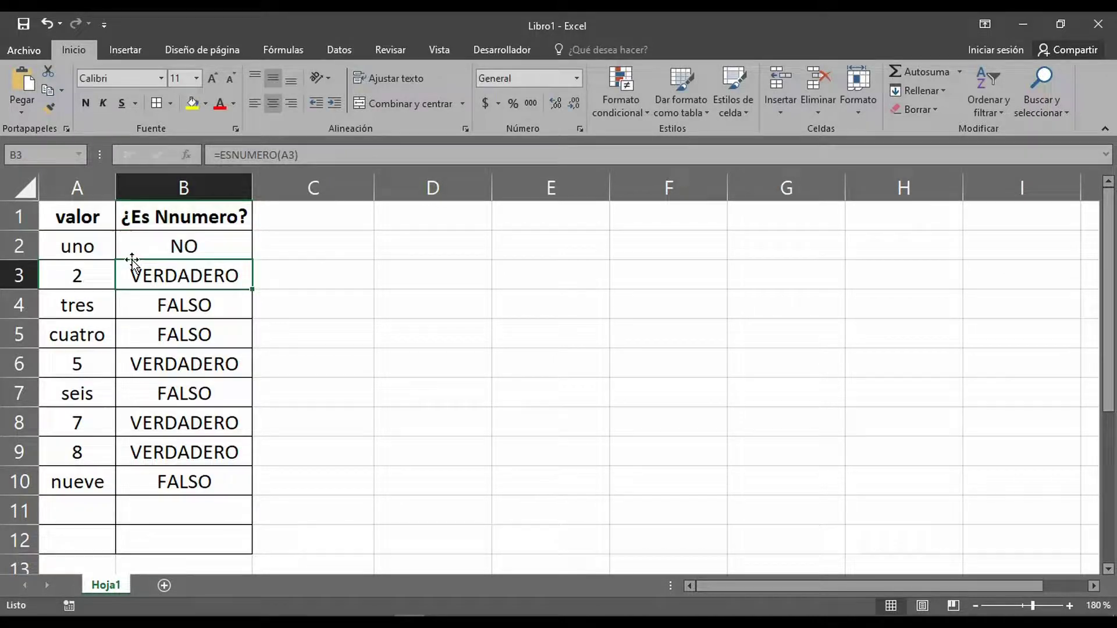
Step: Compare the SI formula in B2 with the syntax on the Función SI slide and return to the Excel worksheet
{"action": "double_click", "coordinate": [132, 259]}
{"action": "left_click", "coordinate": [136, 252]}
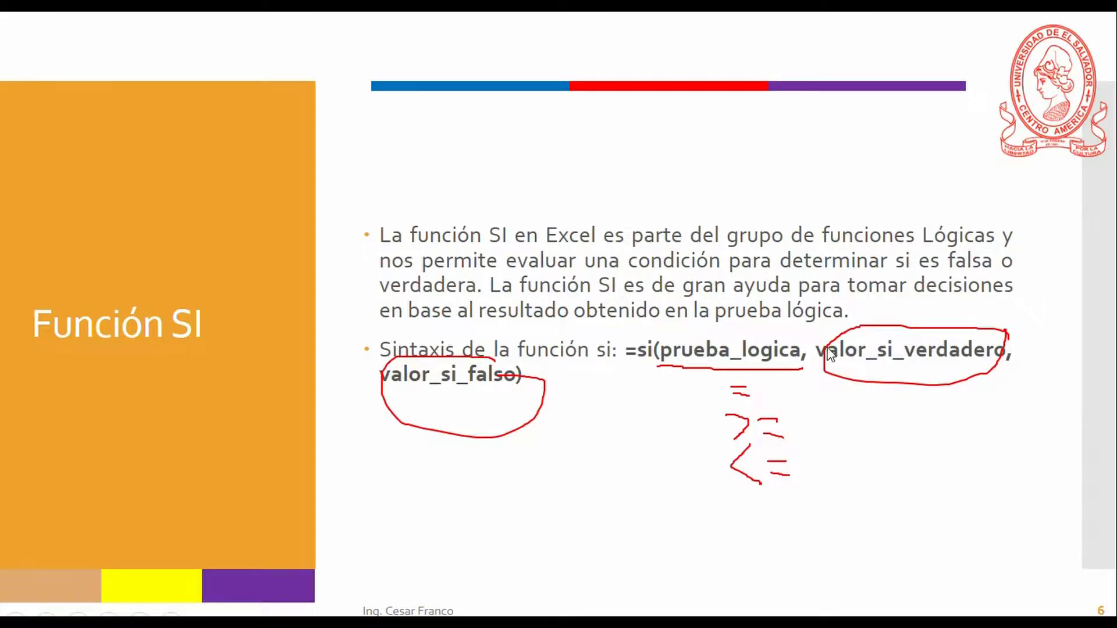
{"action": "left_click", "coordinate": [825, 391]}
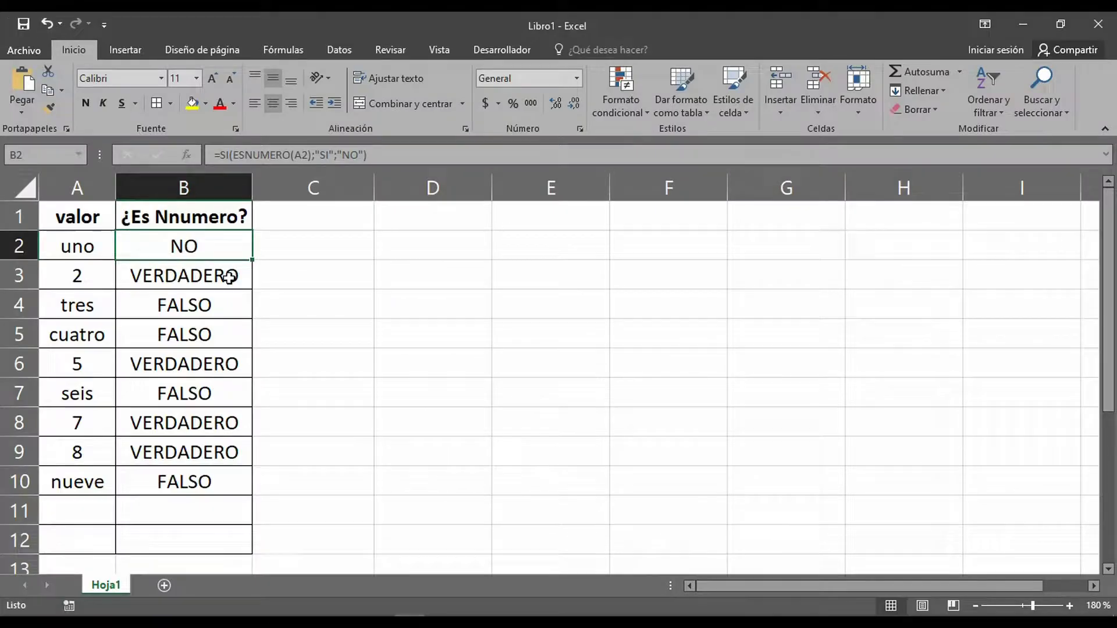
Step: Fill the SI formula from B2 down to B10
{"action": "left_click", "coordinate": [232, 275]}
{"action": "left_click", "coordinate": [228, 248]}
{"action": "left_click_drag", "start_coordinate": [253, 259], "coordinate": [255, 457]}
{"action": "left_click_drag", "start_coordinate": [249, 504], "coordinate": [250, 502]}
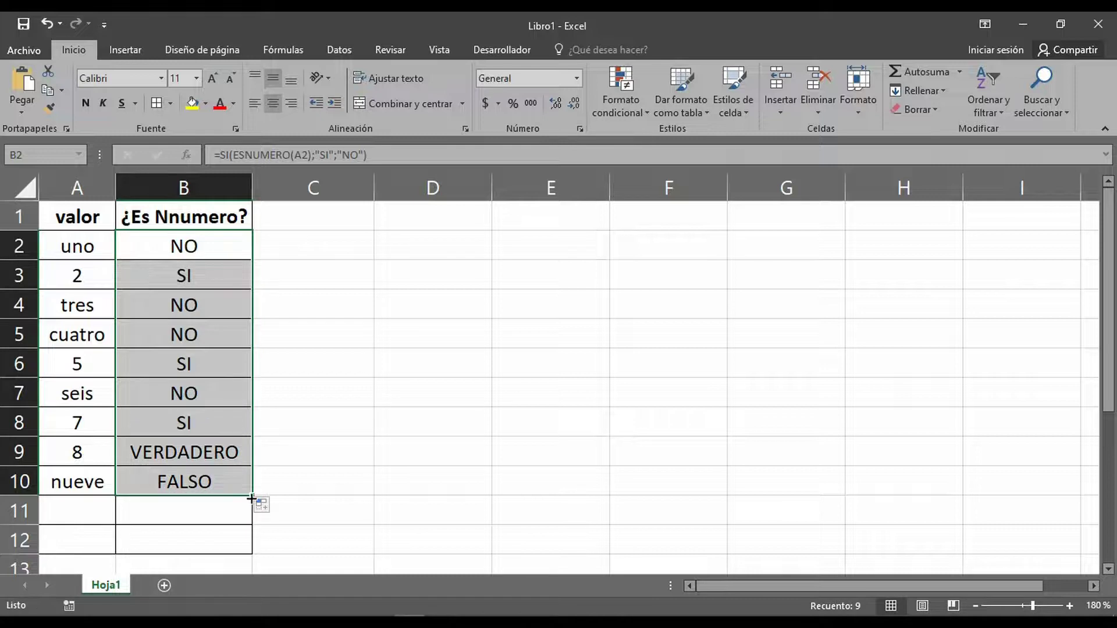
{"action": "left_click", "coordinate": [331, 380]}
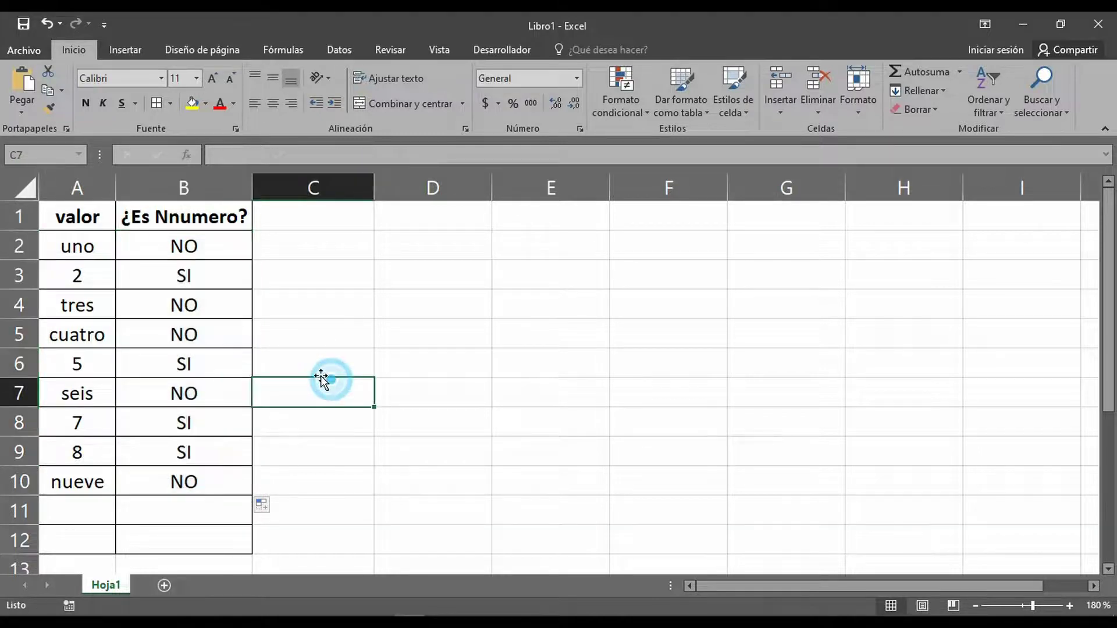
Step: Compare the SI/NO answers in B2 to B6 with the corresponding values in column A
{"action": "left_click", "coordinate": [175, 247]}
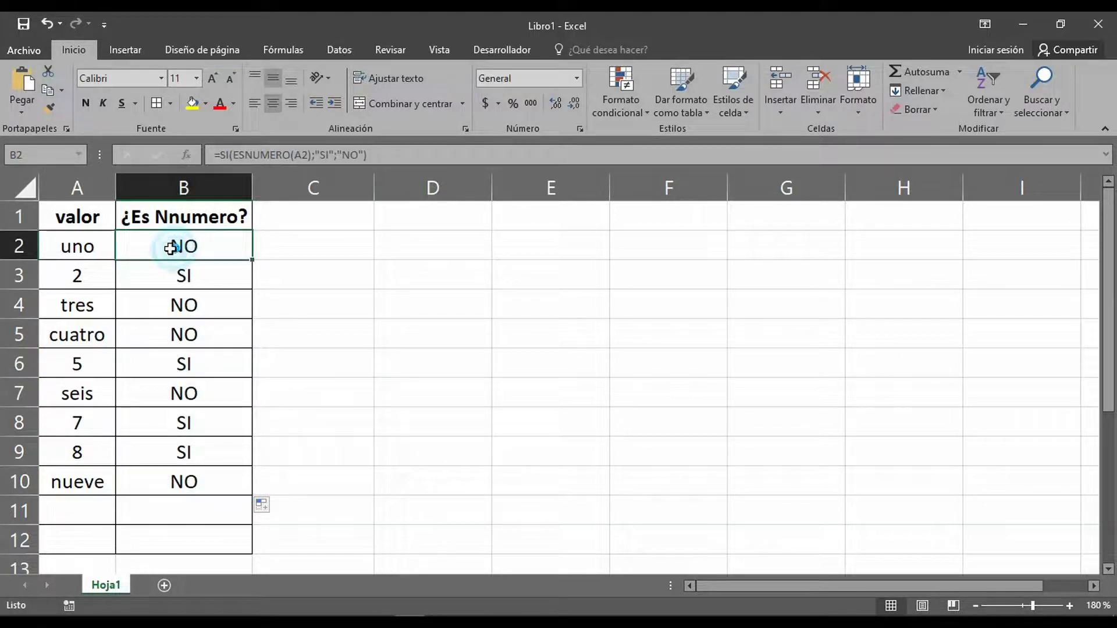
{"action": "left_click", "coordinate": [90, 246]}
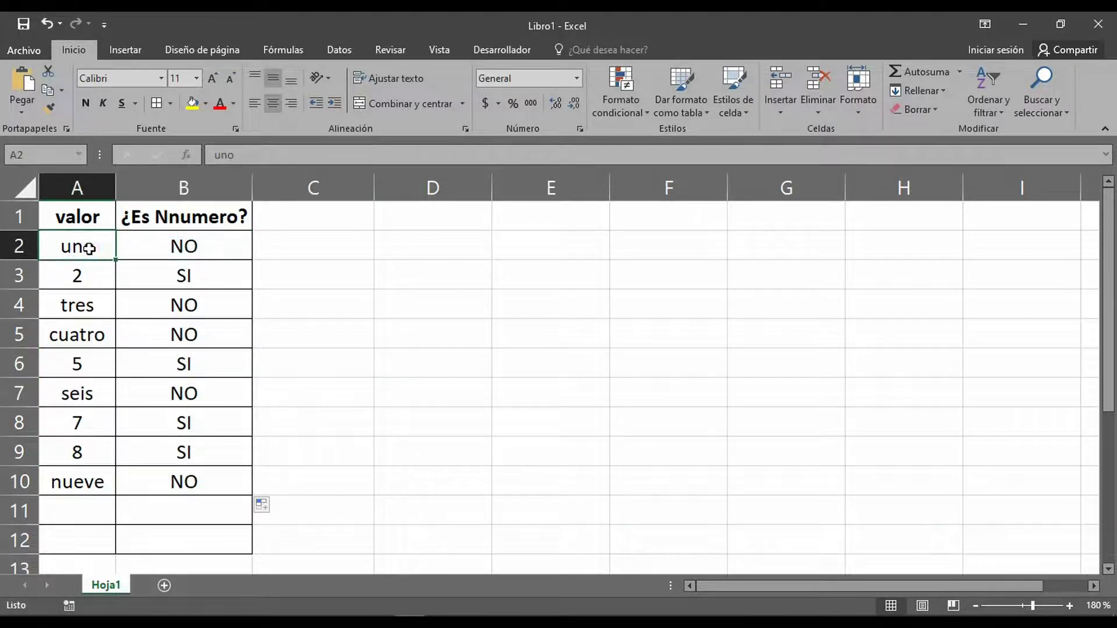
{"action": "left_click", "coordinate": [146, 277]}
{"action": "left_click", "coordinate": [110, 277]}
{"action": "left_click", "coordinate": [153, 305]}
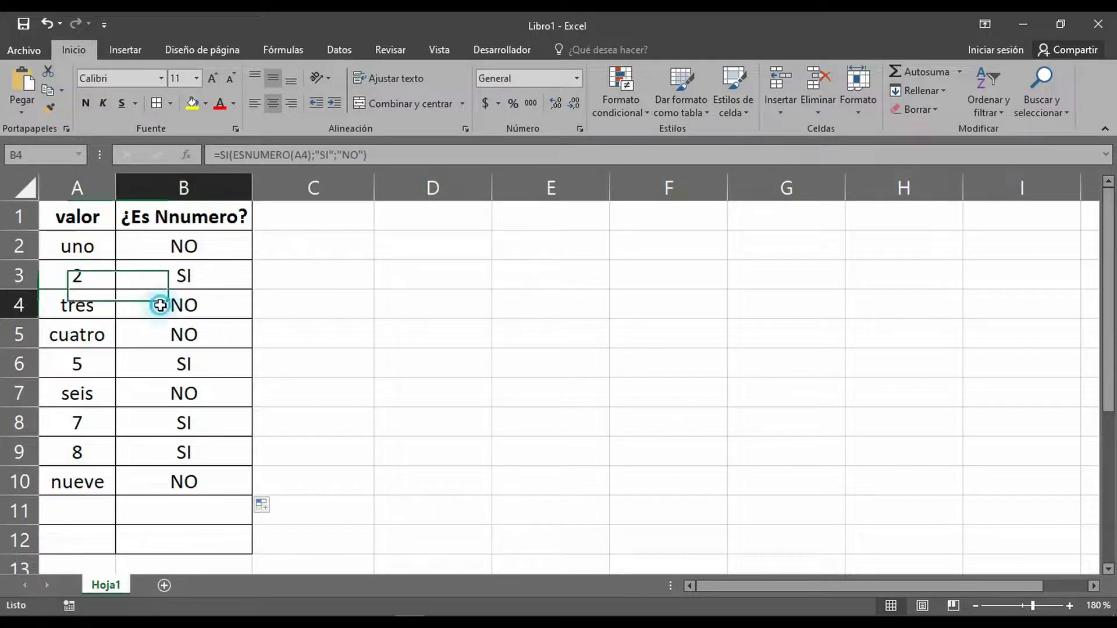
{"action": "left_click", "coordinate": [93, 303]}
{"action": "left_click", "coordinate": [151, 329]}
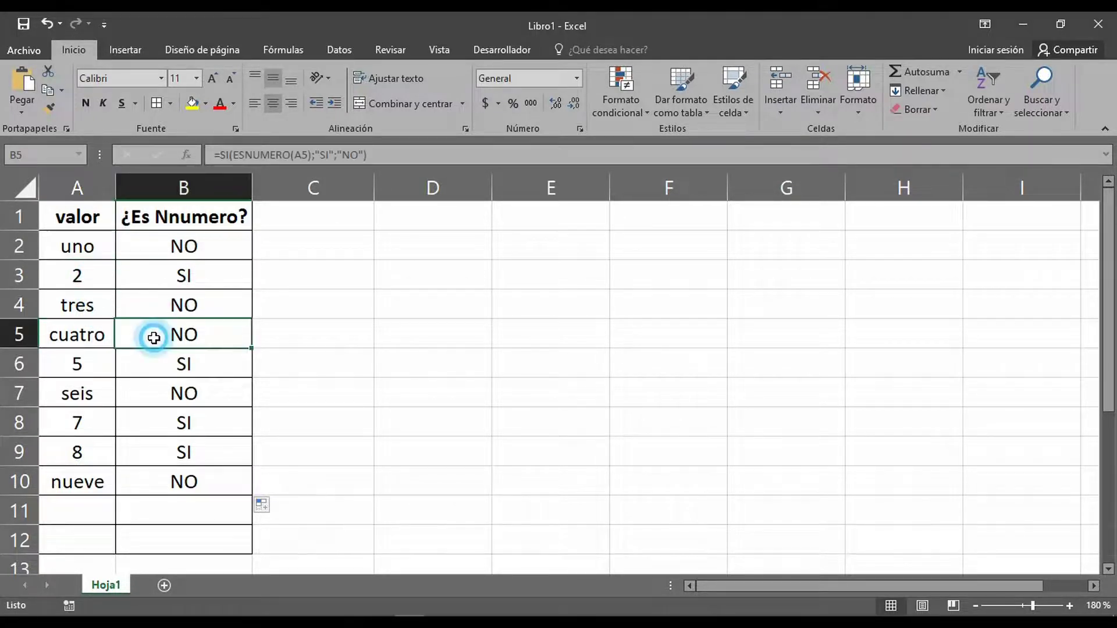
{"action": "left_click", "coordinate": [94, 332]}
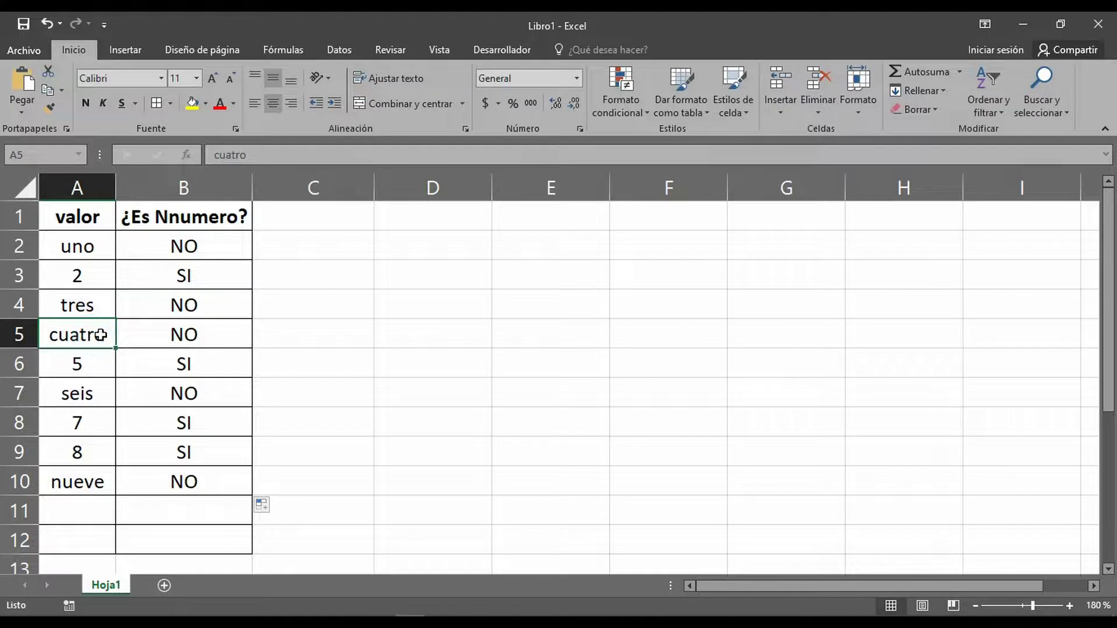
{"action": "left_click", "coordinate": [159, 365]}
{"action": "left_click", "coordinate": [80, 367]}
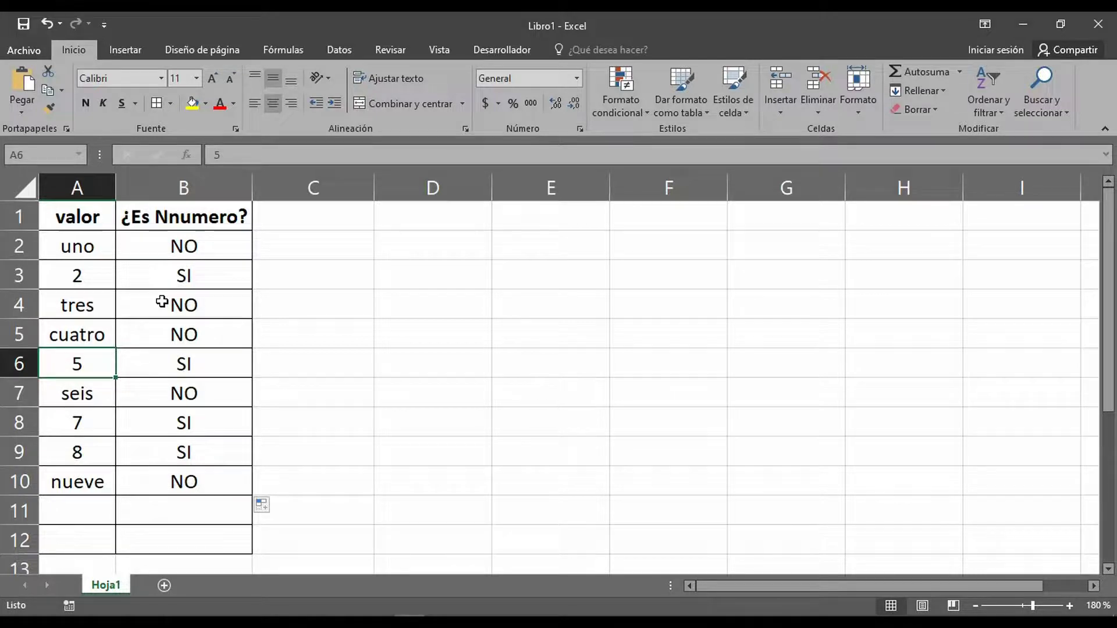
Step: Replace the text value in A2 with the number 11 to test the SI formula
{"action": "left_click", "coordinate": [89, 245]}
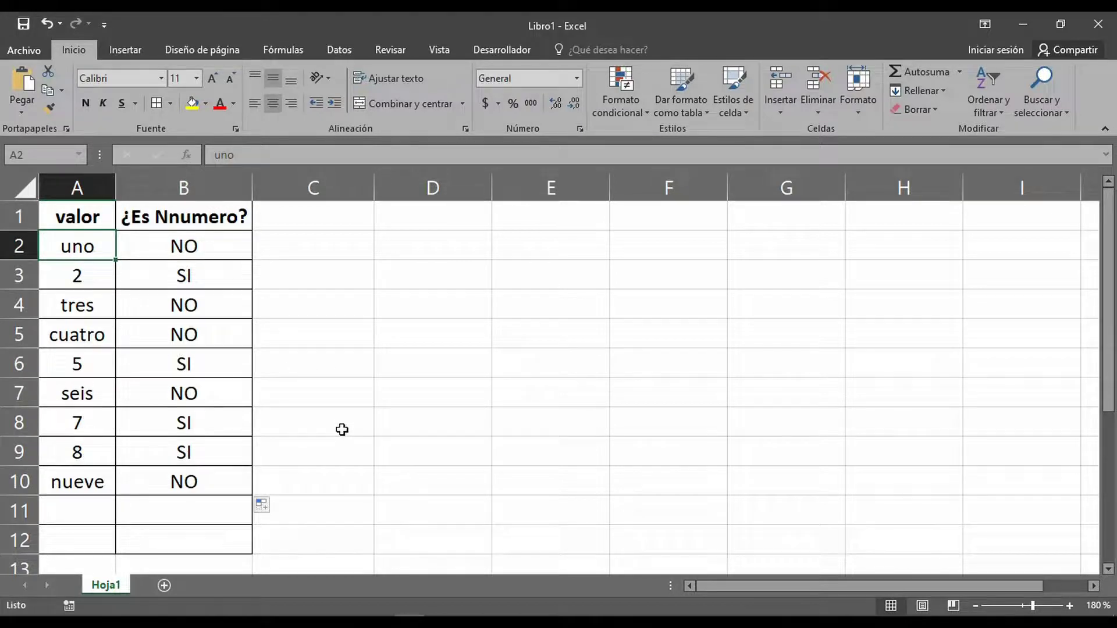
{"action": "type", "text": "11"}
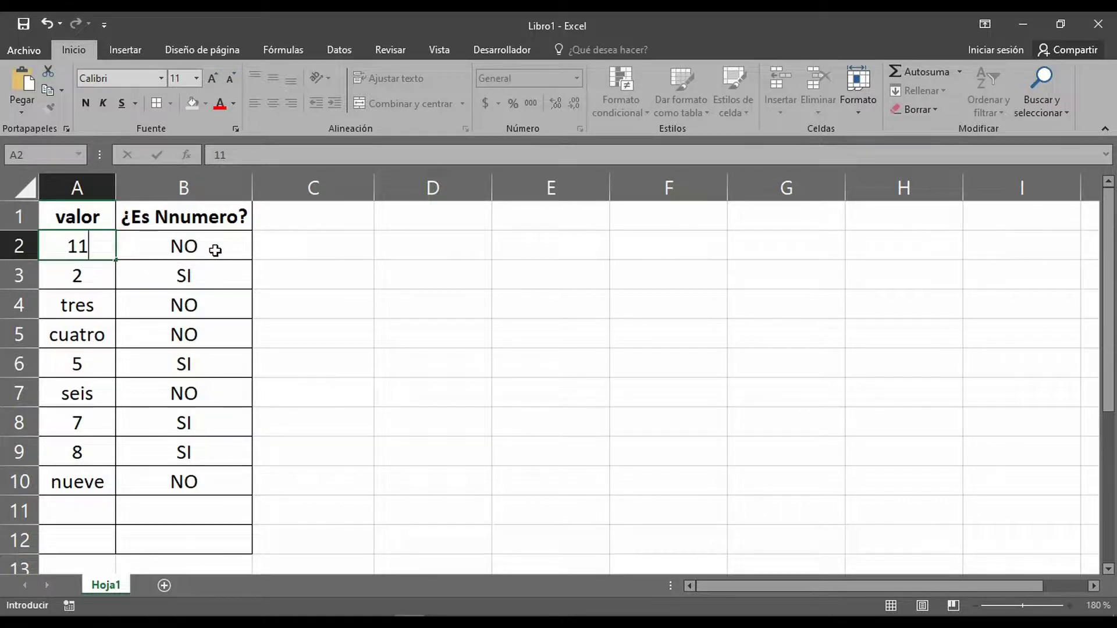
{"action": "key", "text": "Return"}
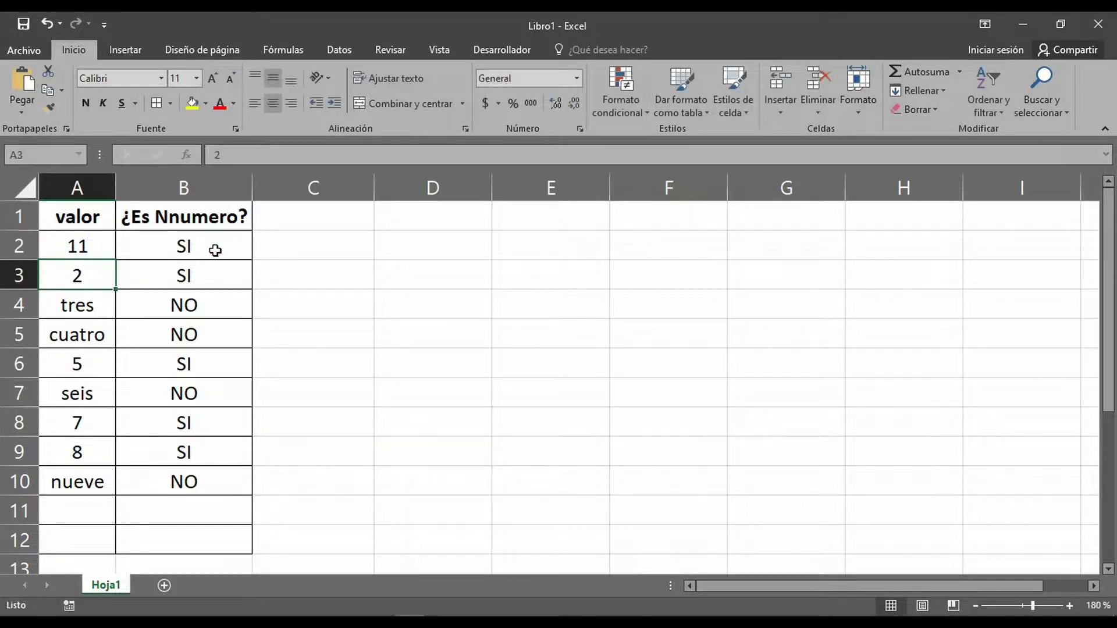
Step: Replace the text values in A4 and A5 with the numbers 5 and 9
{"action": "left_click", "coordinate": [71, 302]}
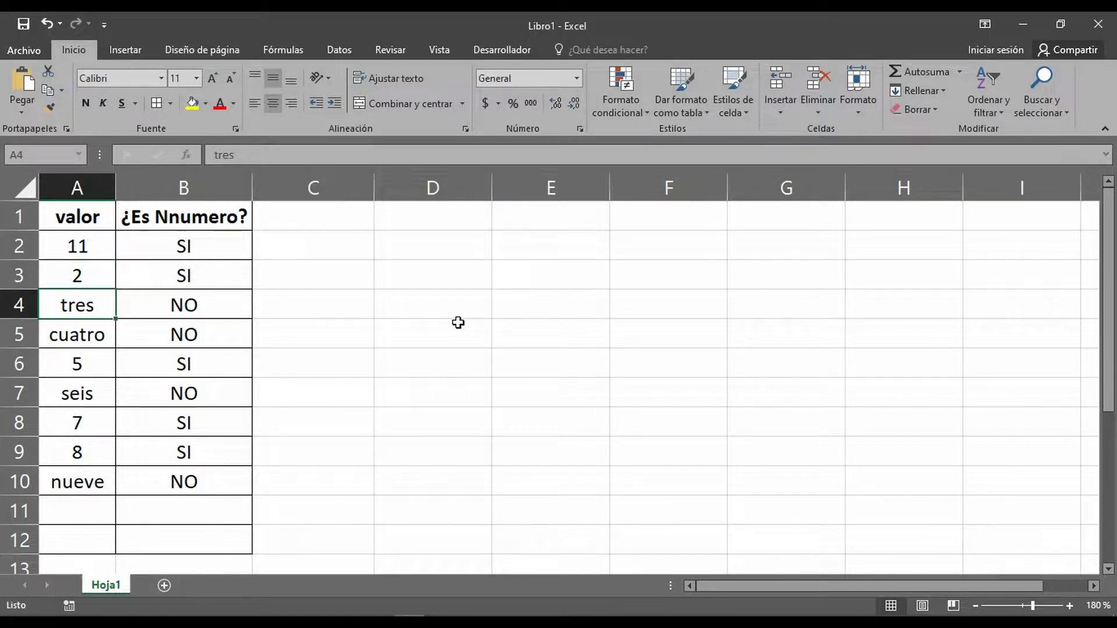
{"action": "type", "text": "5"}
{"action": "key", "text": "Return"}
{"action": "type", "text": "9"}
{"action": "key", "text": "Return"}
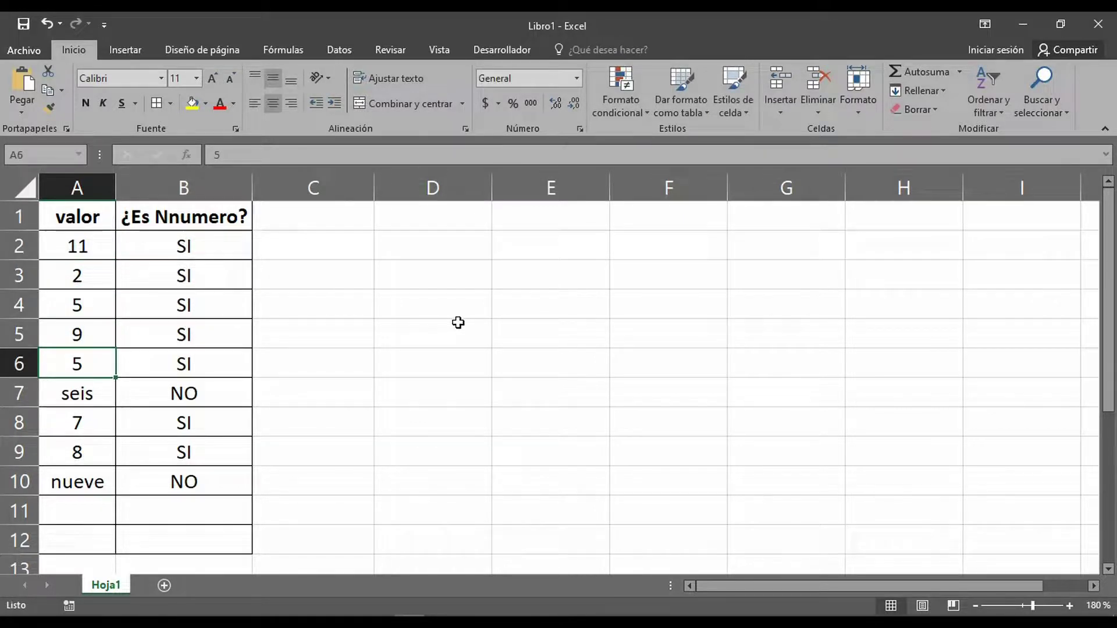
Step: Replace the number in A6 with d and the numbers in A5 and A4 with e
{"action": "type", "text": "d"}
{"action": "key", "text": "Return"}
{"action": "key", "text": "Up"}
{"action": "key", "text": "Up"}
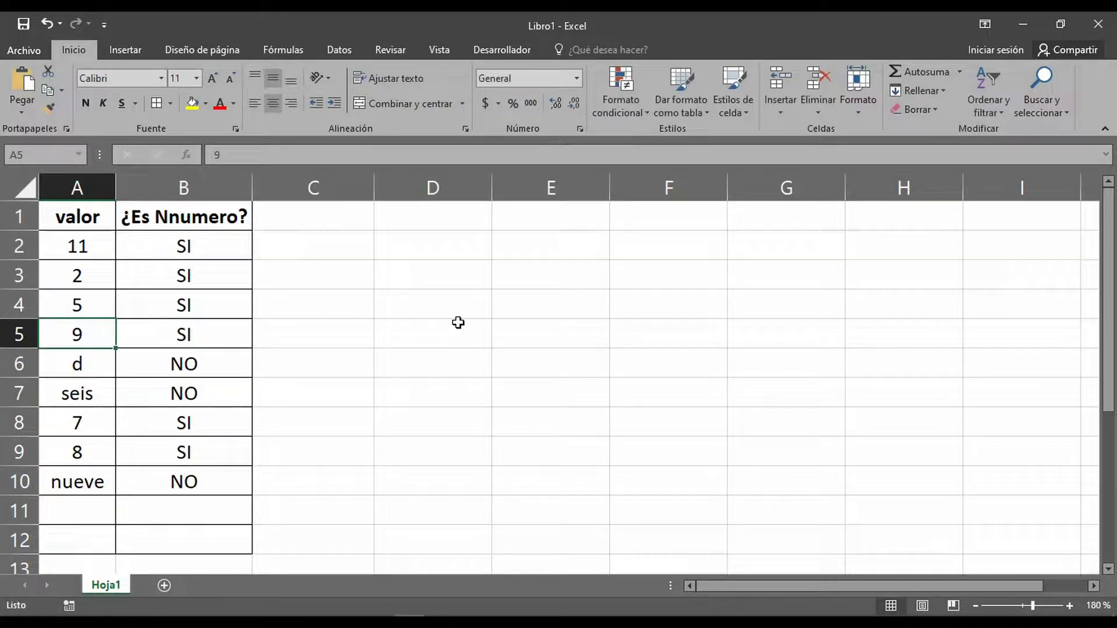
{"action": "type", "text": "e"}
{"action": "key", "text": "Return"}
{"action": "key", "text": "Up"}
{"action": "key", "text": "Up"}
{"action": "type", "text": "e"}
{"action": "key", "text": "Return"}
{"action": "key", "text": "Up"}
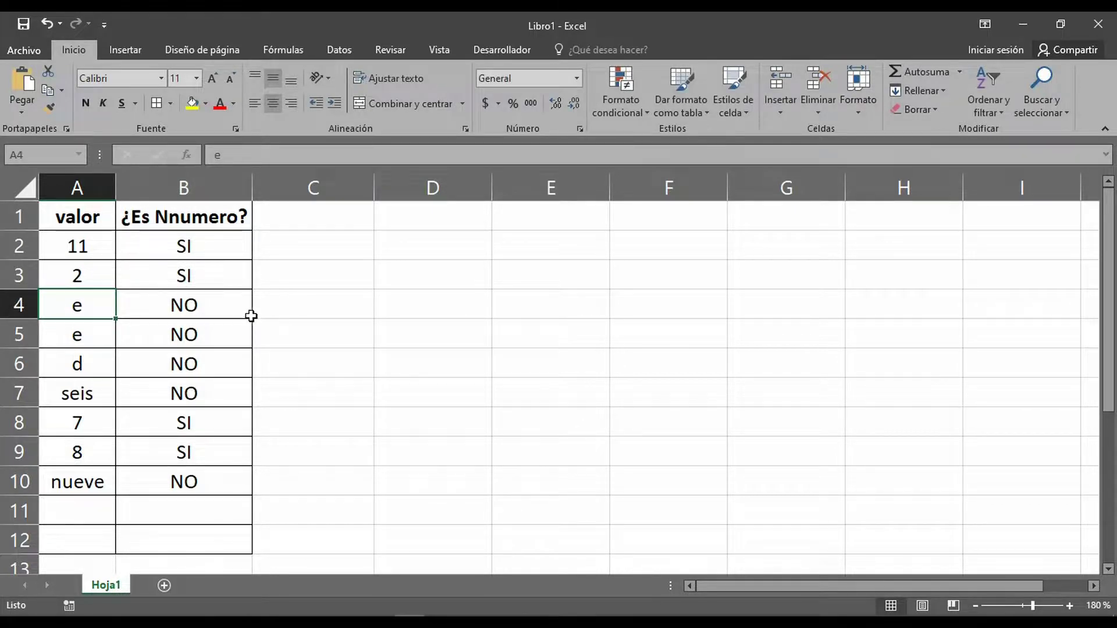
Step: Review the table in A1:B10, comparing each value in column A with its SI/NO answer in column B
{"action": "left_click", "coordinate": [145, 262]}
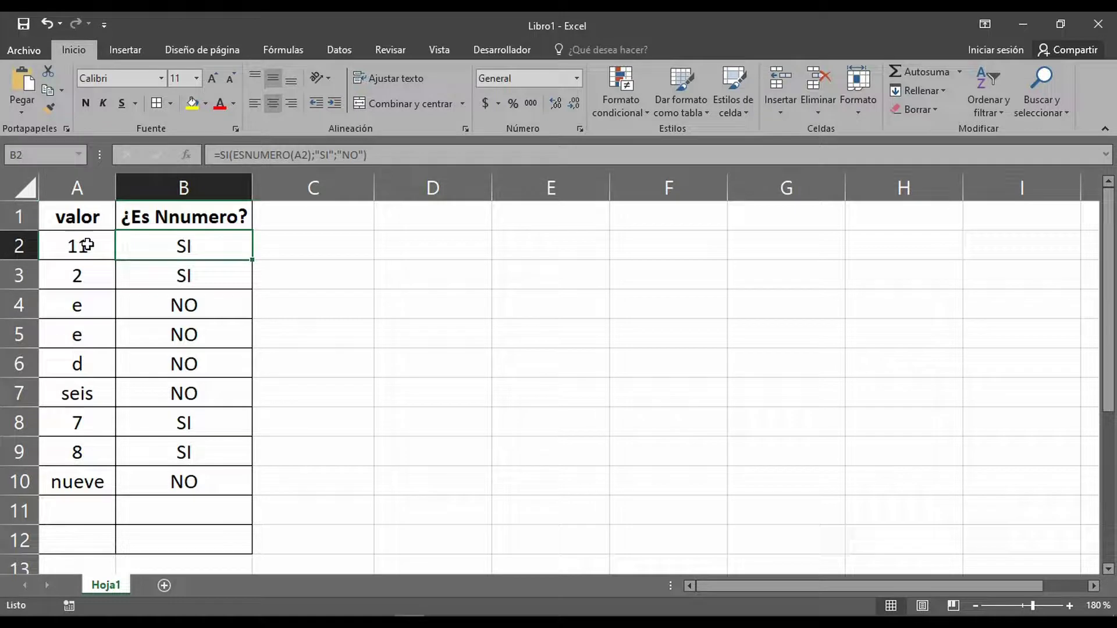
{"action": "left_click_drag", "start_coordinate": [87, 245], "coordinate": [162, 481]}
{"action": "left_click", "coordinate": [143, 339]}
{"action": "left_click_drag", "start_coordinate": [73, 217], "coordinate": [175, 510]}
{"action": "left_click", "coordinate": [174, 363]}
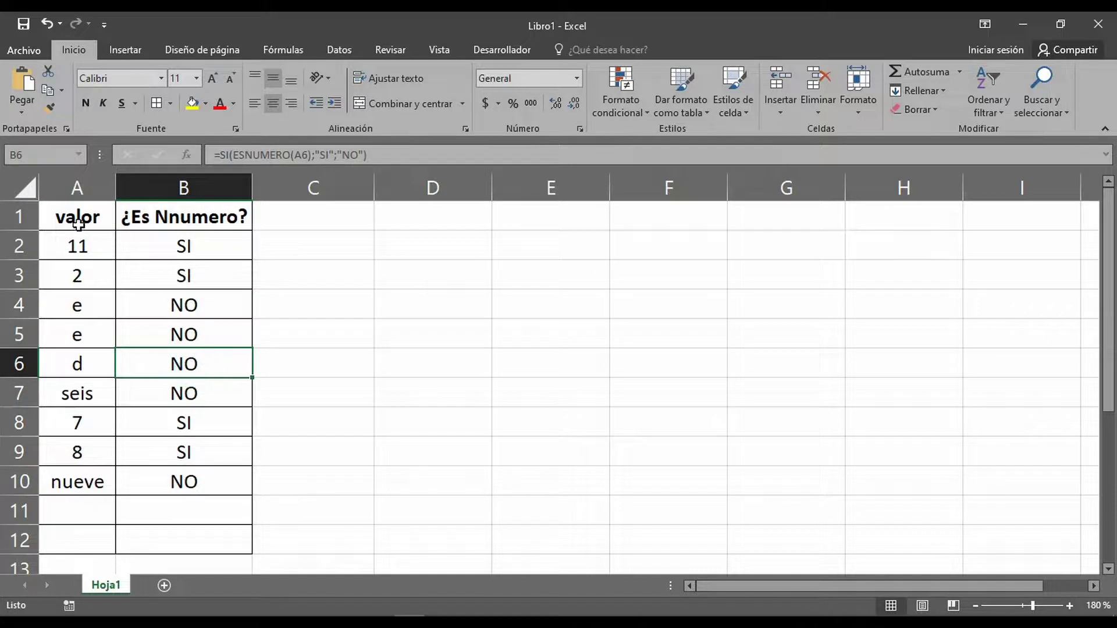
{"action": "left_click_drag", "start_coordinate": [78, 217], "coordinate": [182, 481]}
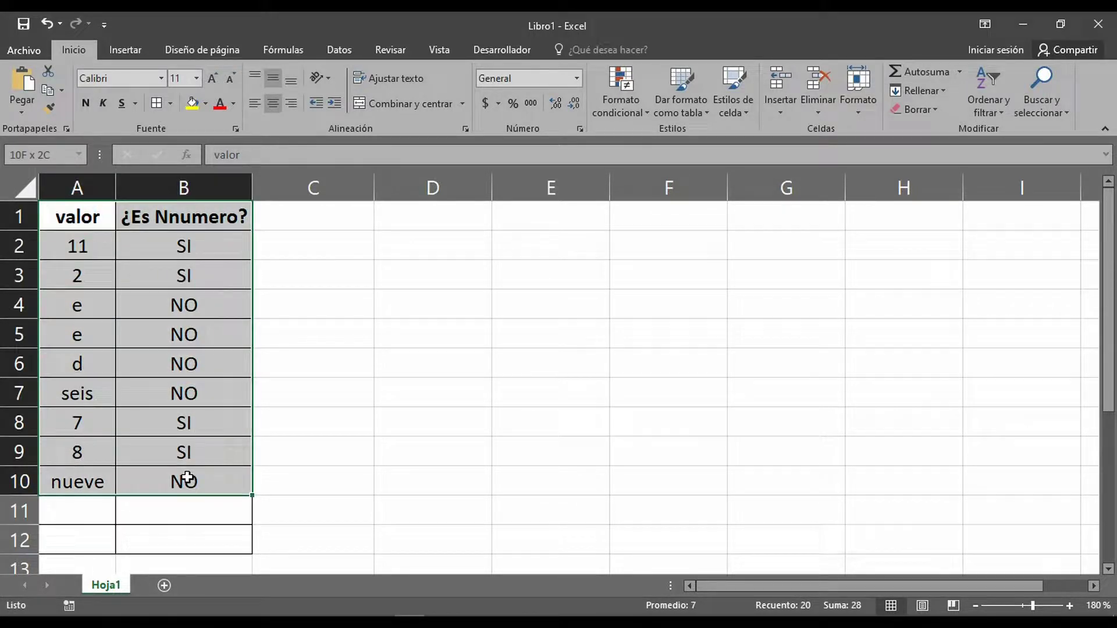
{"action": "left_click", "coordinate": [217, 325]}
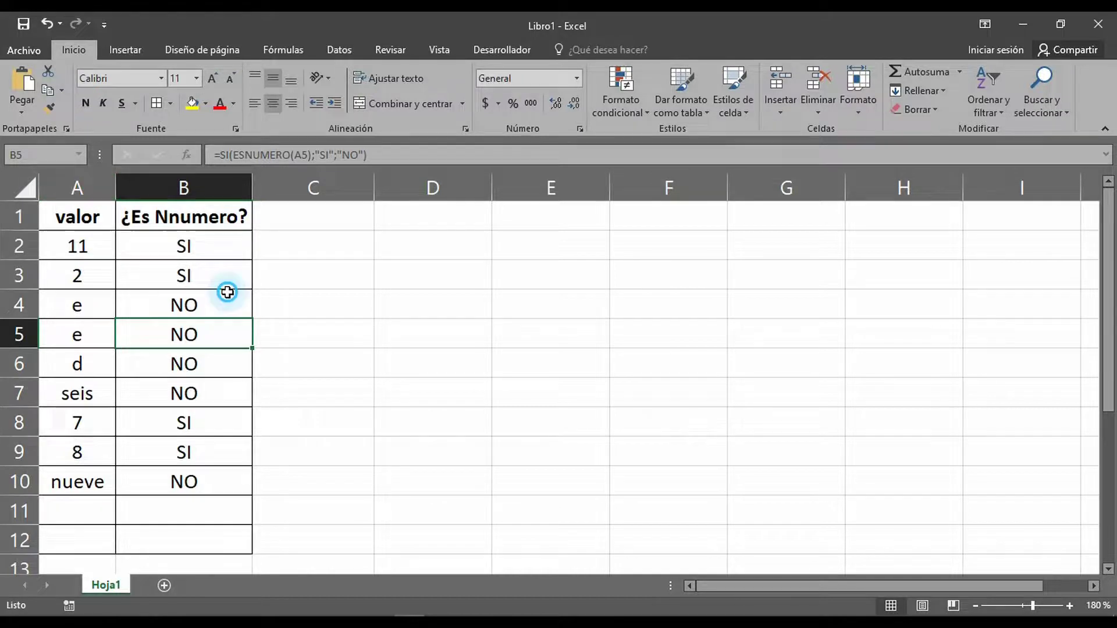
{"action": "left_click", "coordinate": [254, 280]}
{"action": "left_click", "coordinate": [208, 258]}
{"action": "left_click", "coordinate": [75, 250]}
{"action": "left_click", "coordinate": [87, 303]}
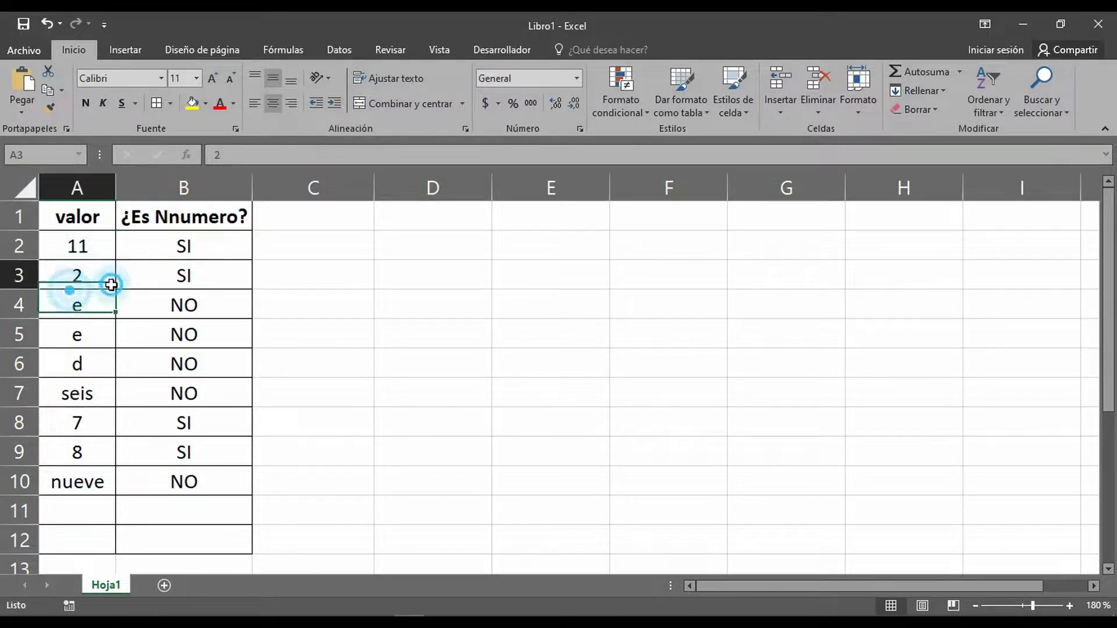
{"action": "left_click", "coordinate": [119, 329]}
{"action": "left_click", "coordinate": [88, 360]}
{"action": "left_click", "coordinate": [178, 393]}
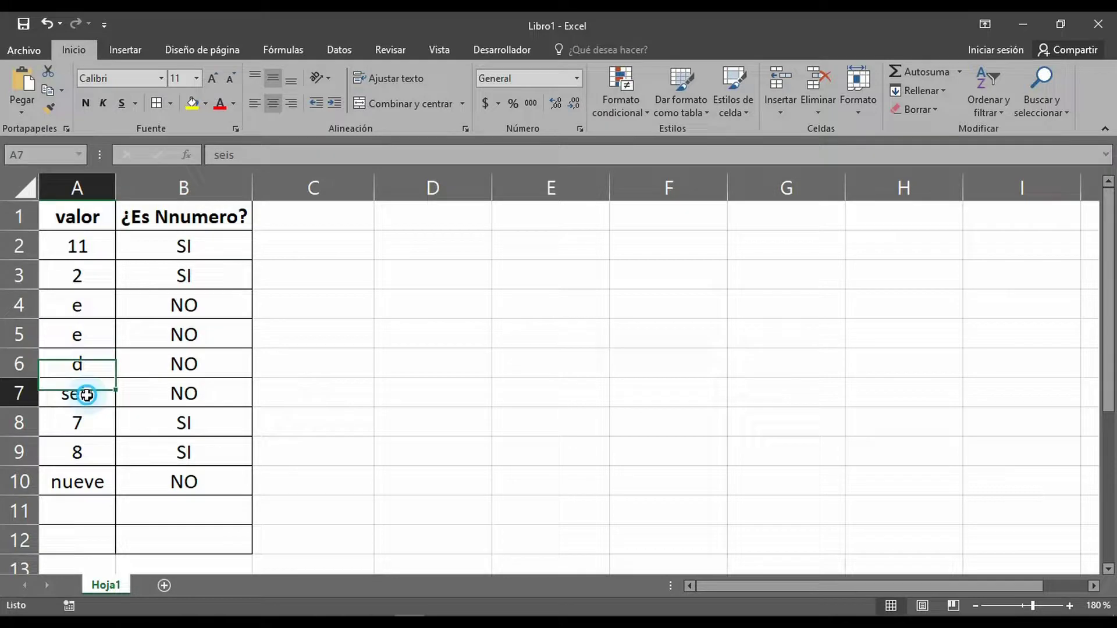
{"action": "left_click", "coordinate": [90, 440]}
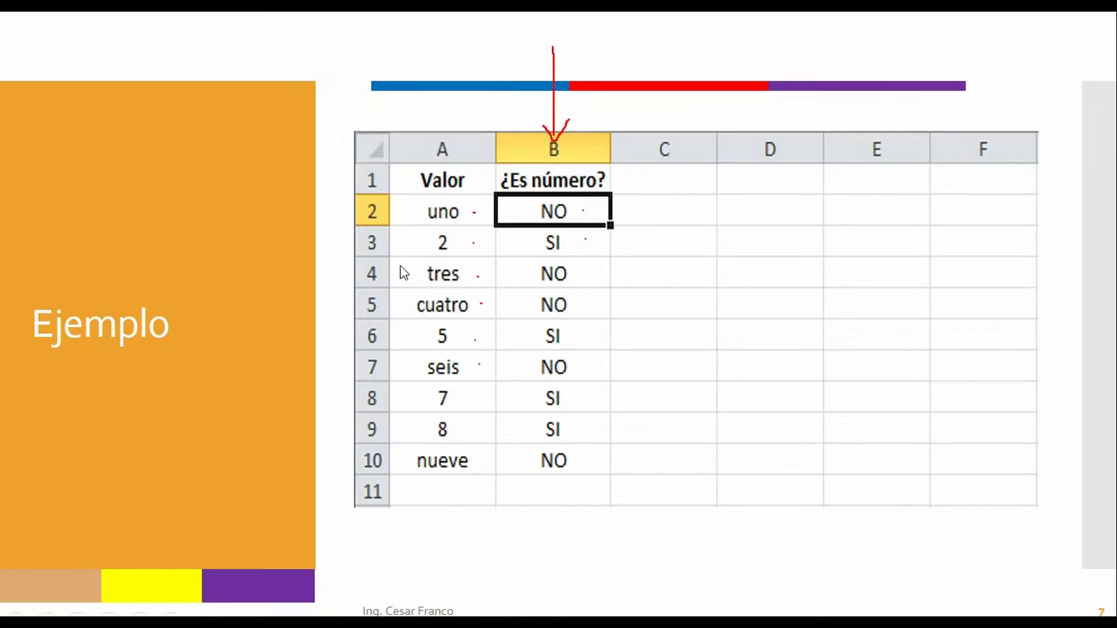
Step: Switch to the PowerPoint slide show and go to slide 8 with the inventory table
{"action": "left_click", "coordinate": [442, 248]}
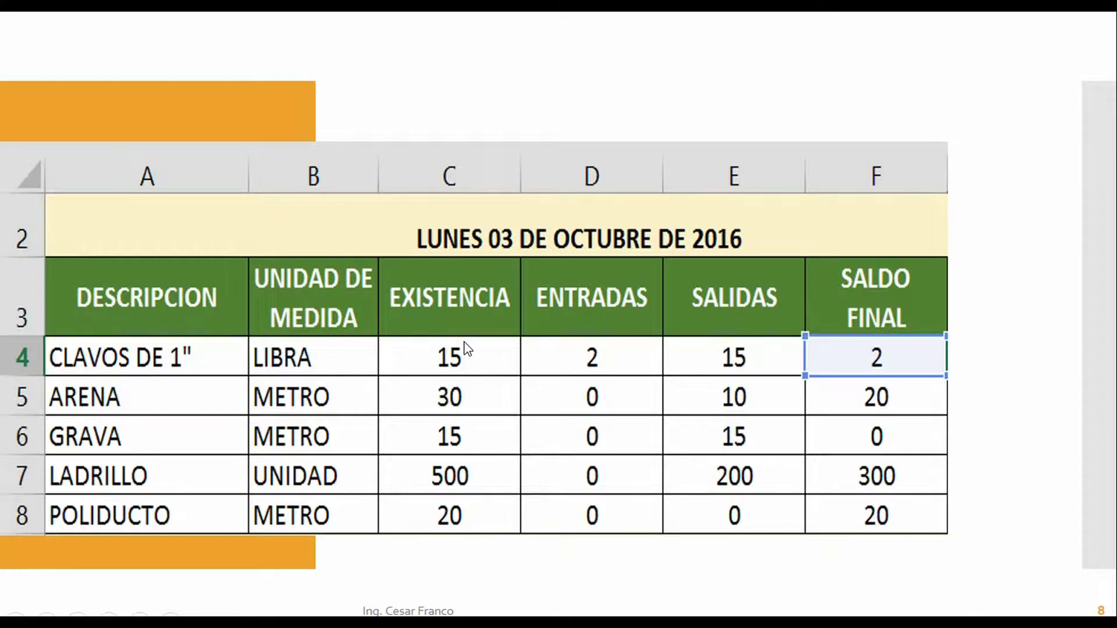
{"action": "left_click", "coordinate": [553, 361]}
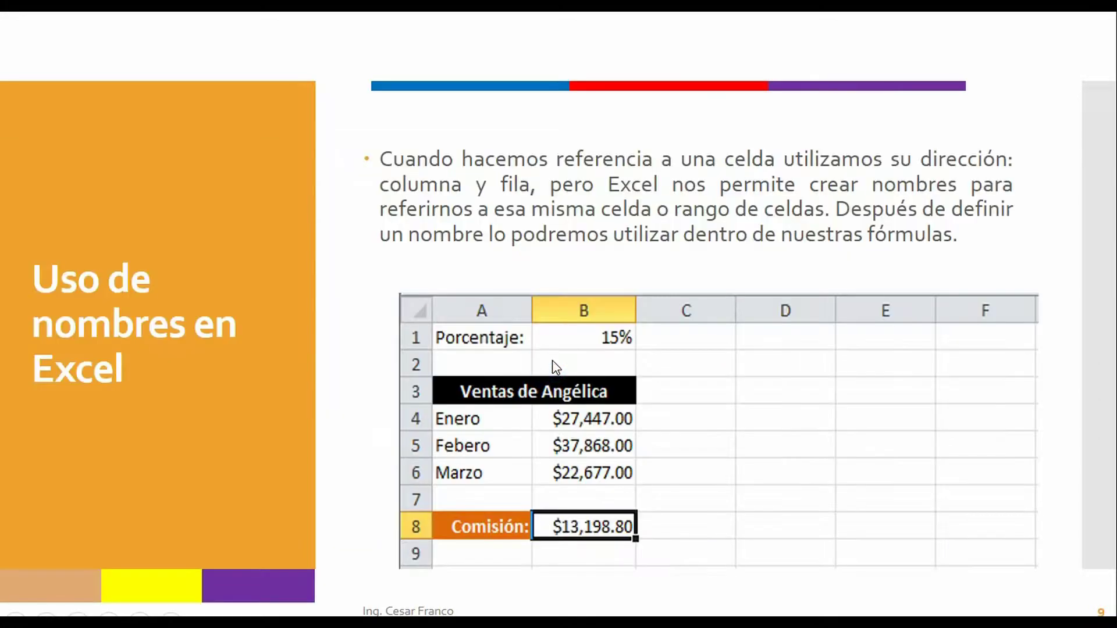
{"action": "key", "text": "Left"}
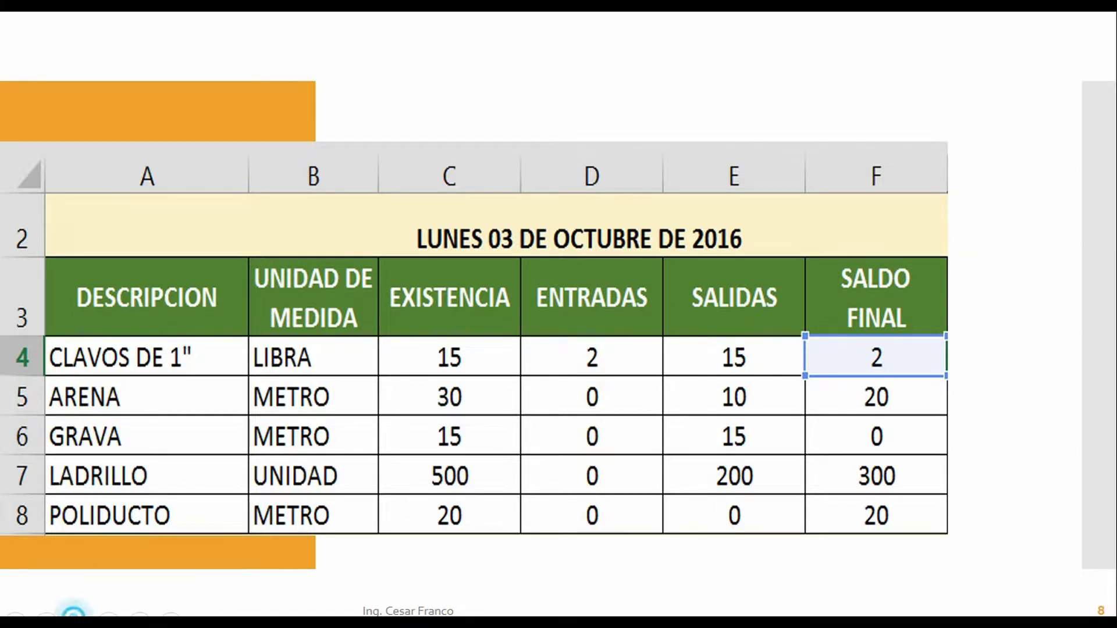
Step: Handwrite "Agotado" with the red pen beside the zero final balance in the GRAVA row
{"action": "left_click", "coordinate": [77, 616]}
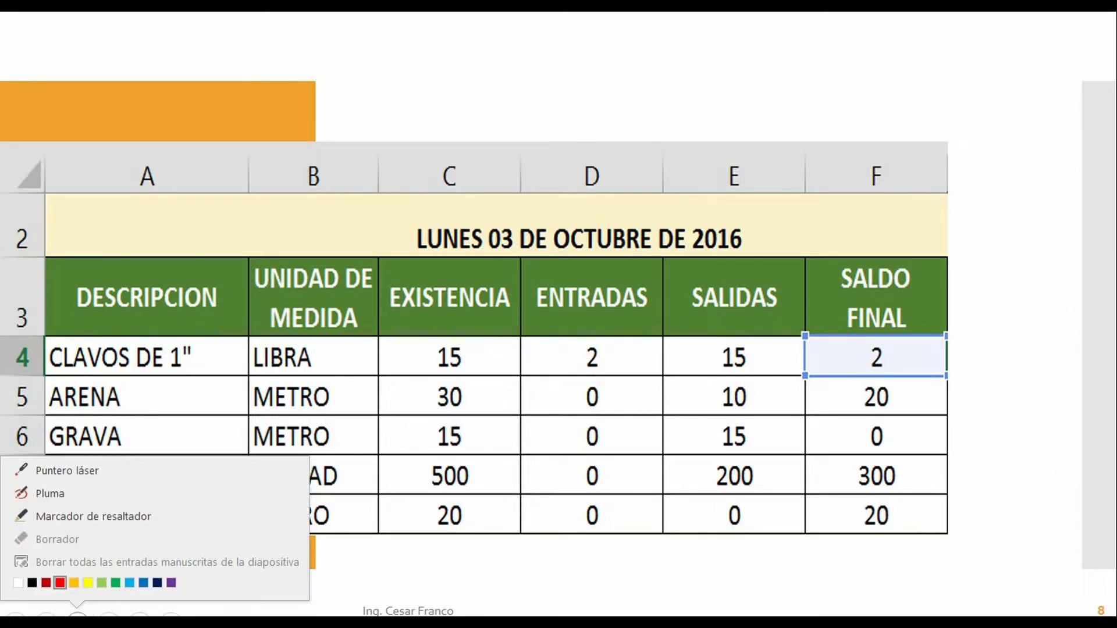
{"action": "left_click", "coordinate": [26, 468]}
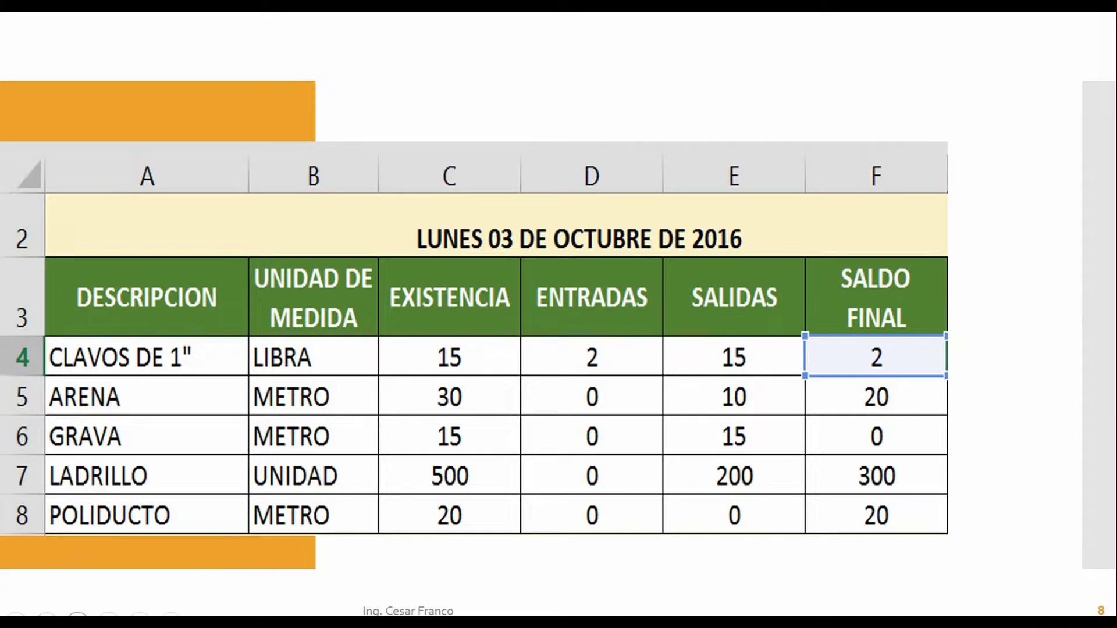
{"action": "left_click", "coordinate": [78, 616]}
{"action": "left_click", "coordinate": [61, 496]}
{"action": "left_click_drag", "start_coordinate": [983, 431], "coordinate": [979, 457]}
{"action": "mouse_move", "coordinate": [988, 433]}
{"action": "left_mouse_down"}
{"action": "mouse_move", "coordinate": [997, 459]}
{"action": "mouse_move", "coordinate": [976, 437]}
{"action": "mouse_move", "coordinate": [987, 444]}
{"action": "left_mouse_up"}
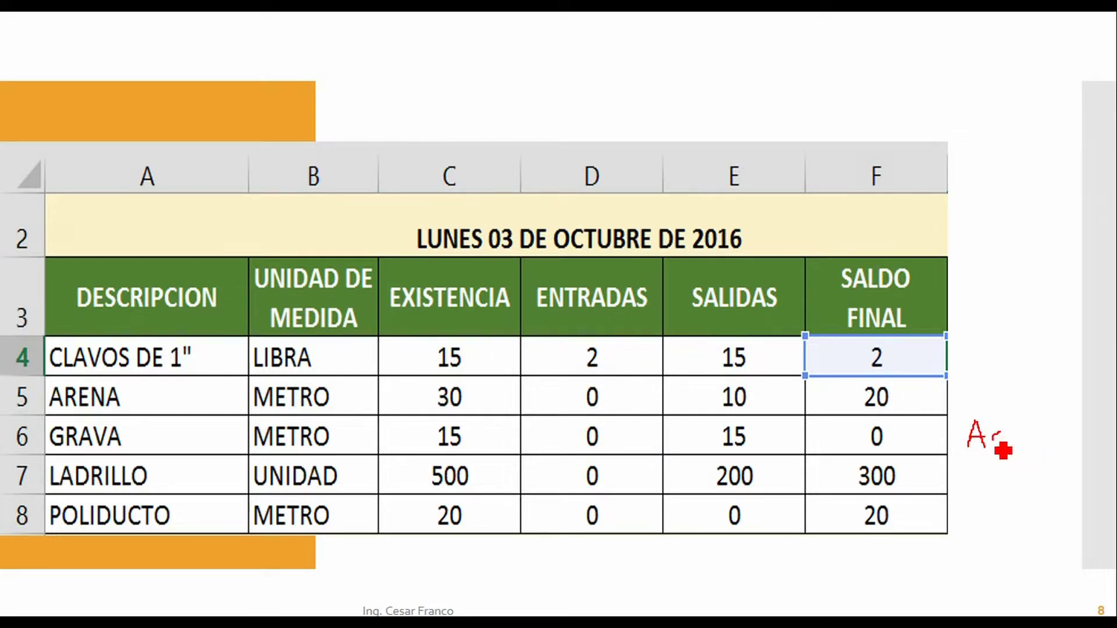
{"action": "mouse_move", "coordinate": [1010, 449]}
{"action": "left_mouse_down"}
{"action": "mouse_move", "coordinate": [1016, 460]}
{"action": "mouse_move", "coordinate": [1033, 457]}
{"action": "mouse_move", "coordinate": [1059, 435]}
{"action": "mouse_move", "coordinate": [1086, 450]}
{"action": "left_mouse_up"}
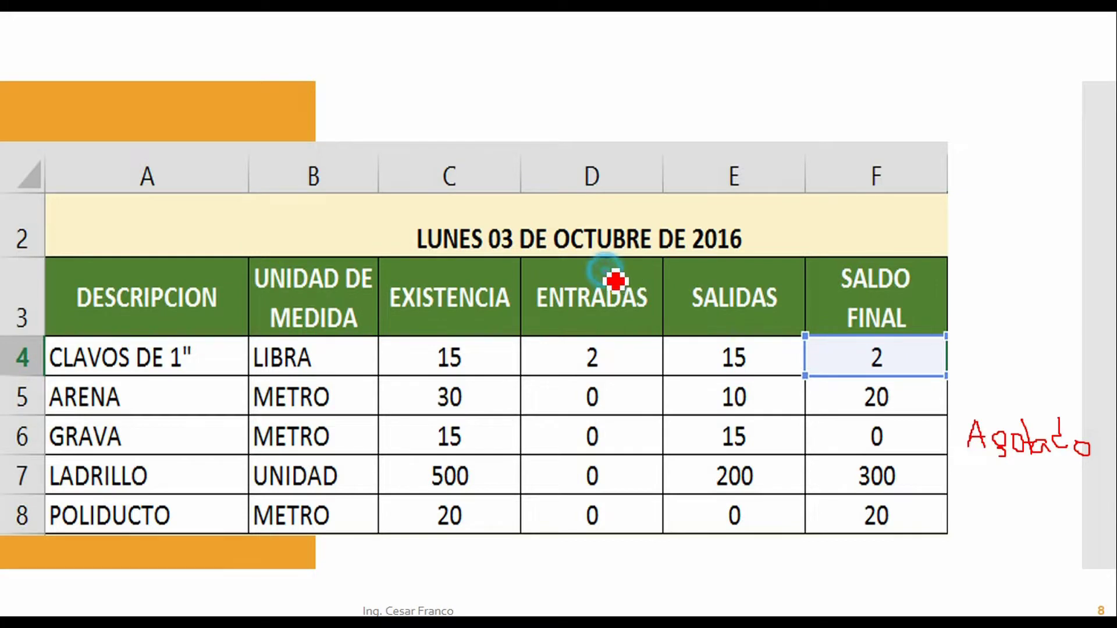
Step: Draw red check marks over the ENTRADAS and SALIDAS headings and handwrite "Estado" as a new heading beside SALDO FINAL
{"action": "left_click_drag", "start_coordinate": [605, 270], "coordinate": [646, 256]}
{"action": "left_click_drag", "start_coordinate": [730, 272], "coordinate": [773, 245]}
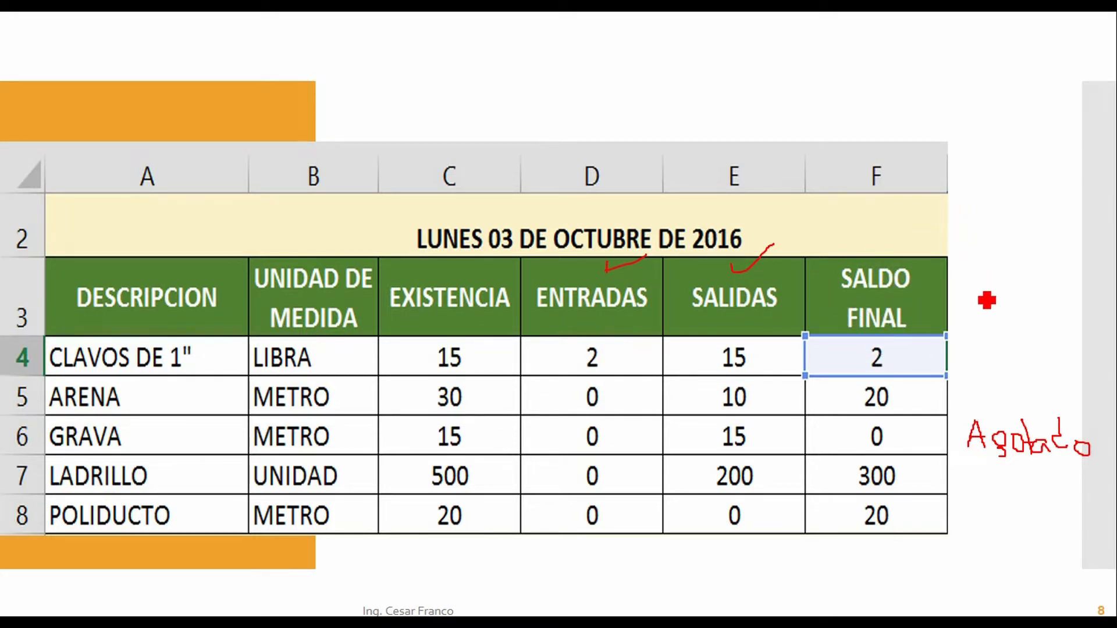
{"action": "left_click_drag", "start_coordinate": [983, 277], "coordinate": [984, 306]}
{"action": "mouse_move", "coordinate": [965, 294]}
{"action": "left_mouse_down"}
{"action": "mouse_move", "coordinate": [1005, 304]}
{"action": "mouse_move", "coordinate": [992, 312]}
{"action": "left_mouse_up"}
{"action": "mouse_move", "coordinate": [1011, 275]}
{"action": "left_mouse_down"}
{"action": "mouse_move", "coordinate": [1013, 306]}
{"action": "mouse_move", "coordinate": [1024, 292]}
{"action": "mouse_move", "coordinate": [1045, 311]}
{"action": "left_mouse_up"}
{"action": "mouse_move", "coordinate": [1047, 259]}
{"action": "left_mouse_down"}
{"action": "mouse_move", "coordinate": [1064, 311]}
{"action": "mouse_move", "coordinate": [1089, 299]}
{"action": "left_mouse_up"}
Step: Draw six horizontal red lines extending rows 4 to 8 of the table under the handwritten Estado heading
{"action": "left_click_drag", "start_coordinate": [954, 327], "coordinate": [1115, 321]}
{"action": "left_click_drag", "start_coordinate": [949, 377], "coordinate": [1083, 368]}
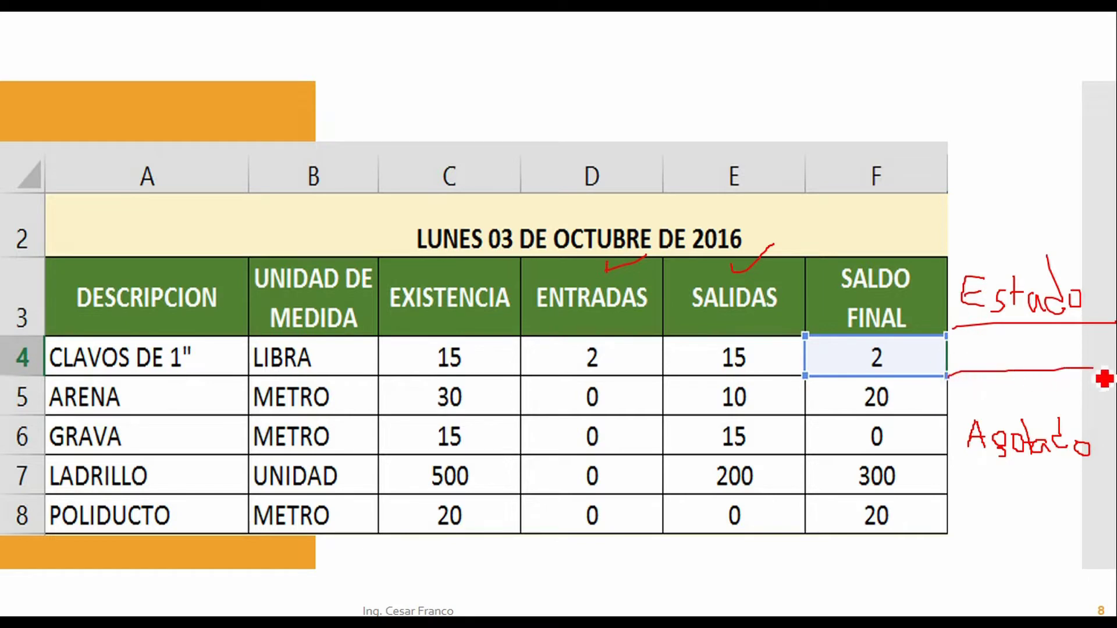
{"action": "left_click_drag", "start_coordinate": [943, 414], "coordinate": [1115, 409]}
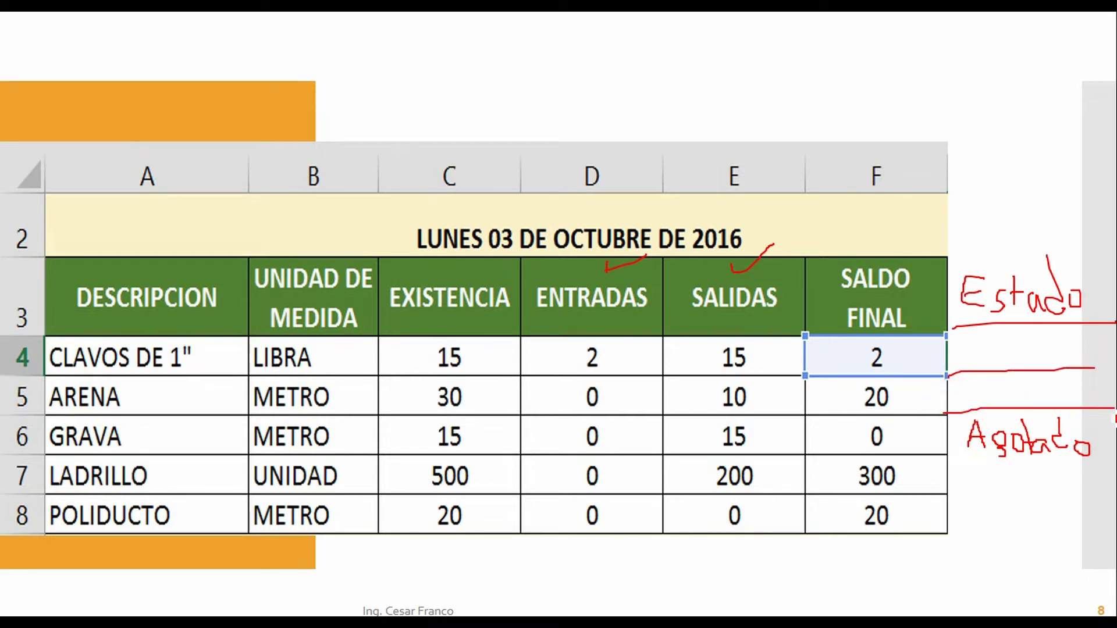
{"action": "left_click_drag", "start_coordinate": [951, 458], "coordinate": [1114, 455]}
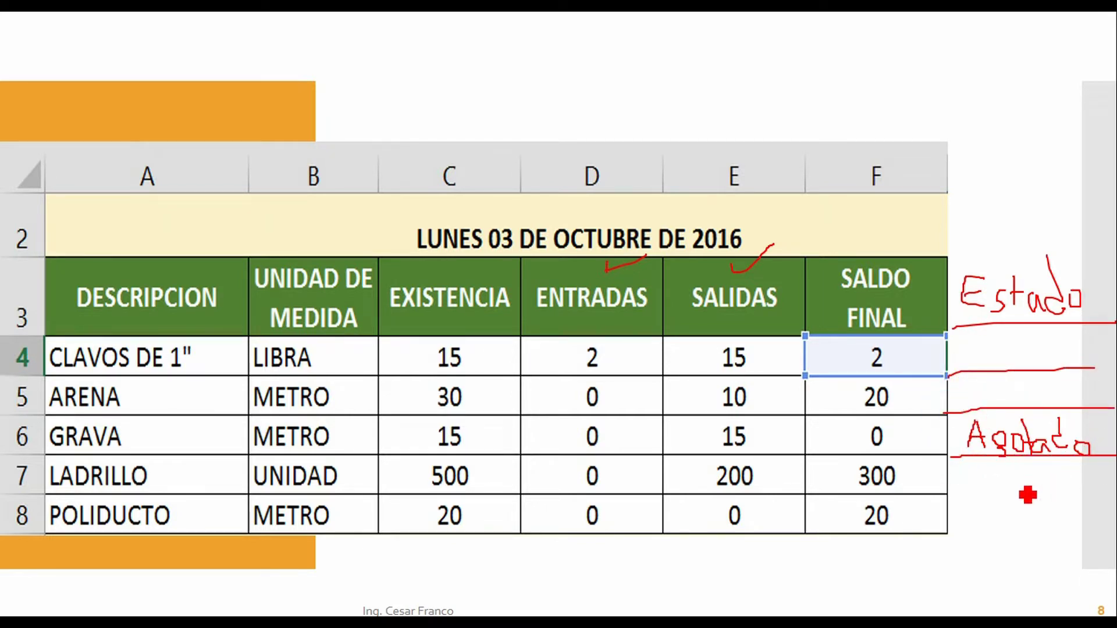
{"action": "left_click_drag", "start_coordinate": [950, 493], "coordinate": [1112, 500]}
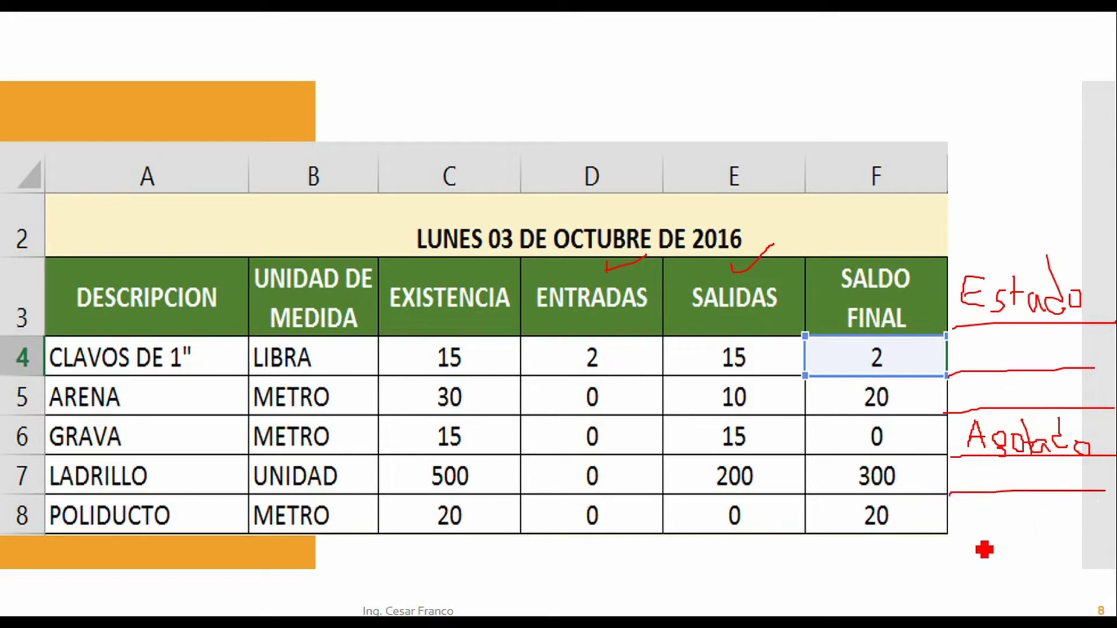
{"action": "left_click_drag", "start_coordinate": [952, 540], "coordinate": [1105, 541]}
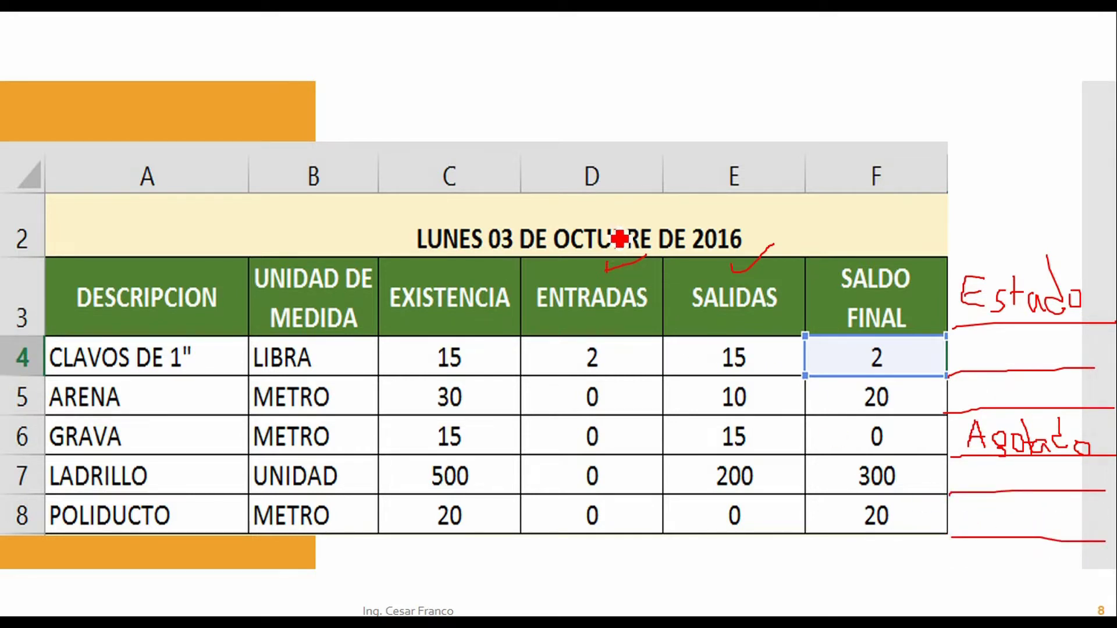
Step: Circle the ENTRADAS and SALIDAS columns and the CLAVOS DE 1" final balance in red, and mark the EXISTENCIA heading
{"action": "mouse_move", "coordinate": [588, 274]}
{"action": "left_mouse_down"}
{"action": "mouse_move", "coordinate": [569, 486]}
{"action": "mouse_move", "coordinate": [627, 565]}
{"action": "mouse_move", "coordinate": [656, 399]}
{"action": "mouse_move", "coordinate": [634, 269]}
{"action": "left_mouse_up"}
{"action": "mouse_move", "coordinate": [706, 279]}
{"action": "left_mouse_down"}
{"action": "mouse_move", "coordinate": [690, 521]}
{"action": "mouse_move", "coordinate": [738, 561]}
{"action": "mouse_move", "coordinate": [773, 526]}
{"action": "mouse_move", "coordinate": [803, 309]}
{"action": "mouse_move", "coordinate": [711, 269]}
{"action": "left_mouse_up"}
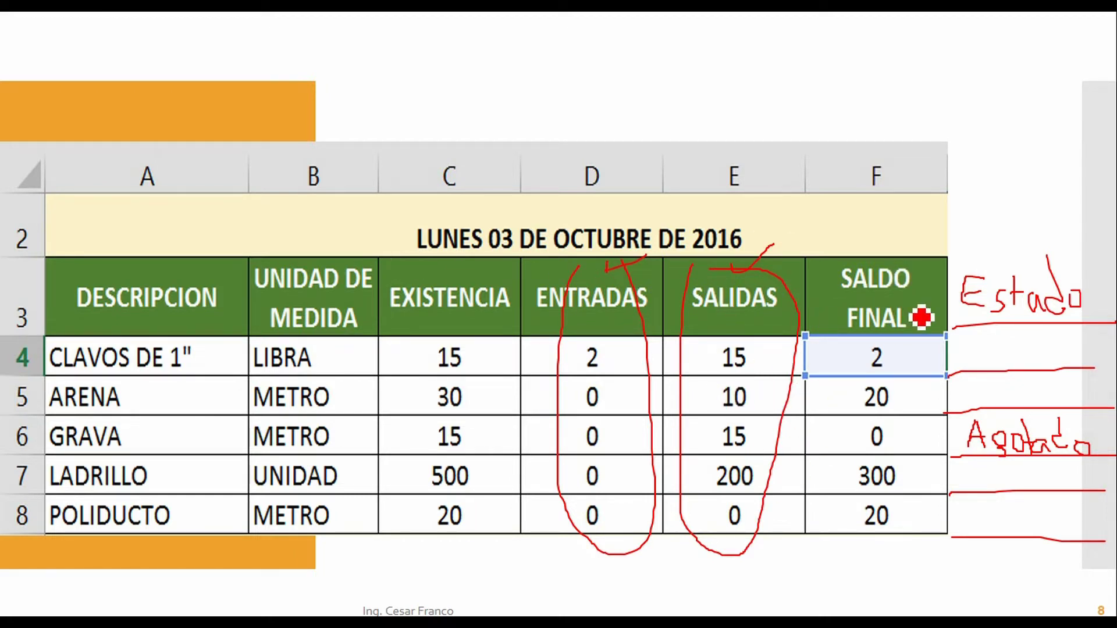
{"action": "left_click", "coordinate": [461, 274]}
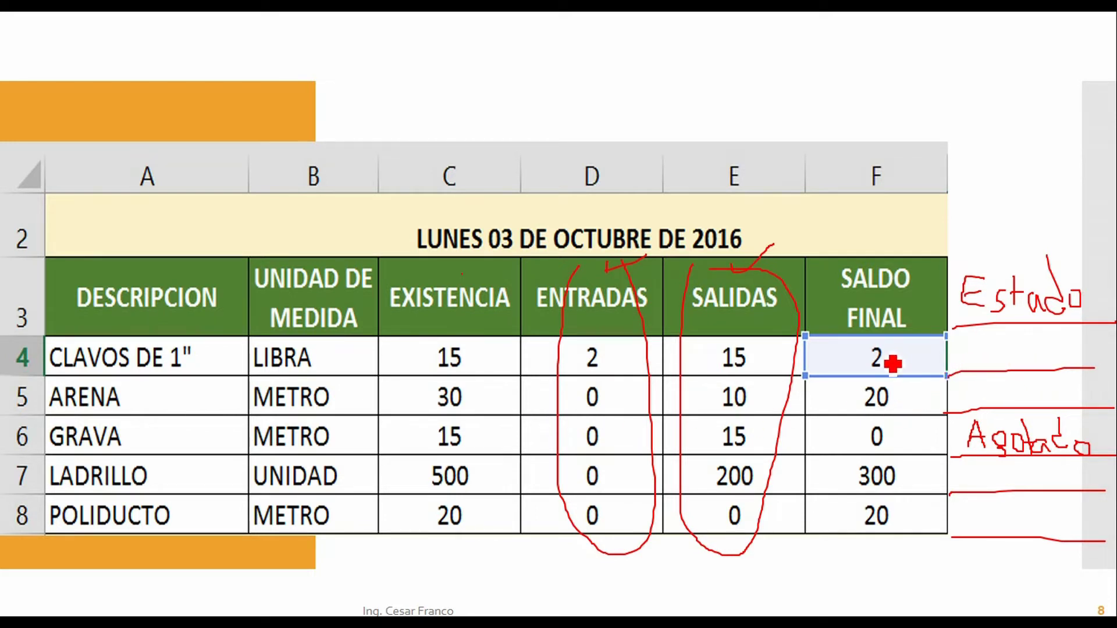
{"action": "mouse_move", "coordinate": [886, 354]}
{"action": "left_mouse_down"}
{"action": "mouse_move", "coordinate": [870, 368]}
{"action": "mouse_move", "coordinate": [893, 385]}
{"action": "mouse_move", "coordinate": [884, 349]}
{"action": "left_mouse_up"}
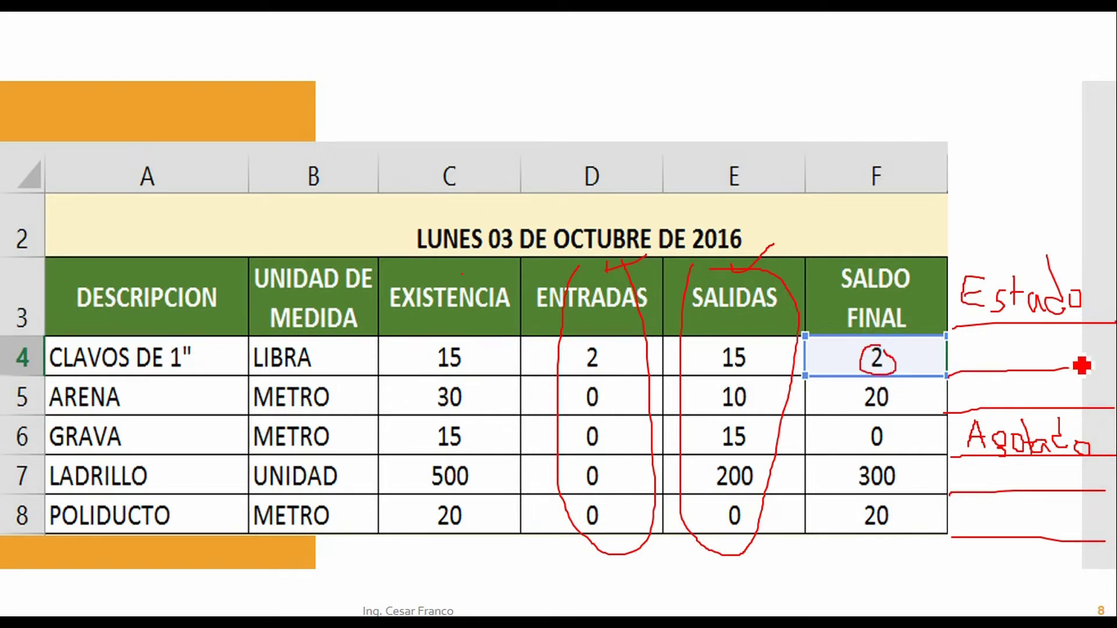